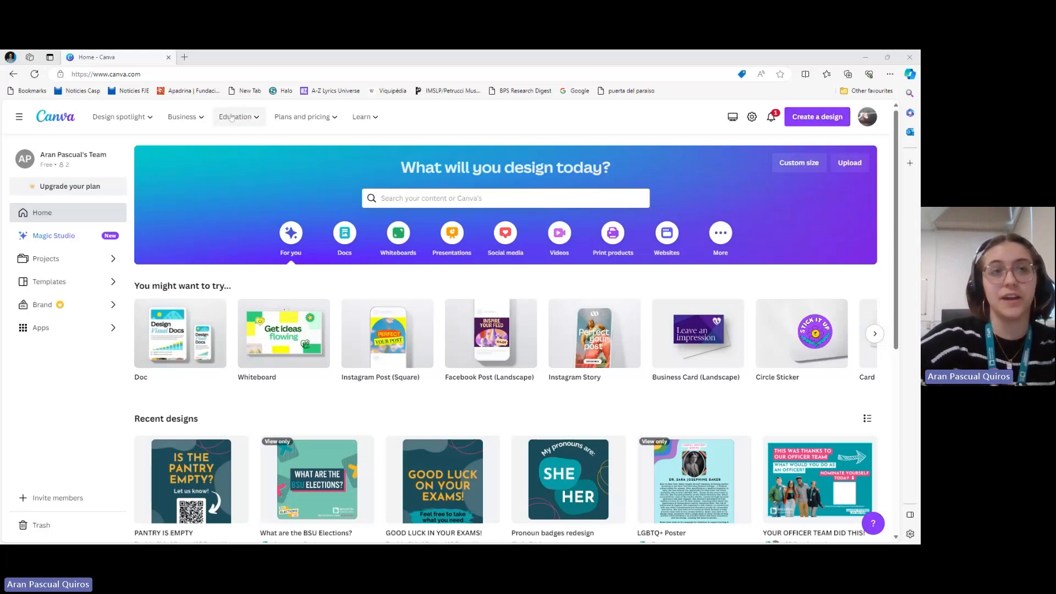
Search the design types for "poster" and create a blank Poster (Double-Sided - A3 Portrait) design
mouse_move(231, 117)
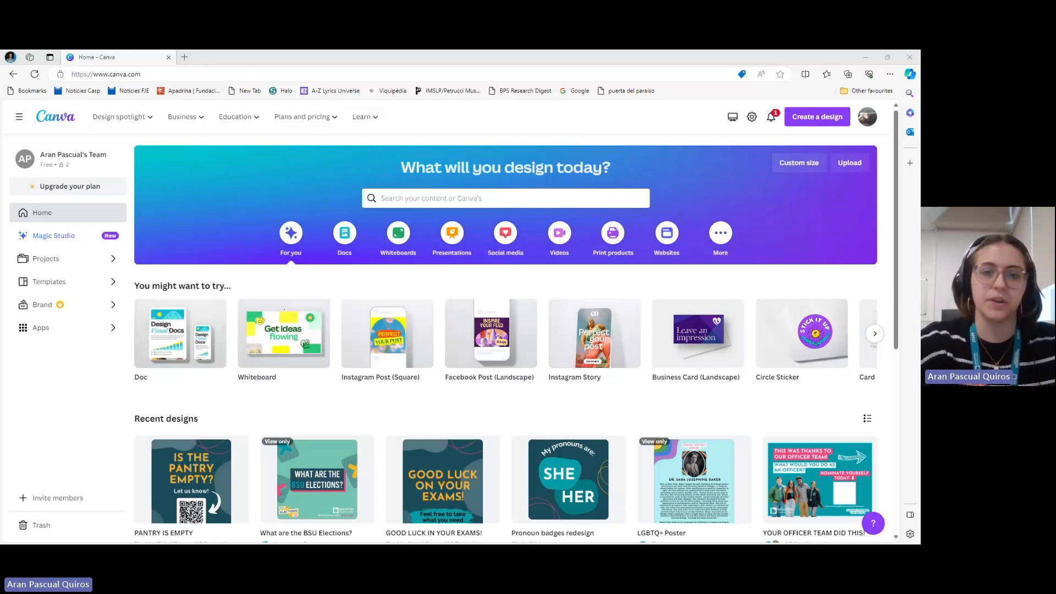
left_click(812, 120)
left_click(812, 120)
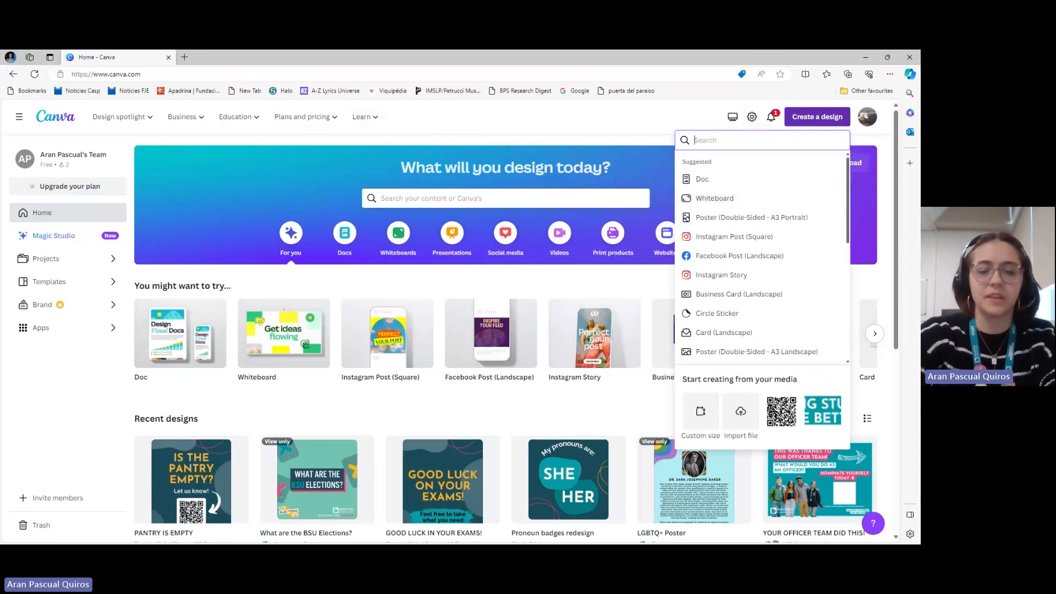
type("poster")
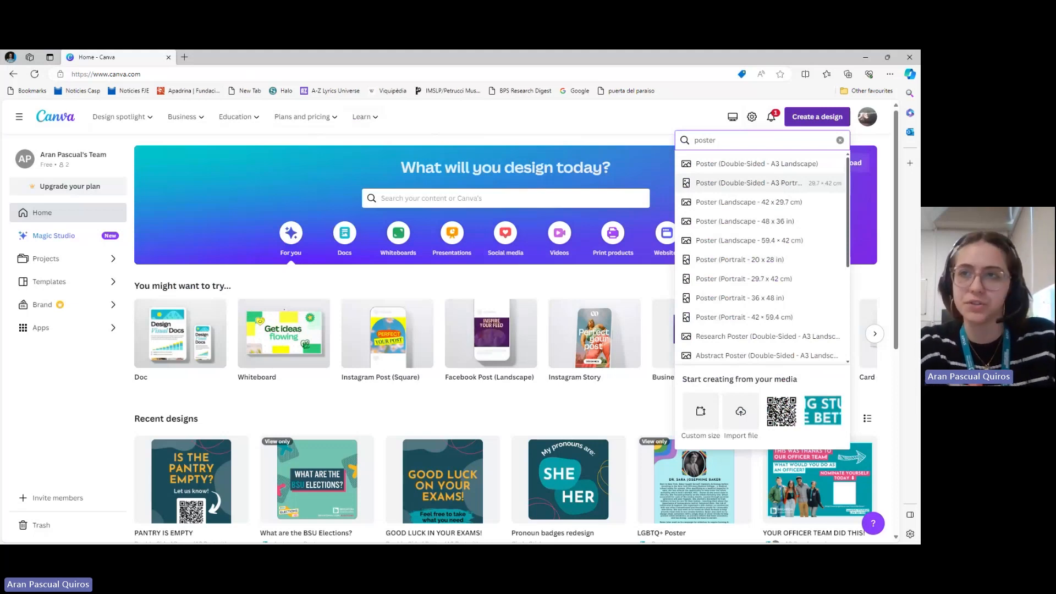
left_click(784, 186)
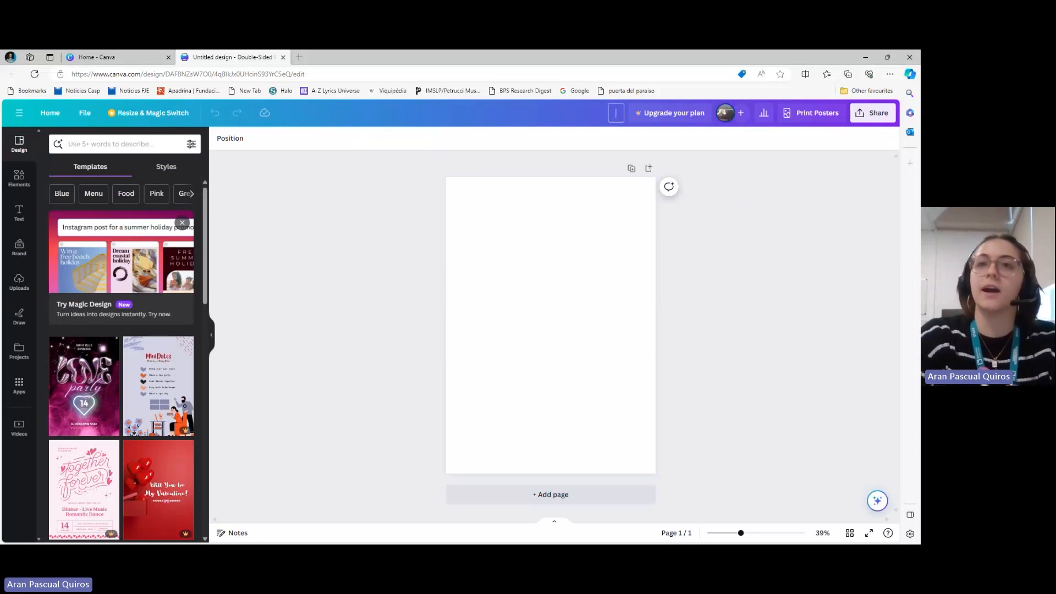
Name the design "elections poster!"
type("electrion")
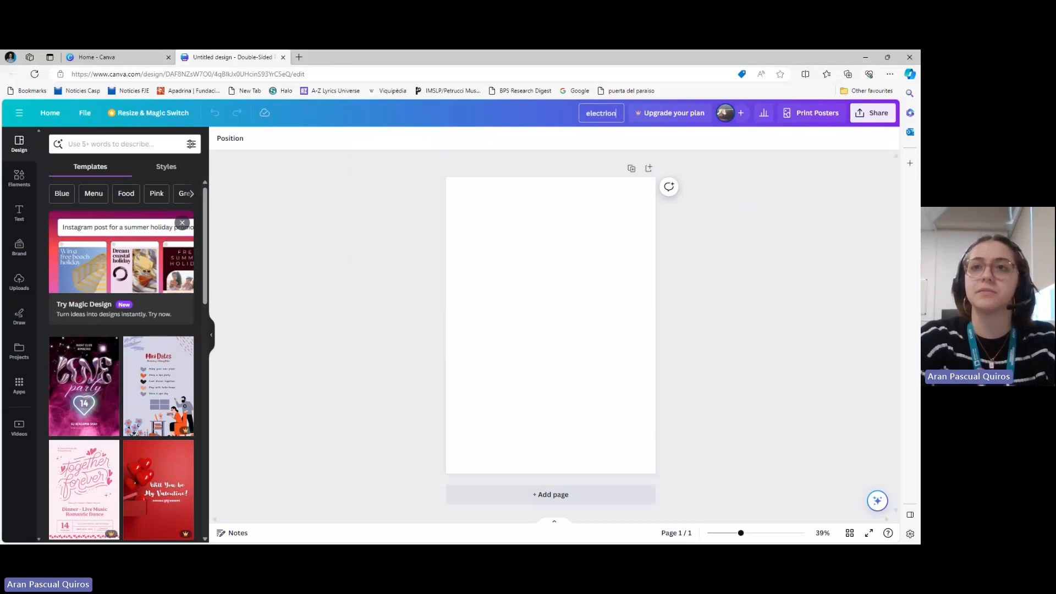
key("BackSpace")
key("BackSpace")
key("BackSpace")
key("BackSpace")
type("ions po")
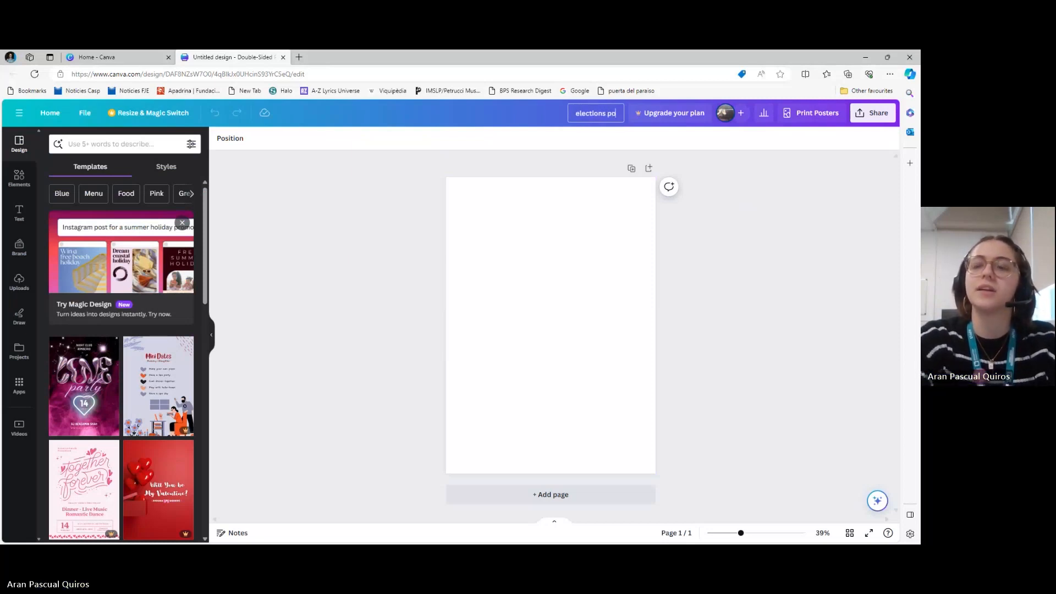
type("ster!")
left_click(715, 252)
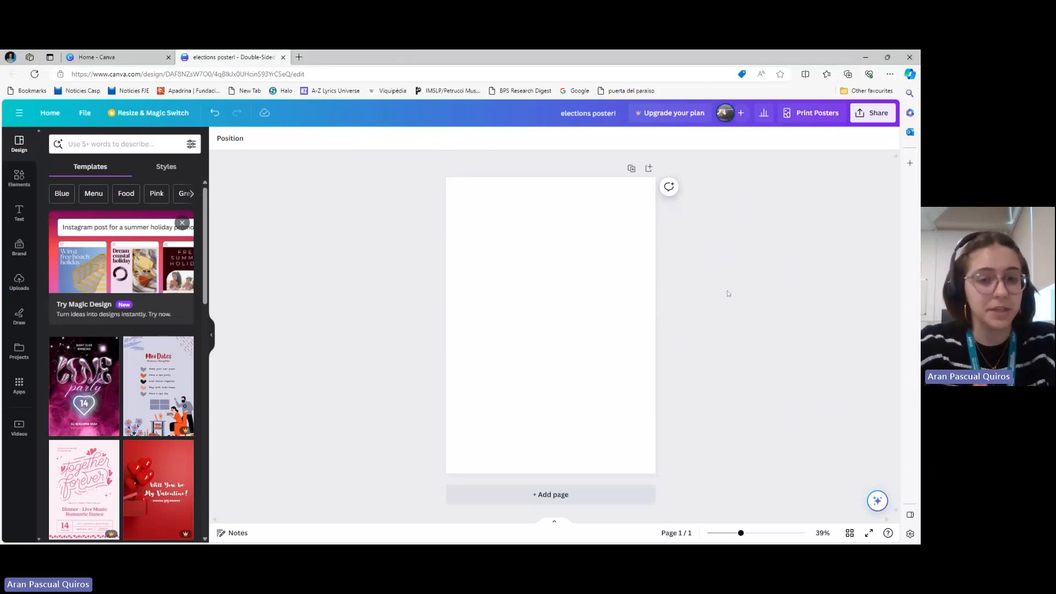
Set the page background to a custom solid dark blue, #0E436D
left_click(547, 223)
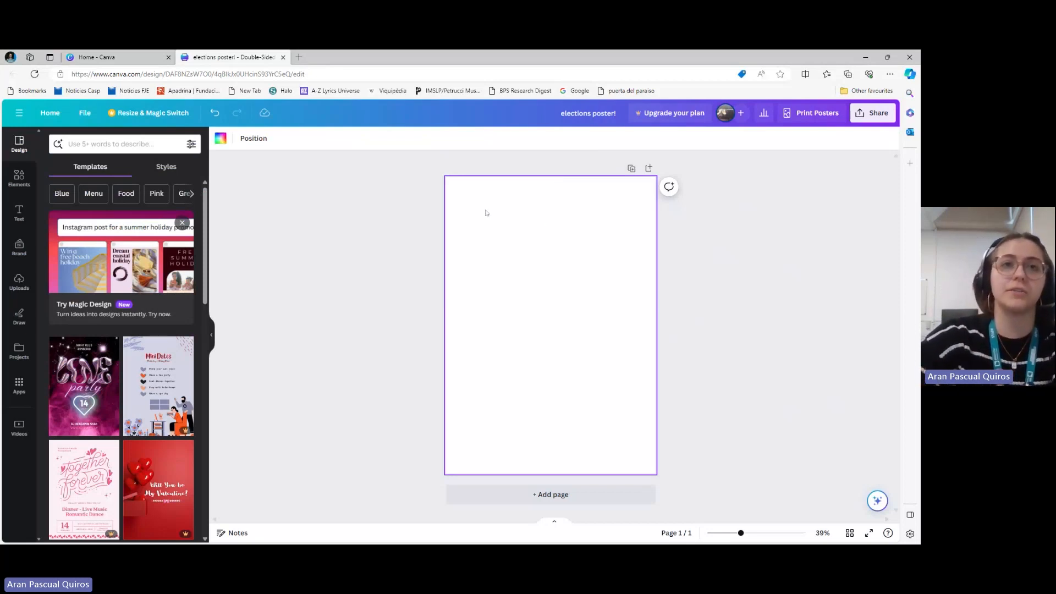
left_click(220, 141)
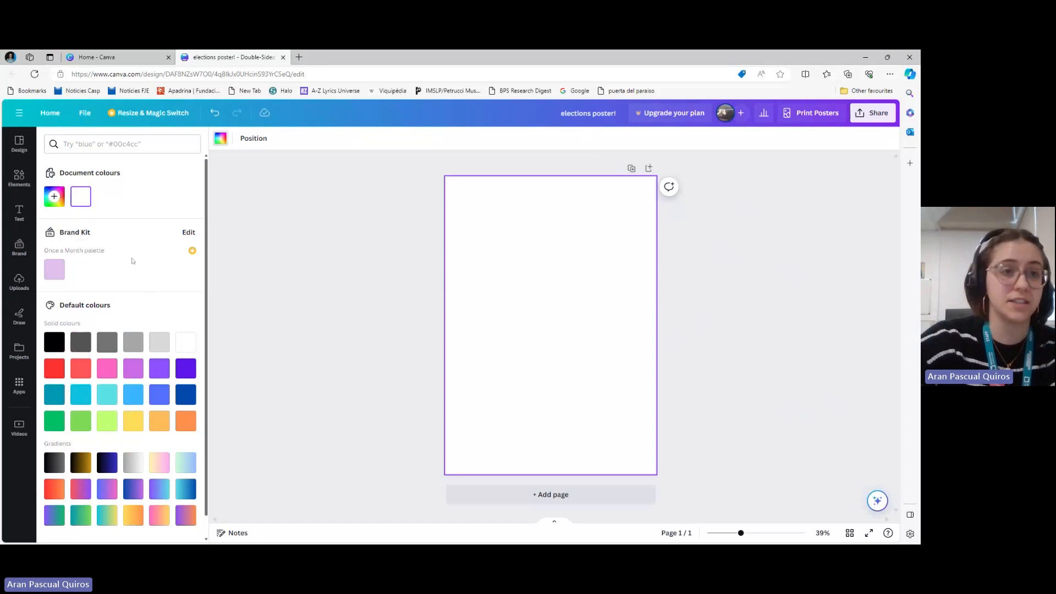
left_click(55, 196)
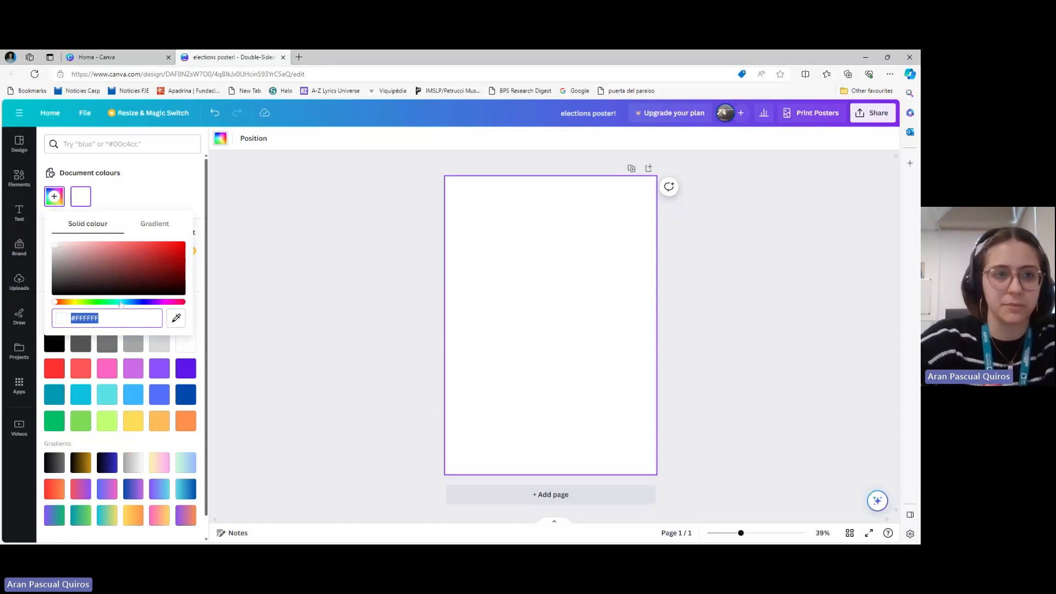
left_click(129, 302)
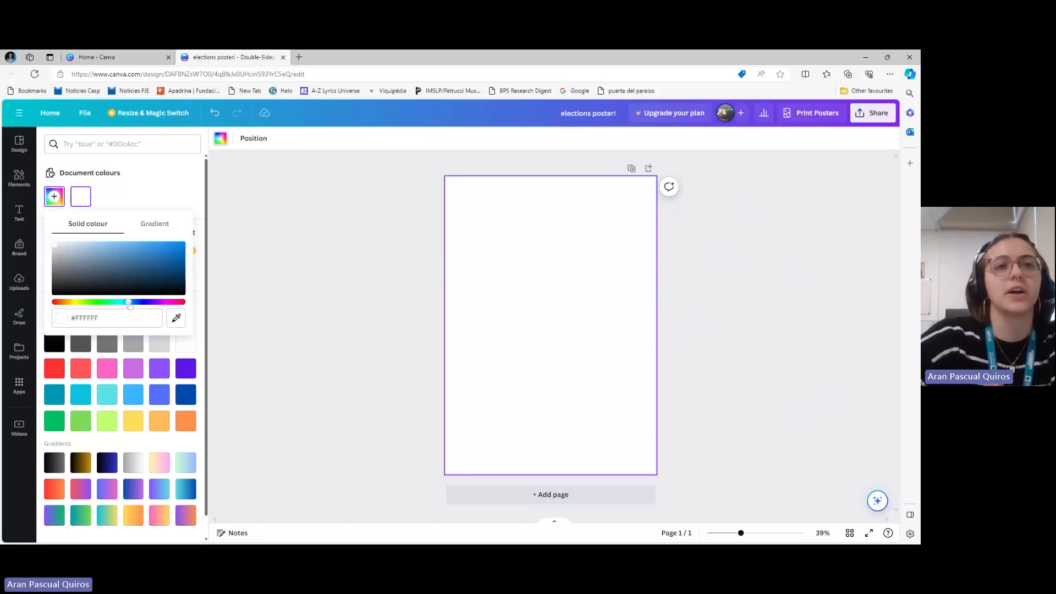
left_click_drag(55, 245, 168, 272)
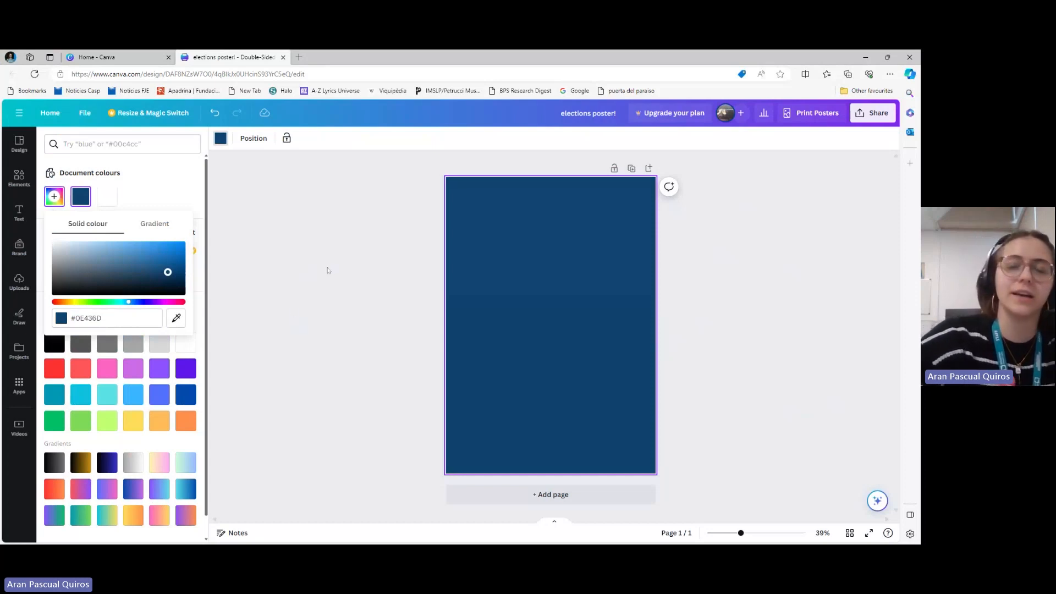
key("Escape")
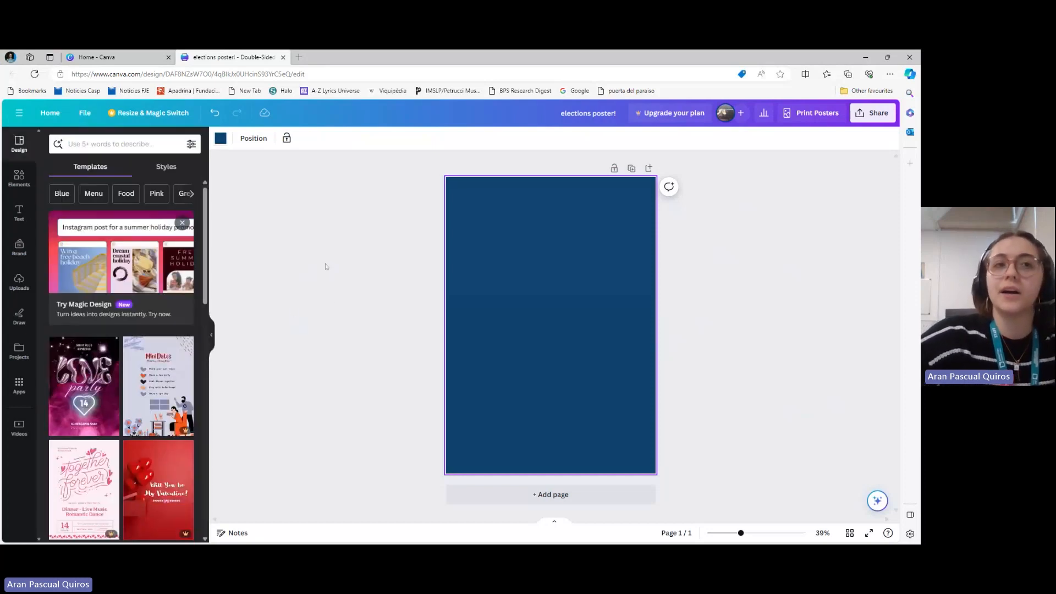
Search the elements for "blob", limit the results to graphics, and add the rounded green blob to the page
left_click(19, 179)
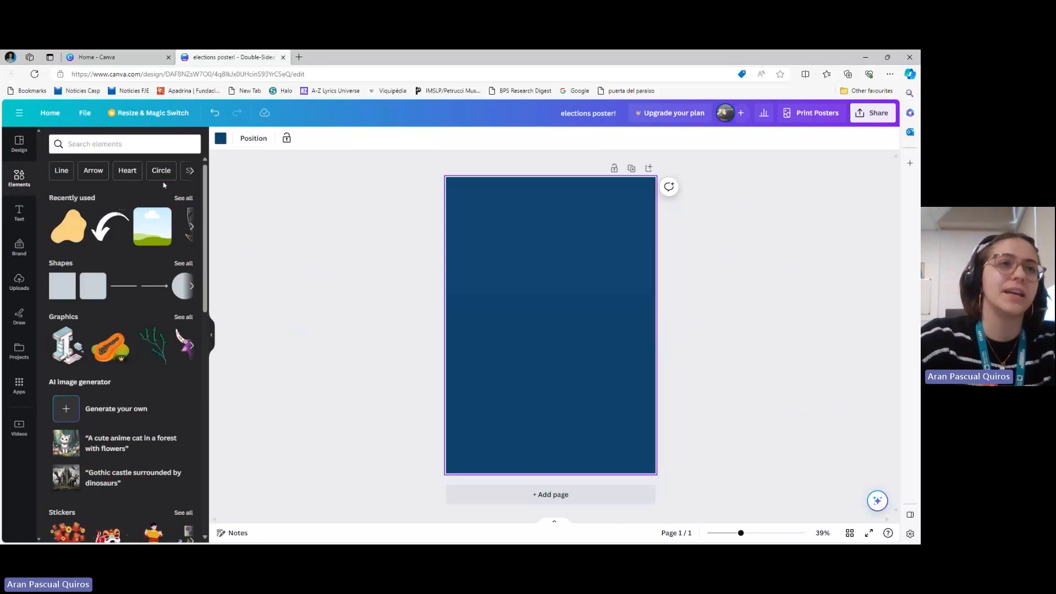
left_click(132, 144)
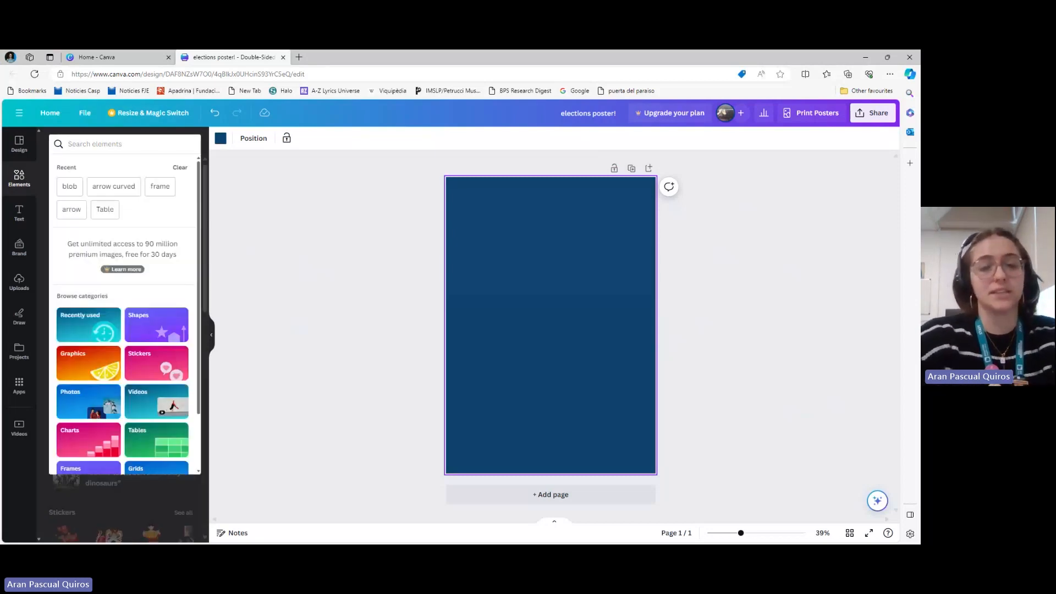
type("blob")
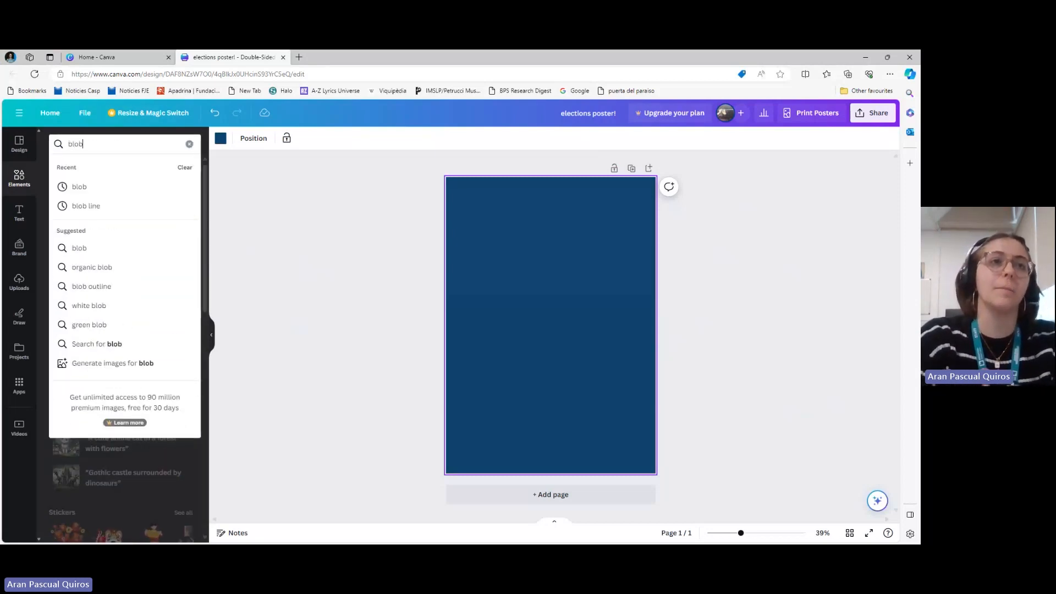
key("Return")
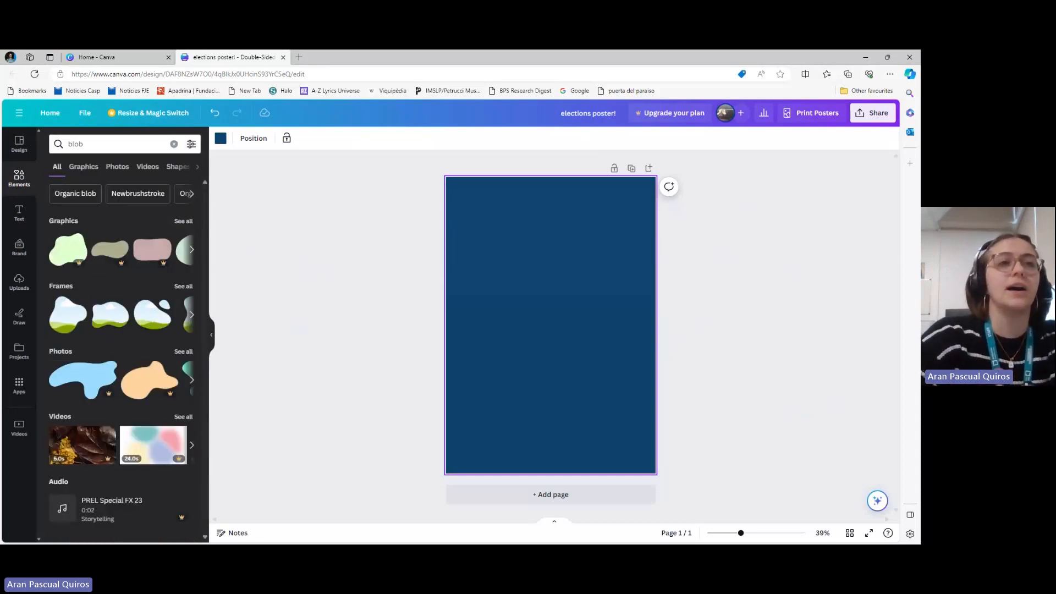
left_click(83, 166)
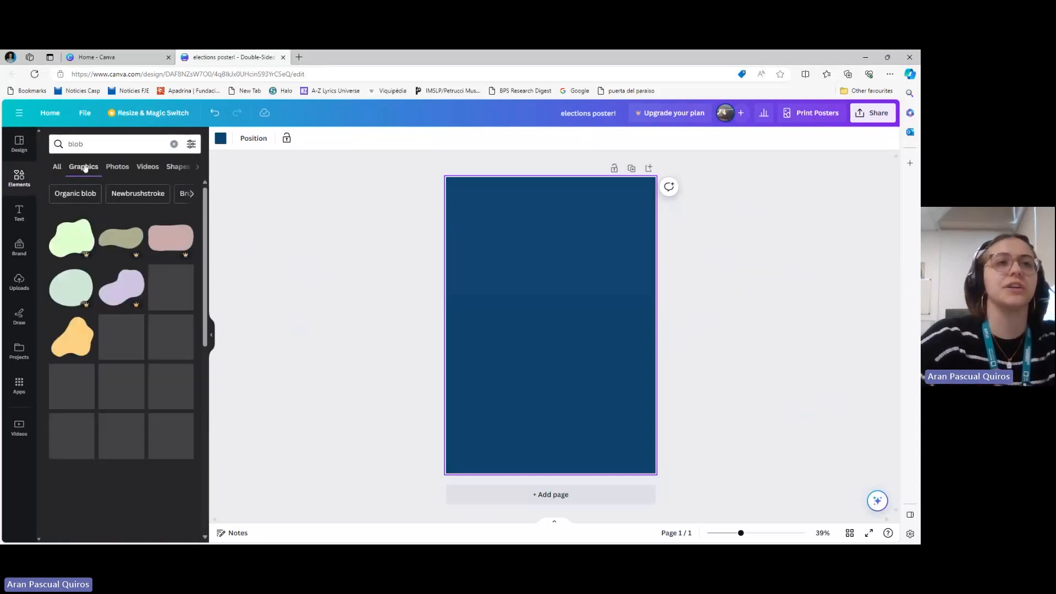
scroll(99, 310, "down", 2)
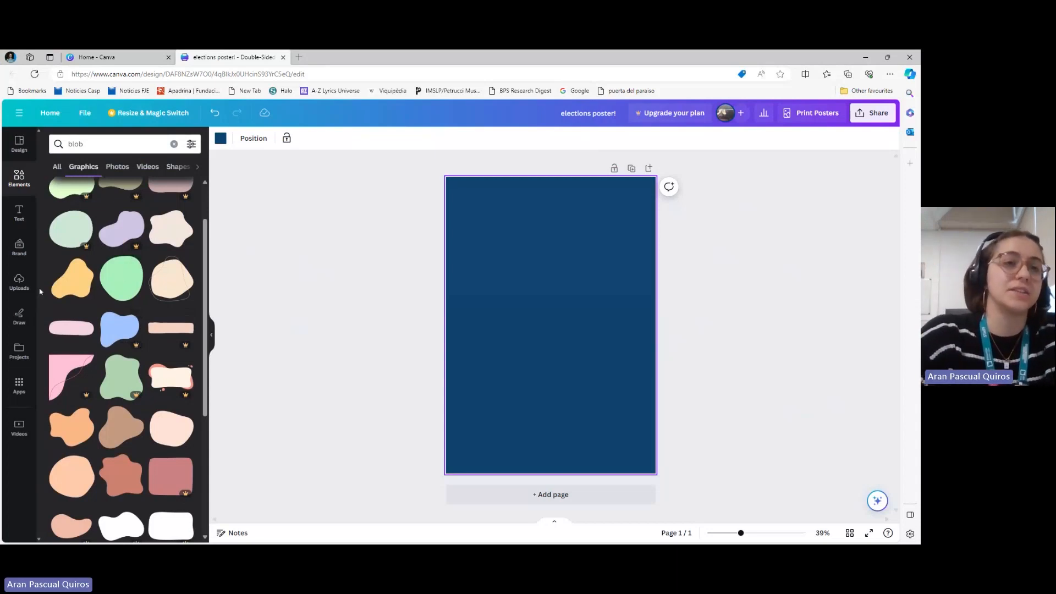
scroll(136, 305, "up", 1)
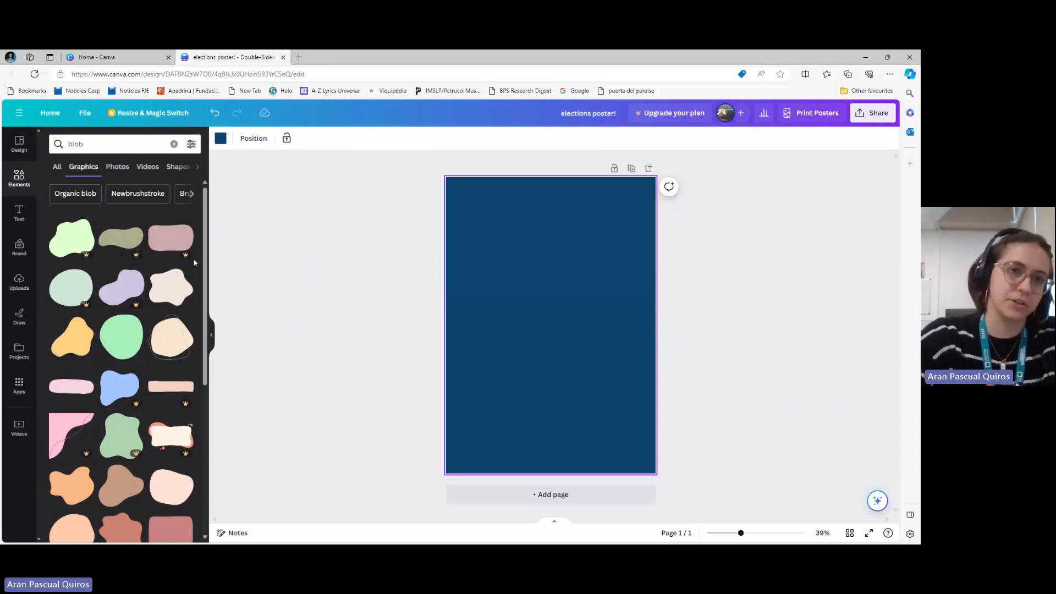
left_click(118, 336)
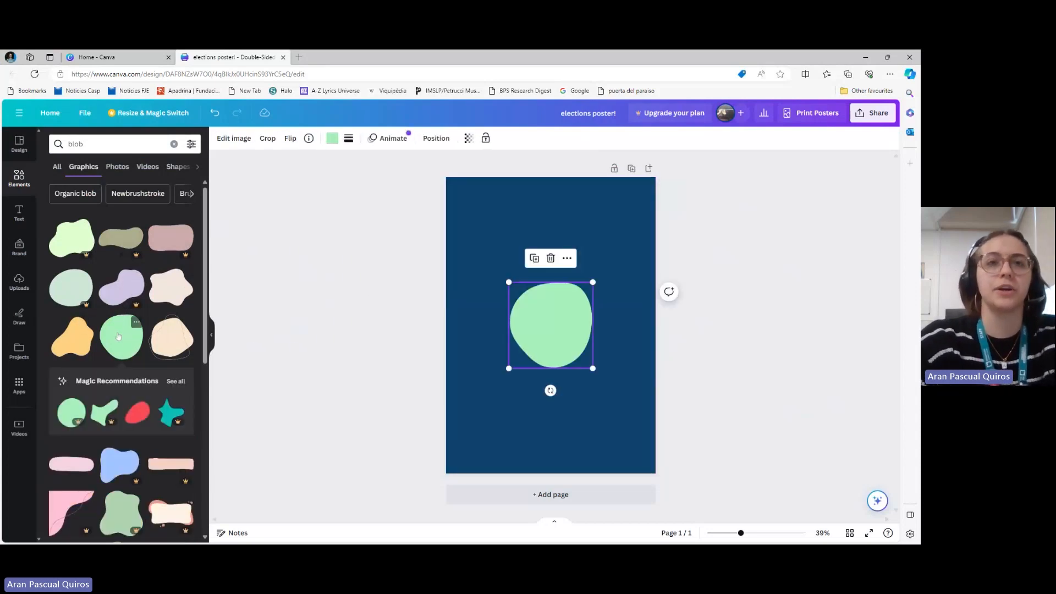
Recolour the blob white and set its transparency to 25
left_click(333, 139)
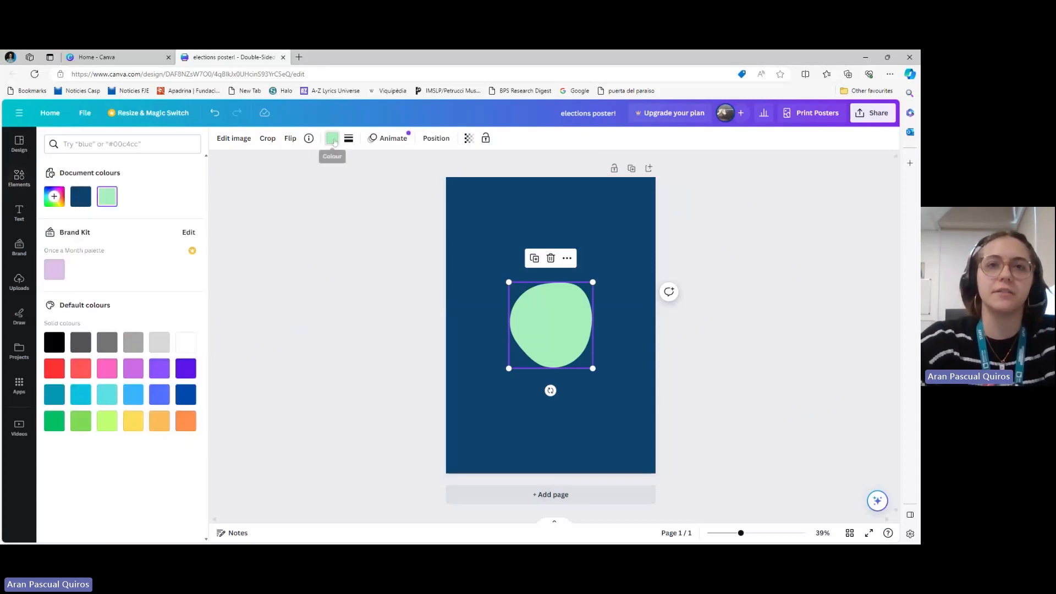
left_click(186, 343)
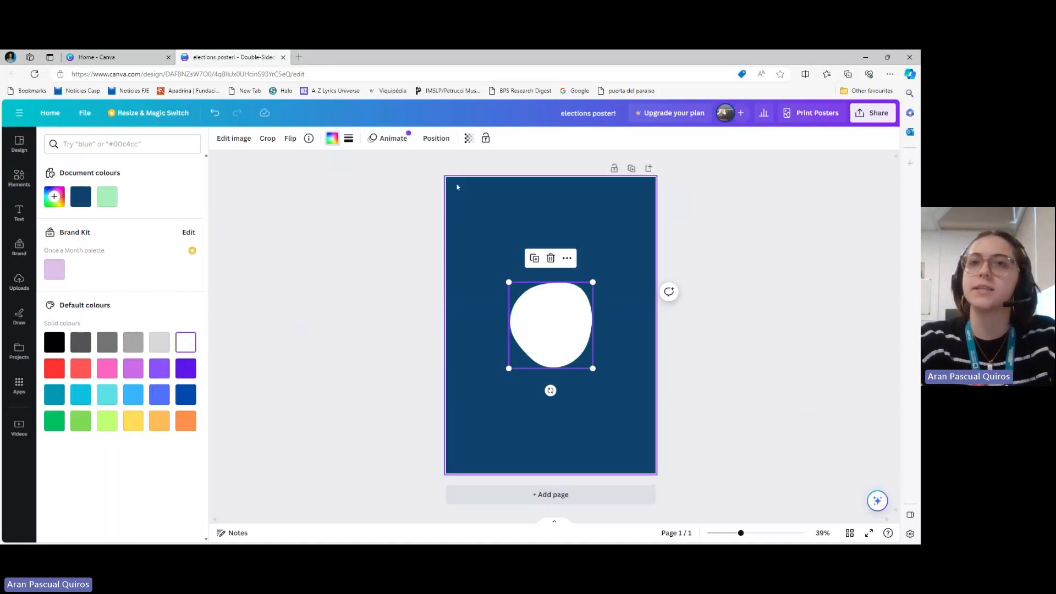
left_click(468, 139)
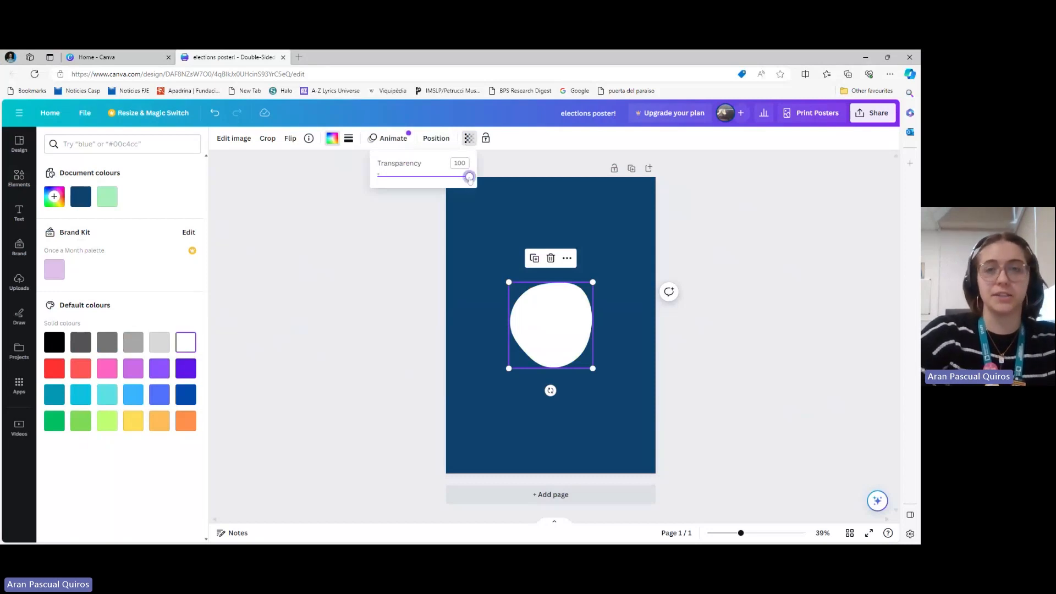
left_click_drag(469, 178, 402, 188)
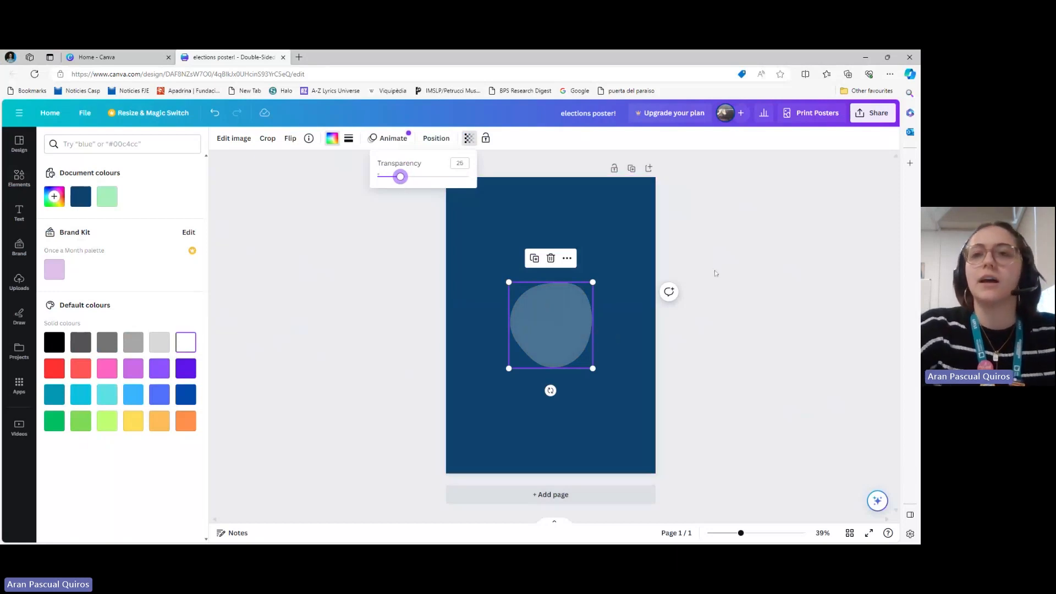
left_click(389, 295)
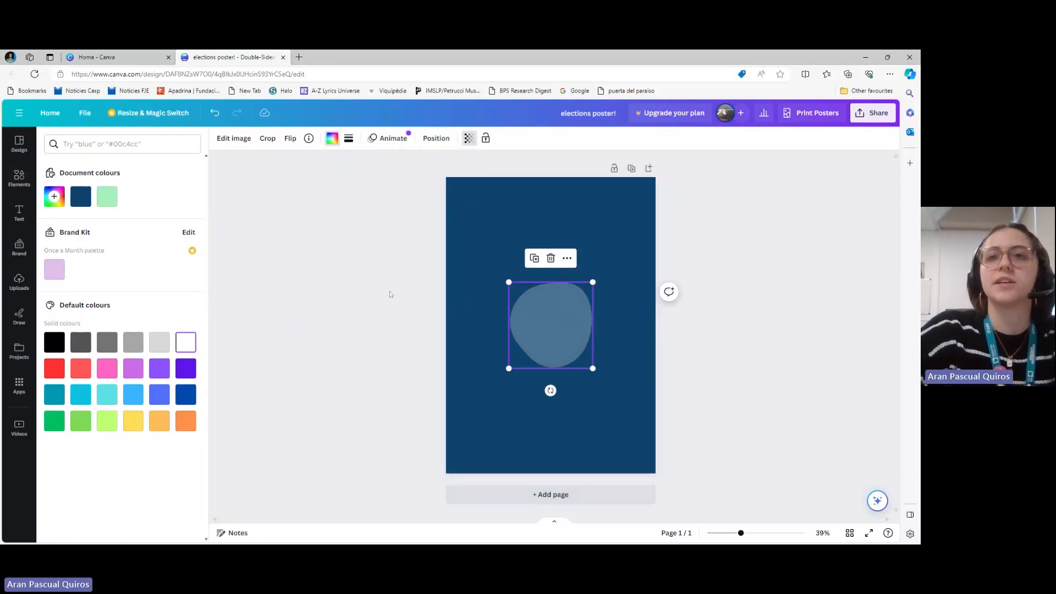
Duplicate the blob, enlarge the copy to about twice its size, and place it running off the page's upper-right corner
left_click(567, 258)
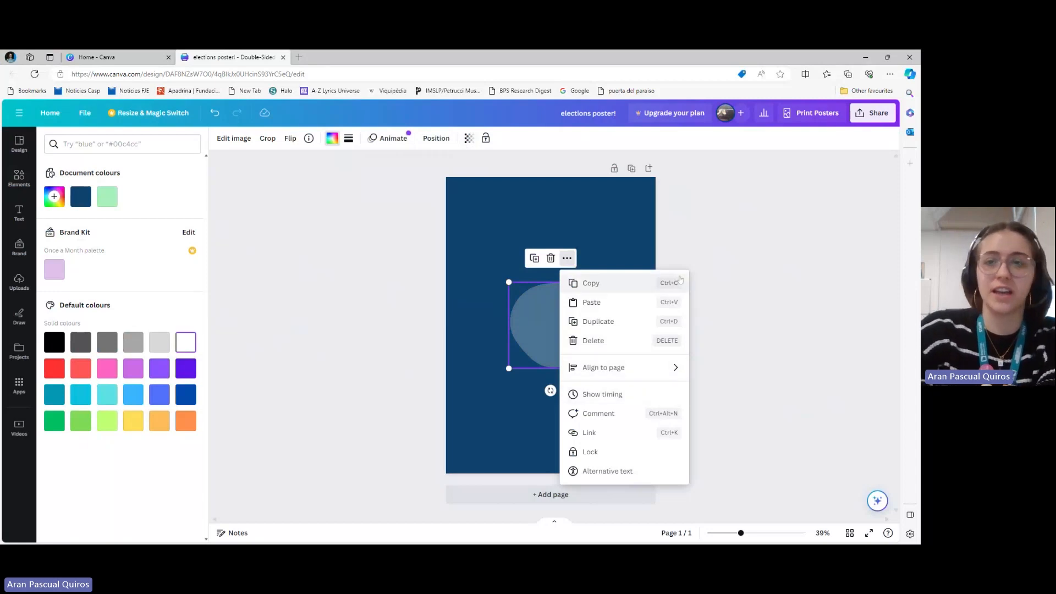
left_click(534, 258)
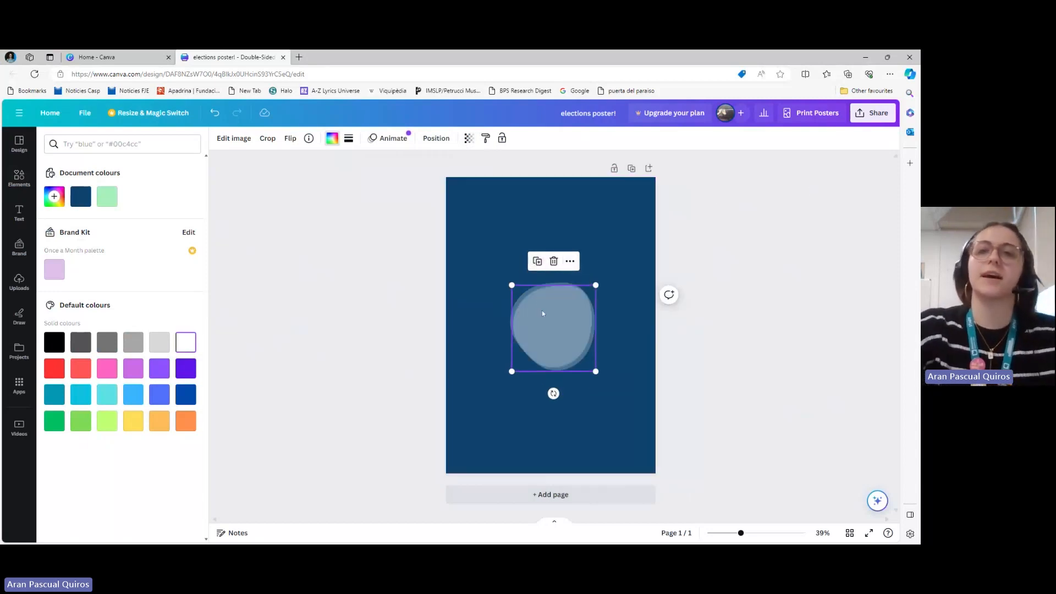
left_click_drag(548, 316, 485, 313)
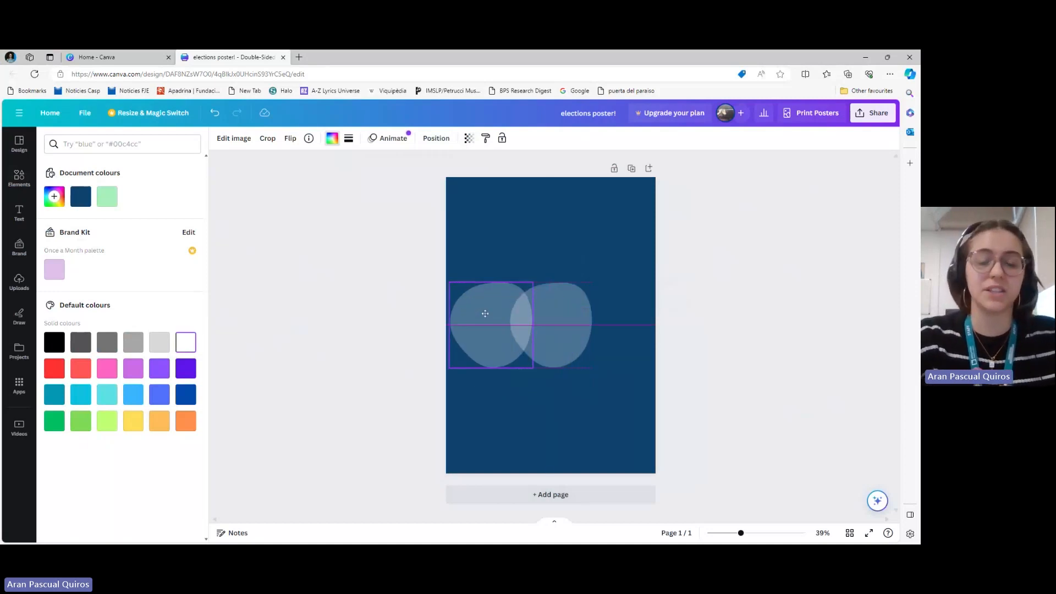
left_click_drag(485, 314, 601, 217)
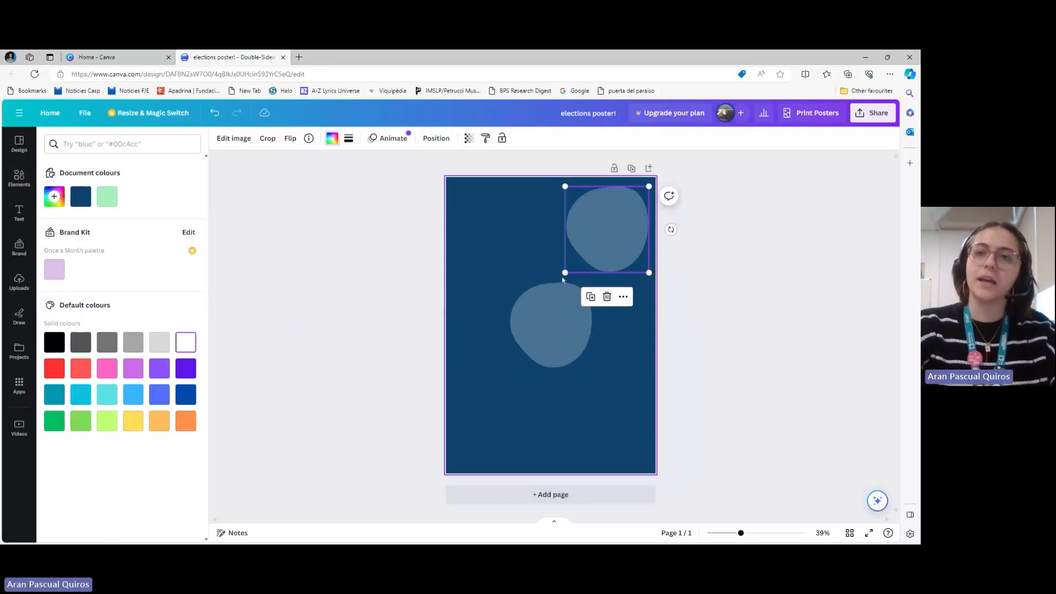
left_click_drag(565, 273, 498, 367)
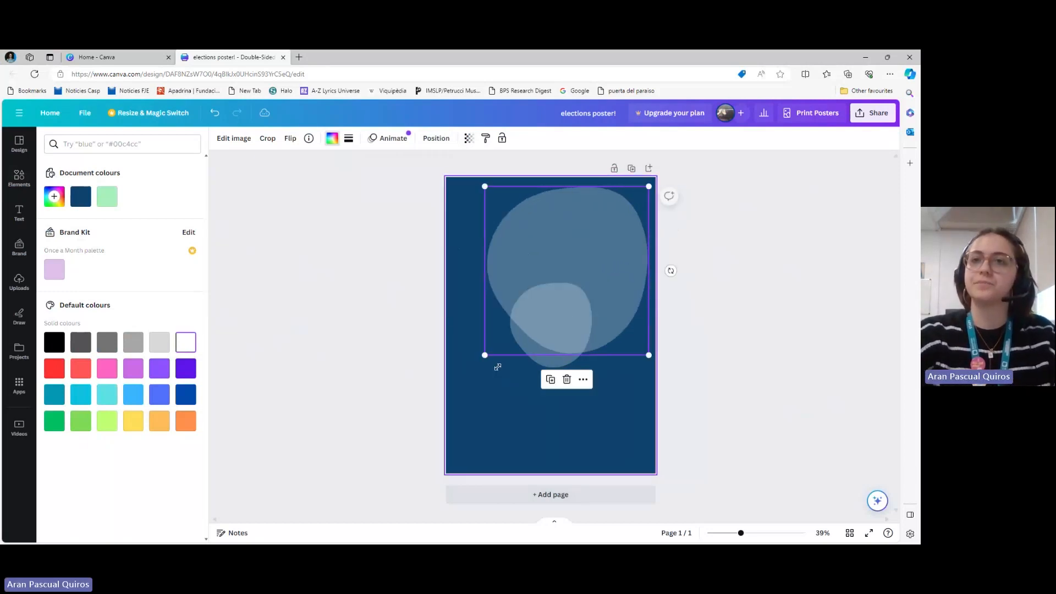
left_click_drag(575, 255, 622, 207)
Enlarge the original blob, rotate it, and place it off the page's right edge, overlapping the bottom of the larger blob
left_click(535, 302)
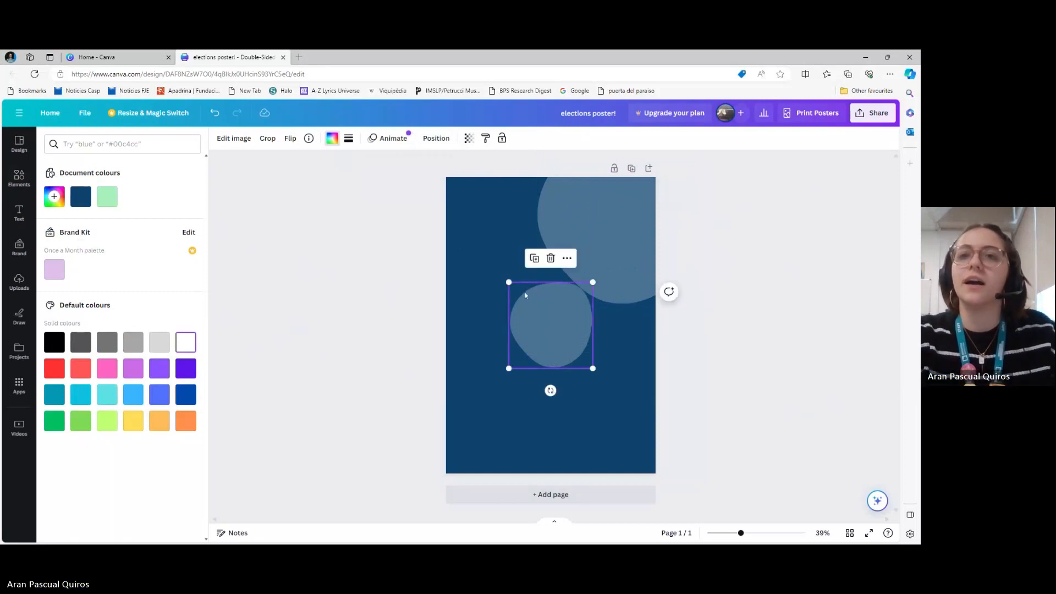
left_click_drag(508, 282, 446, 232)
left_click_drag(533, 321, 655, 330)
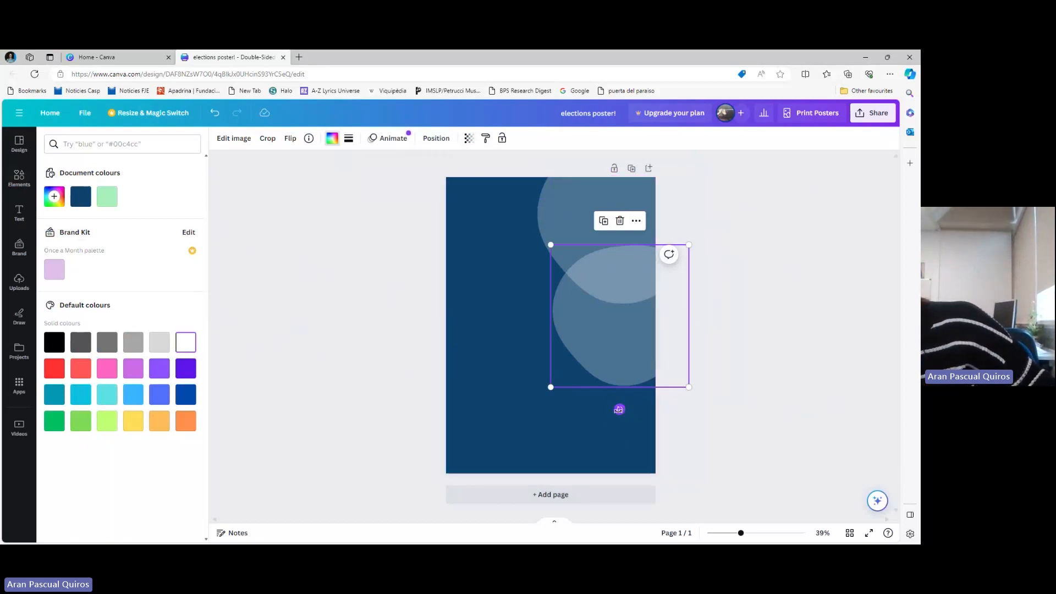
left_click_drag(618, 410, 552, 333)
left_click_drag(611, 354, 647, 342)
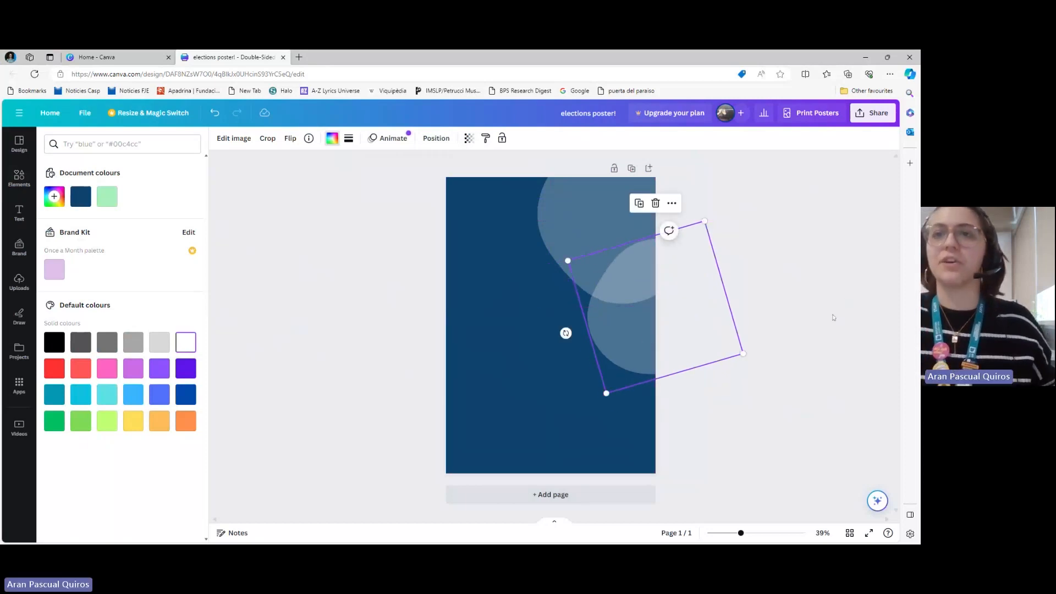
left_click(834, 317)
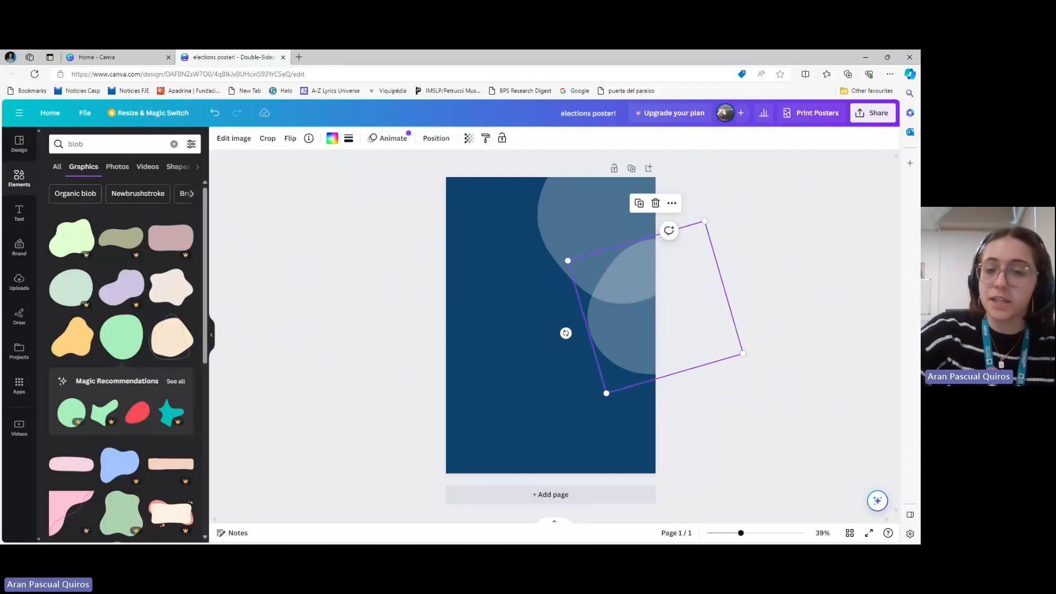
Nudge the smaller blob slightly up and further off the page's right edge
left_click_drag(628, 337, 636, 326)
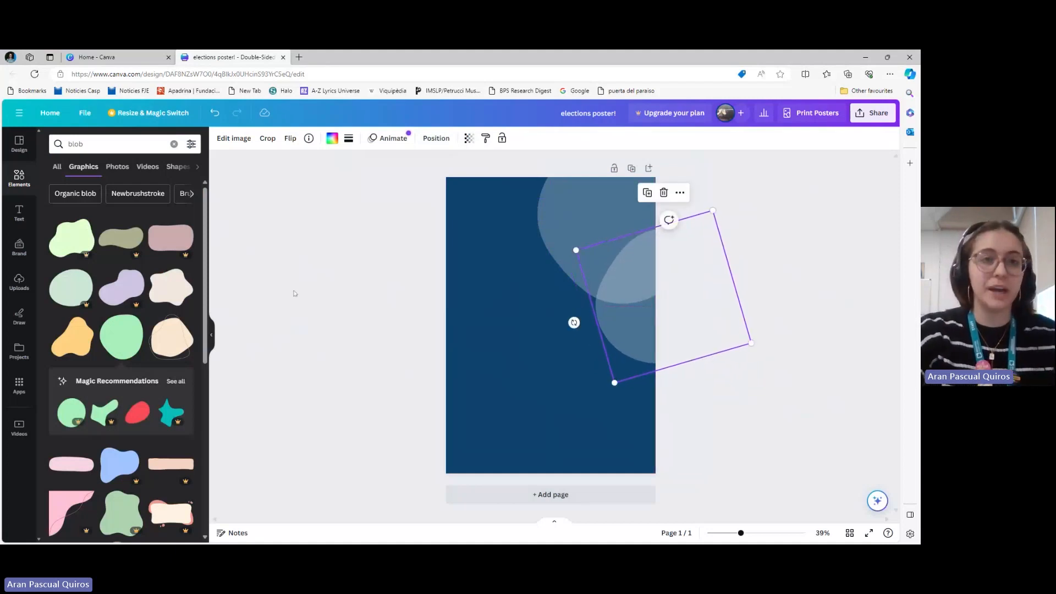
Search the graphics for "botanical" and add the outlined leafy branch drawing to the page
left_click(103, 144)
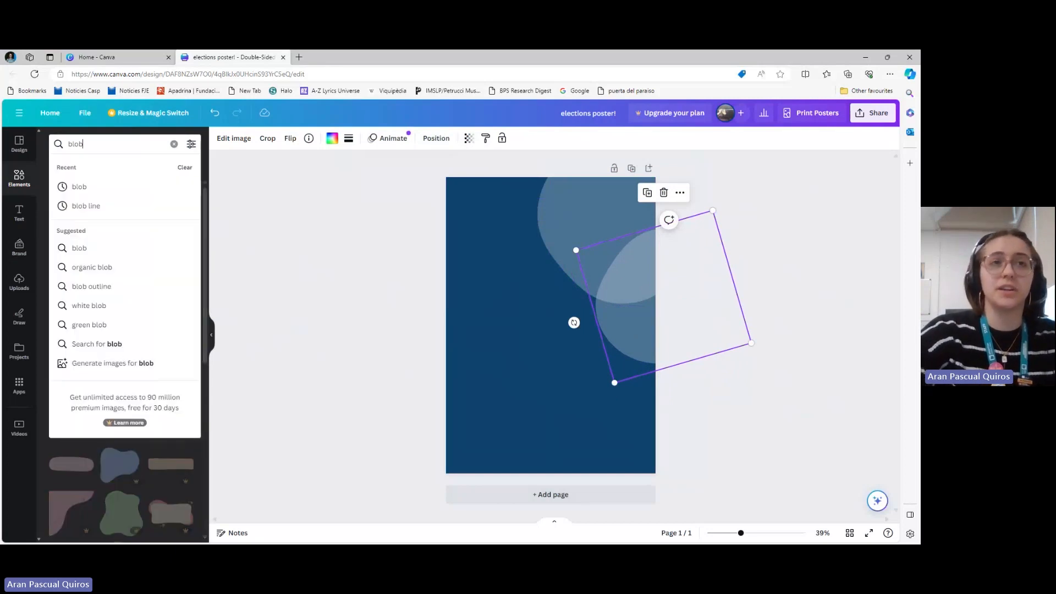
key("Return")
type("botani")
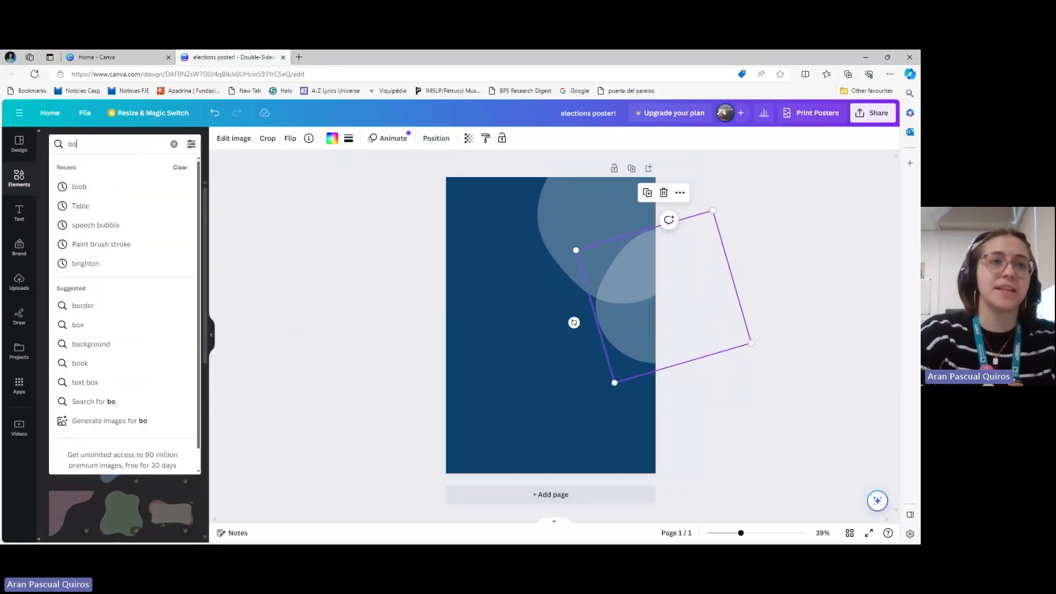
left_click(104, 188)
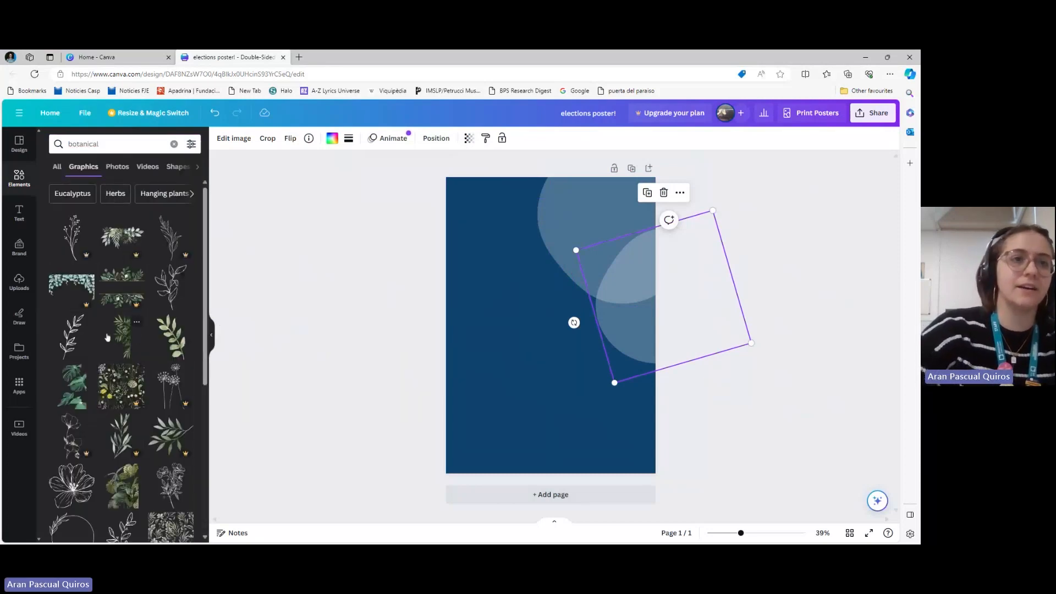
scroll(108, 330, "down", 3)
scroll(108, 328, "down", 4)
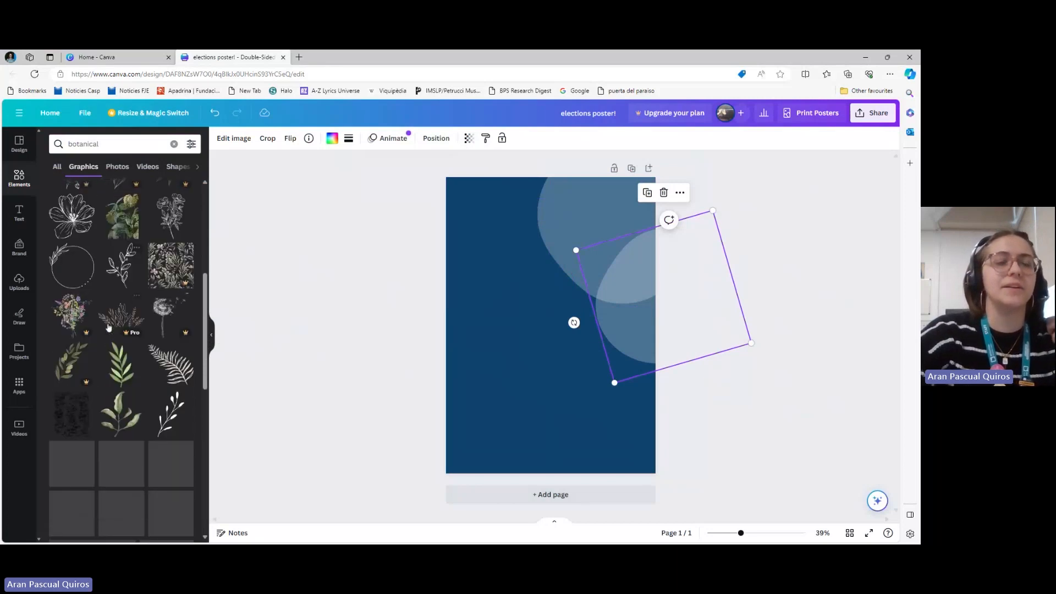
scroll(128, 275, "down", 1)
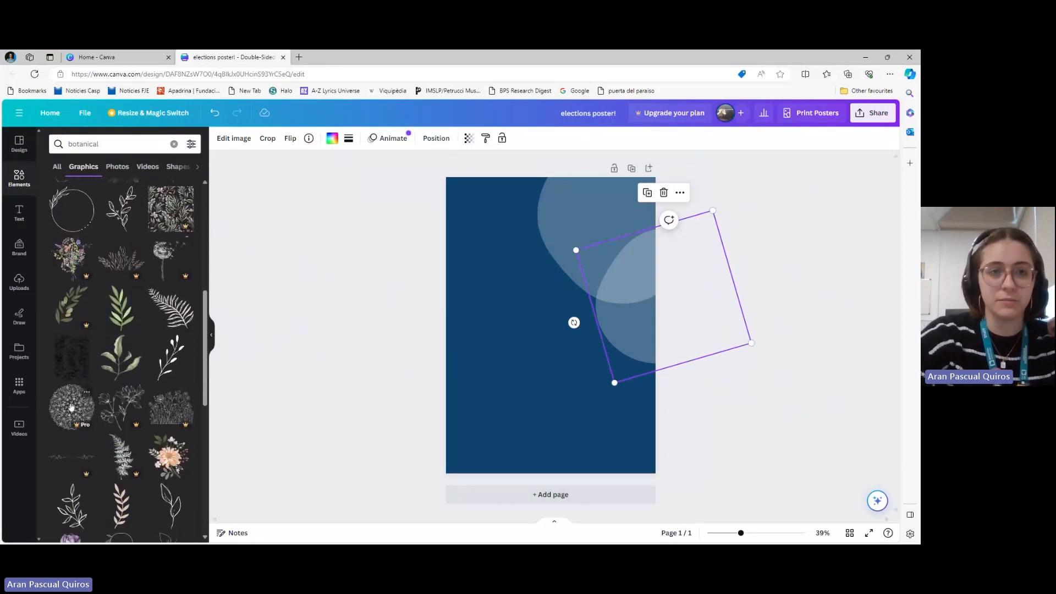
scroll(74, 420, "down", 3)
scroll(71, 407, "down", 3)
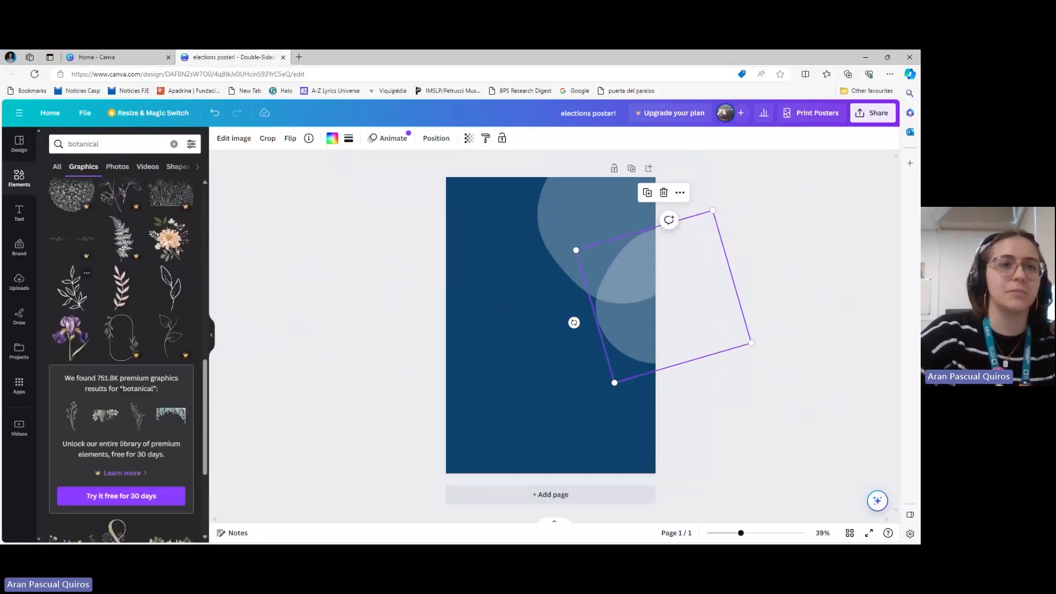
scroll(121, 360, "up", 8)
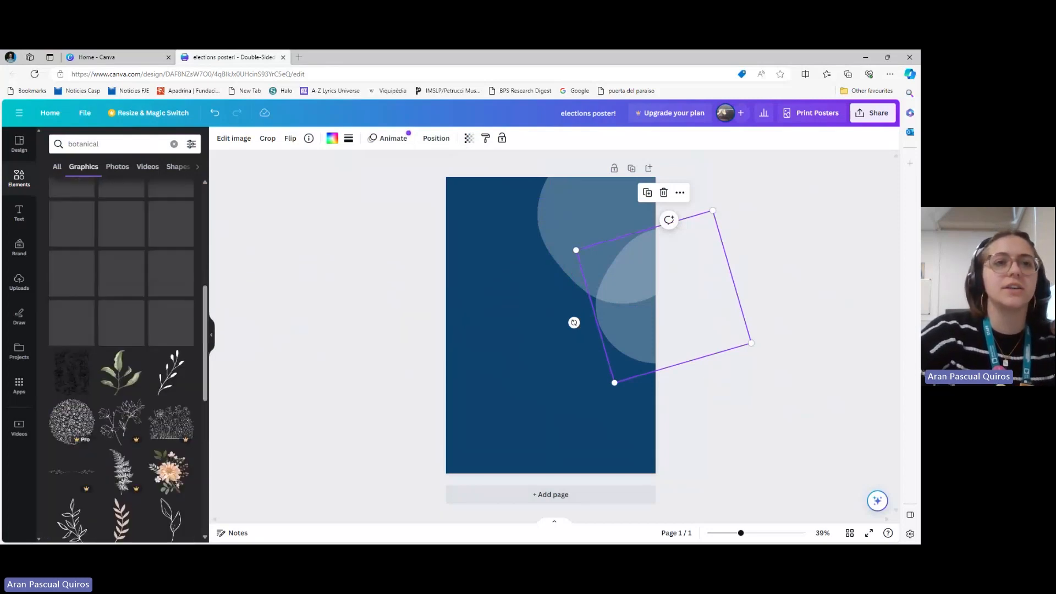
scroll(121, 360, "up", 1)
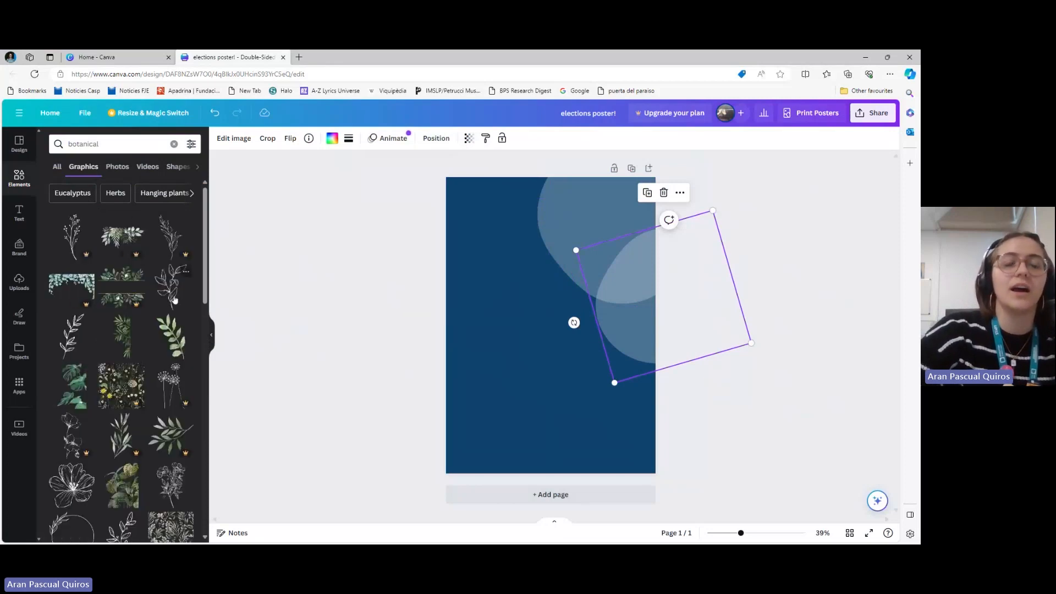
left_click(175, 299)
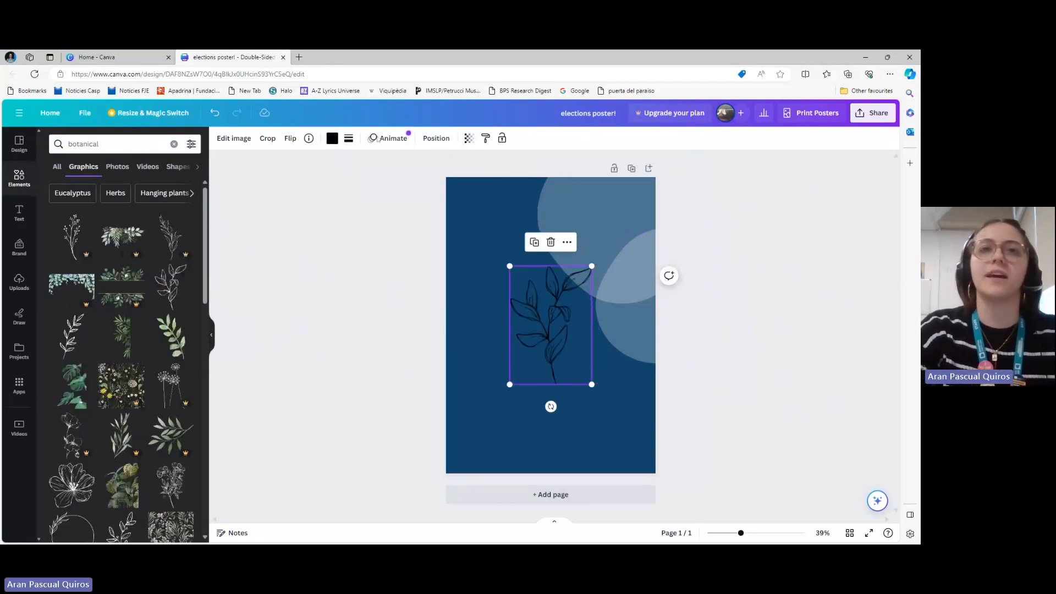
Recolour the branch white, turn it sideways, and place it near the page's upper-left corner with its stem at the edge
left_click(333, 139)
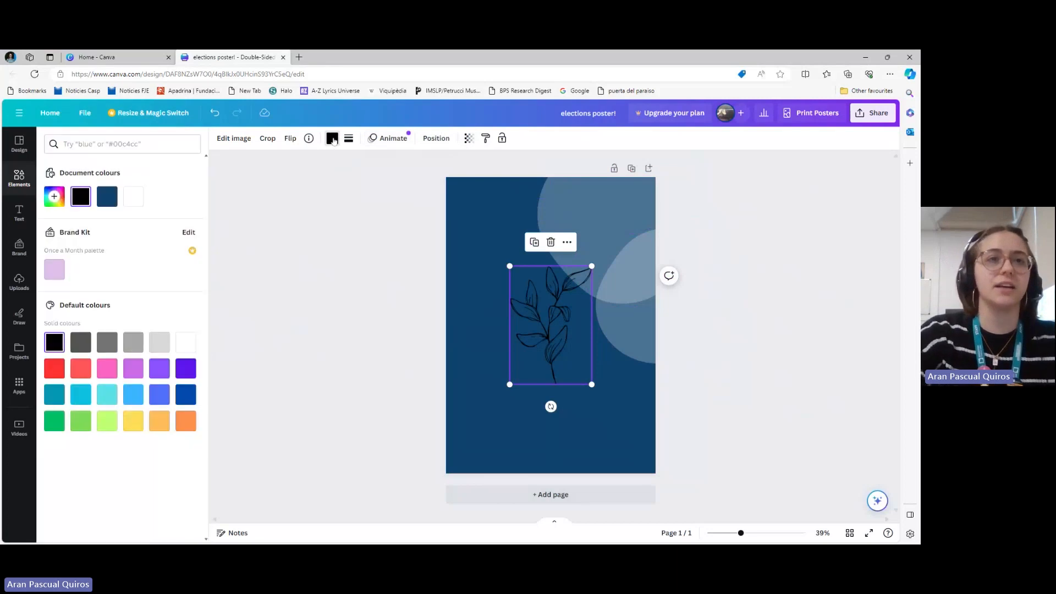
left_click(133, 196)
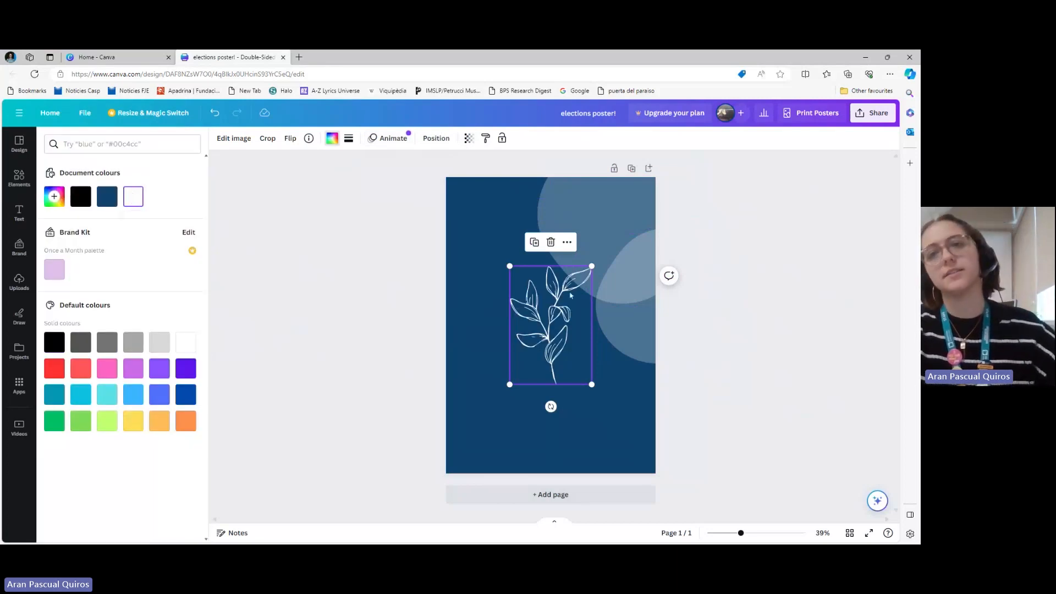
left_click_drag(552, 321, 494, 300)
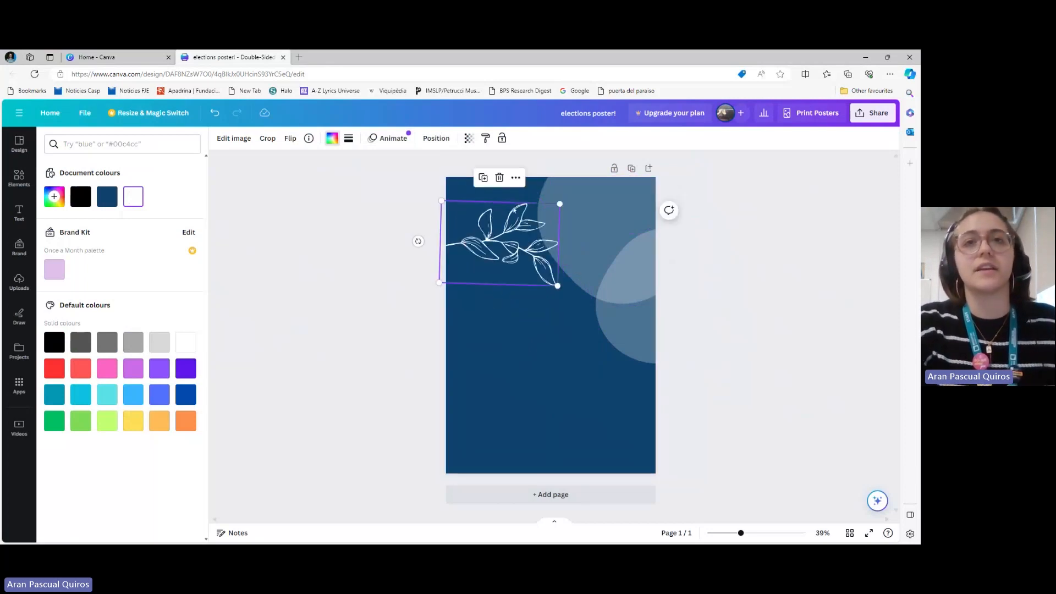
Try flipping the branch vertically and back, and flip it horizontally so most of its leaves hang below the stem
left_click(291, 139)
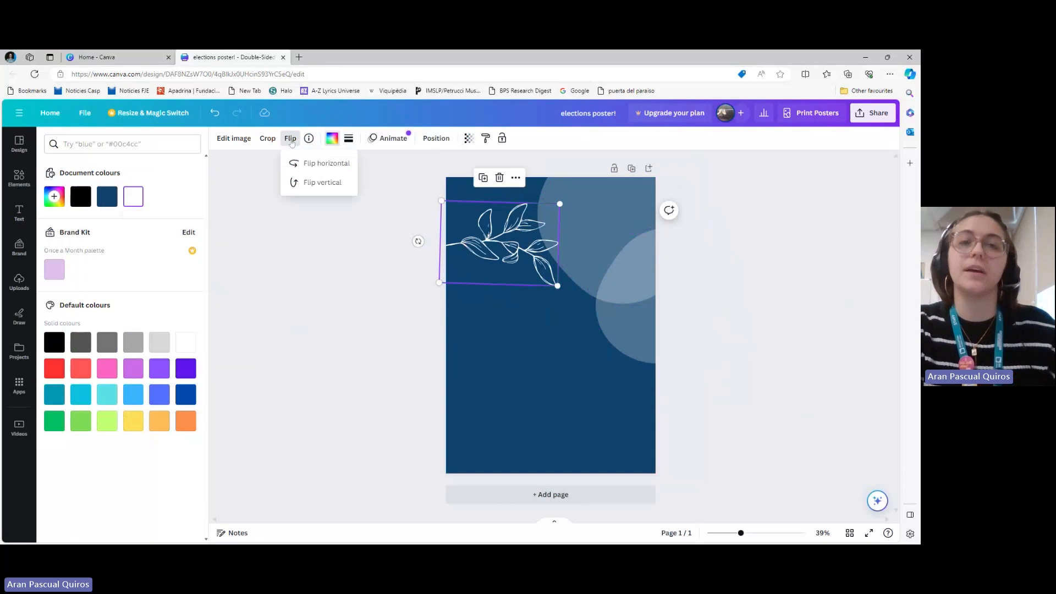
left_click(319, 183)
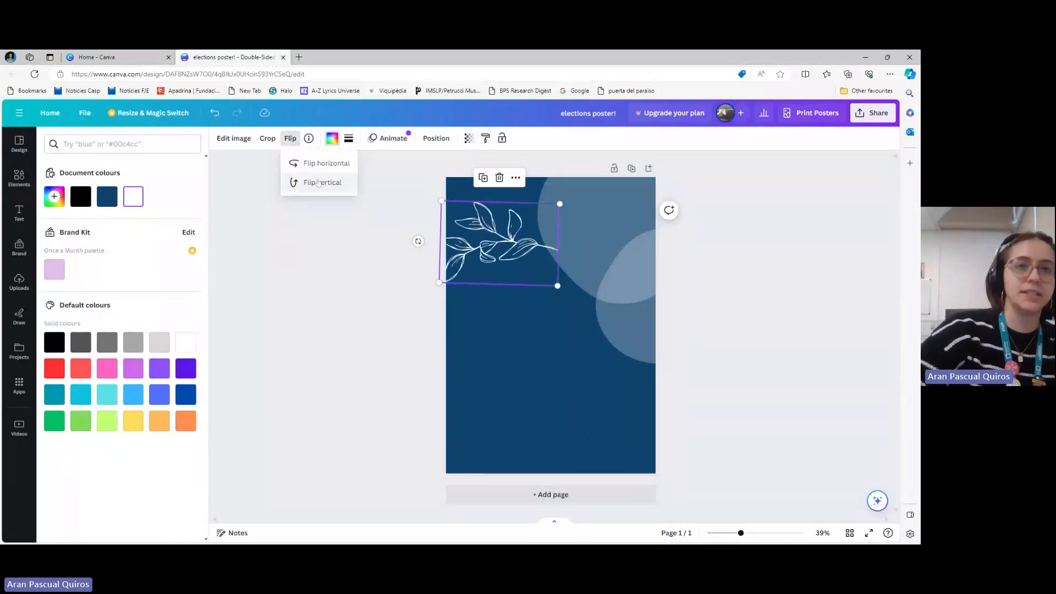
left_click(319, 183)
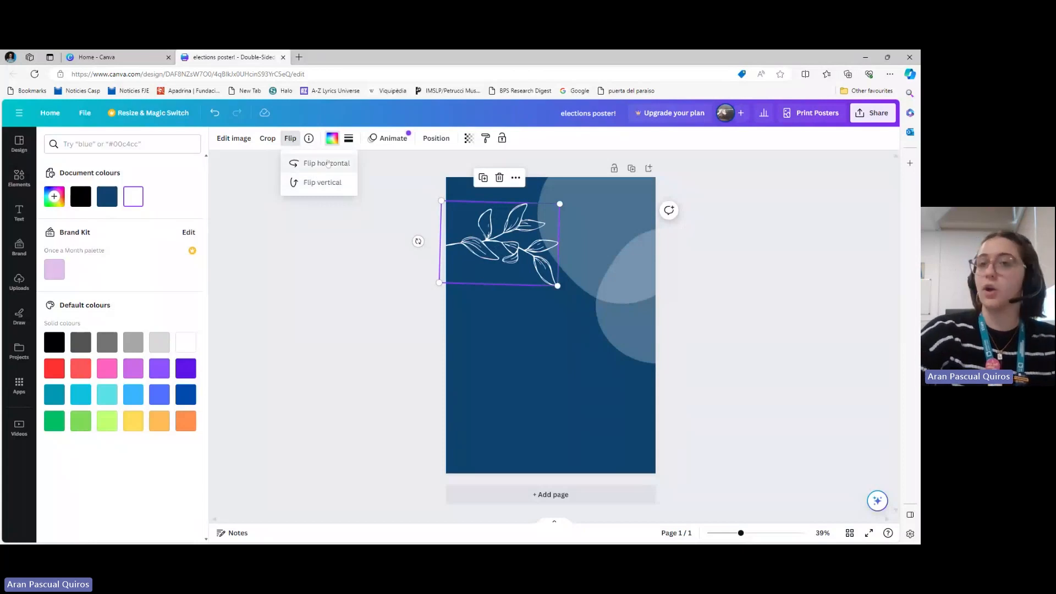
left_click(327, 163)
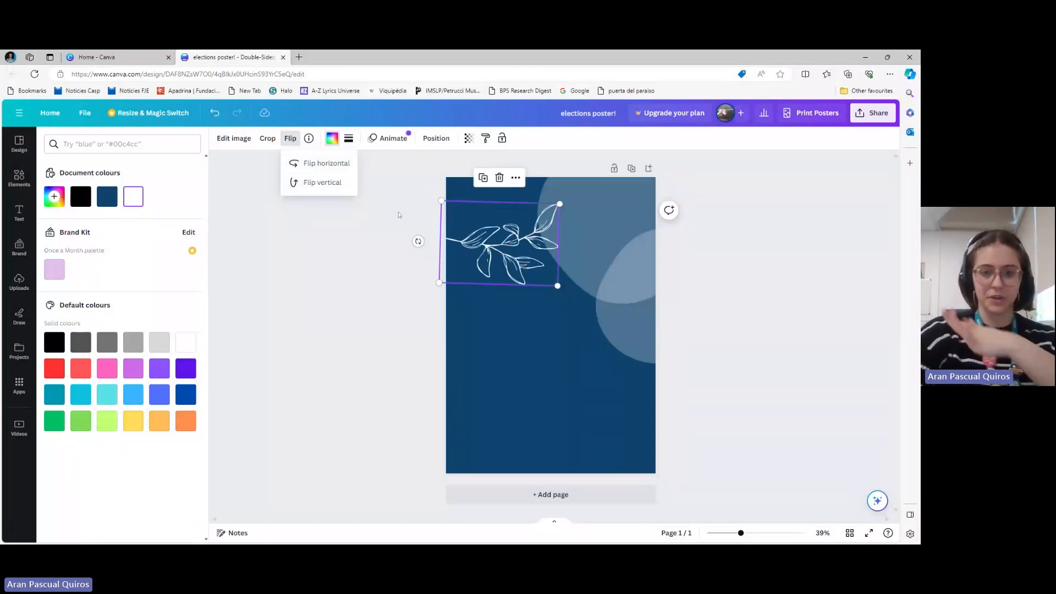
Shrink the branch to about three quarters of its size and fit it into the page's upper-left corner
left_click_drag(498, 244, 494, 218)
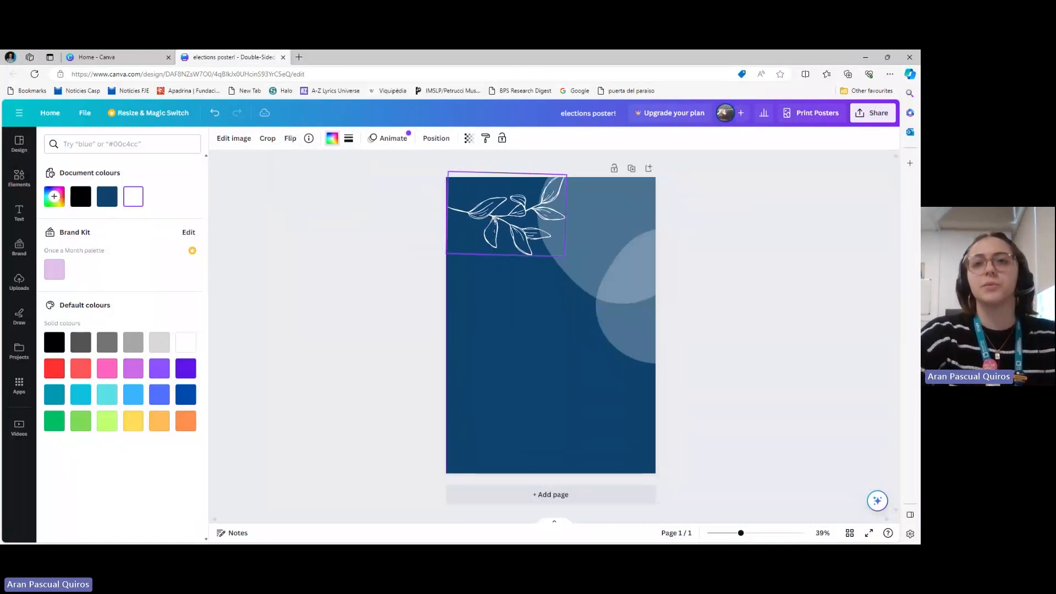
left_click_drag(567, 175, 535, 195)
left_click_drag(478, 235, 475, 216)
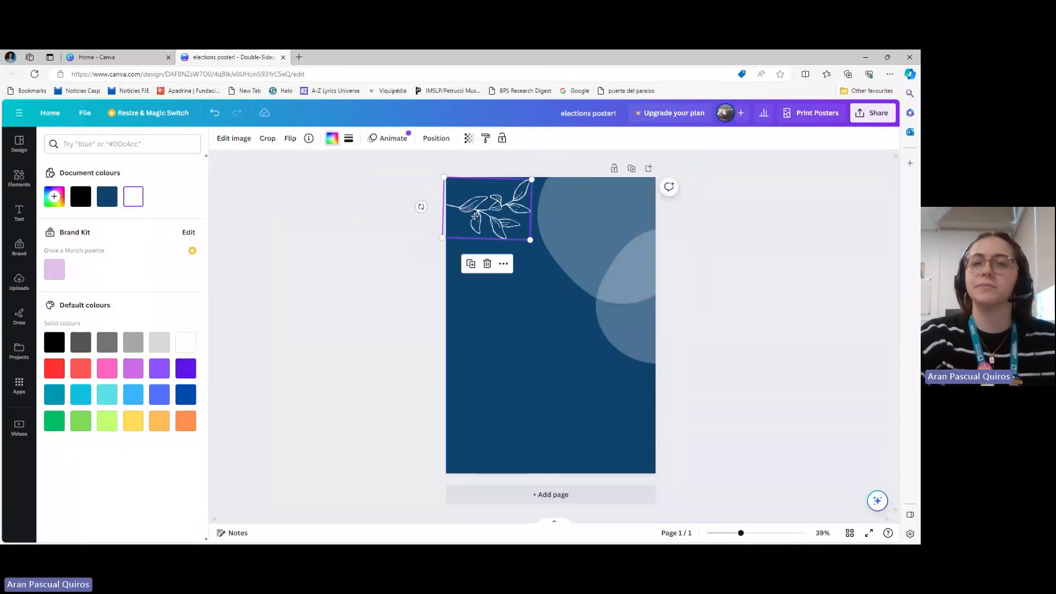
Lock the branch, the large blob and the smaller blob in place
left_click(503, 264)
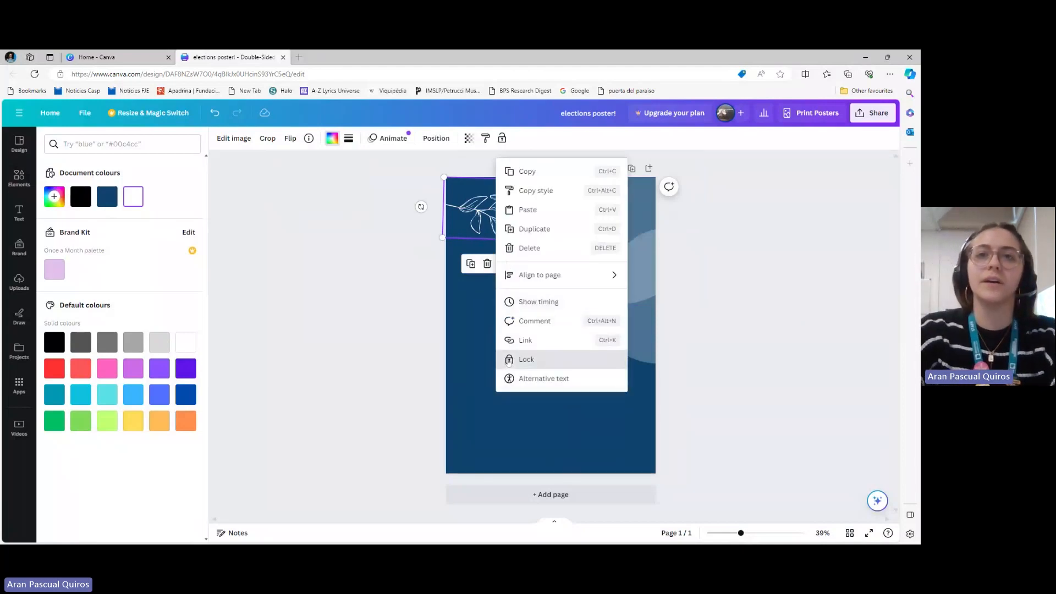
left_click(590, 220)
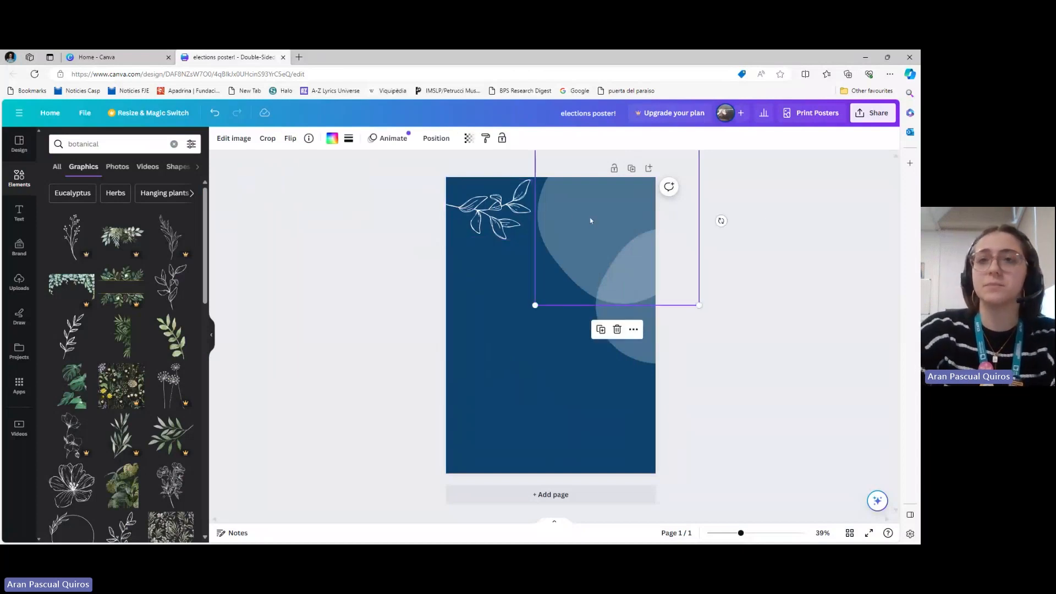
left_click(634, 329)
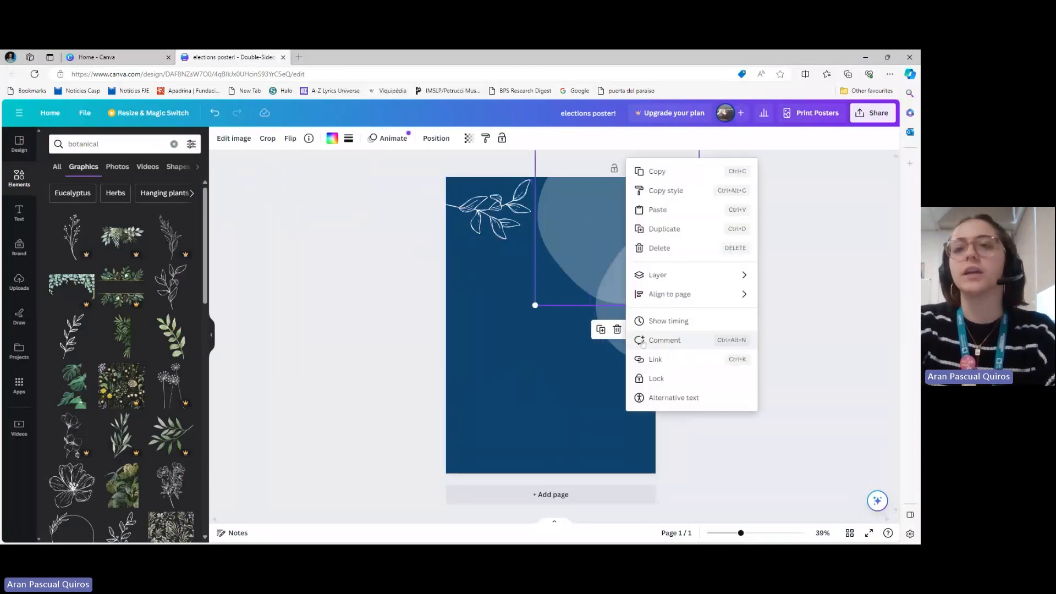
left_click(643, 379)
left_click(640, 333)
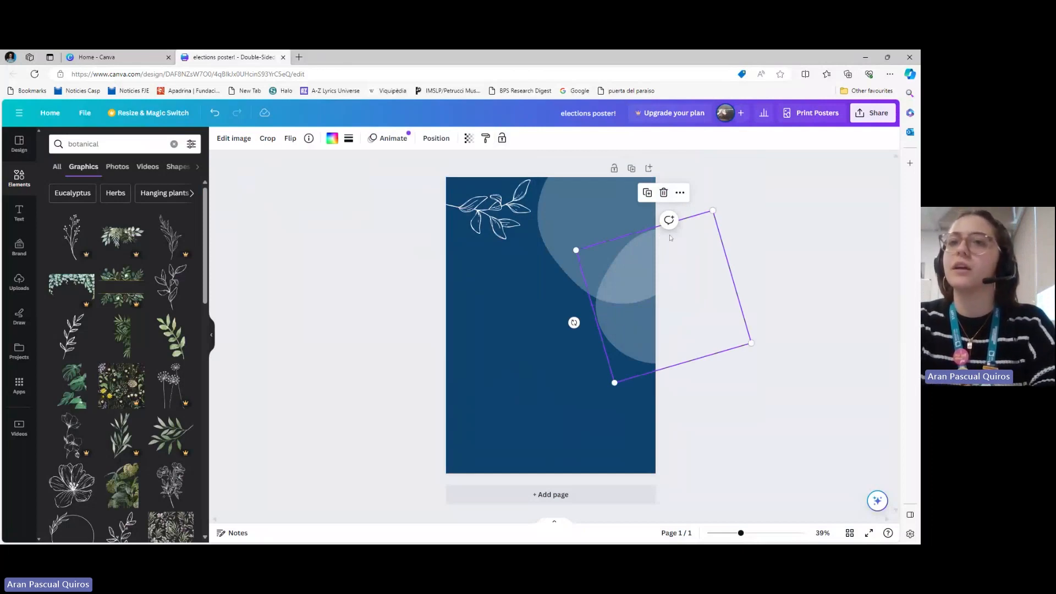
left_click(681, 192)
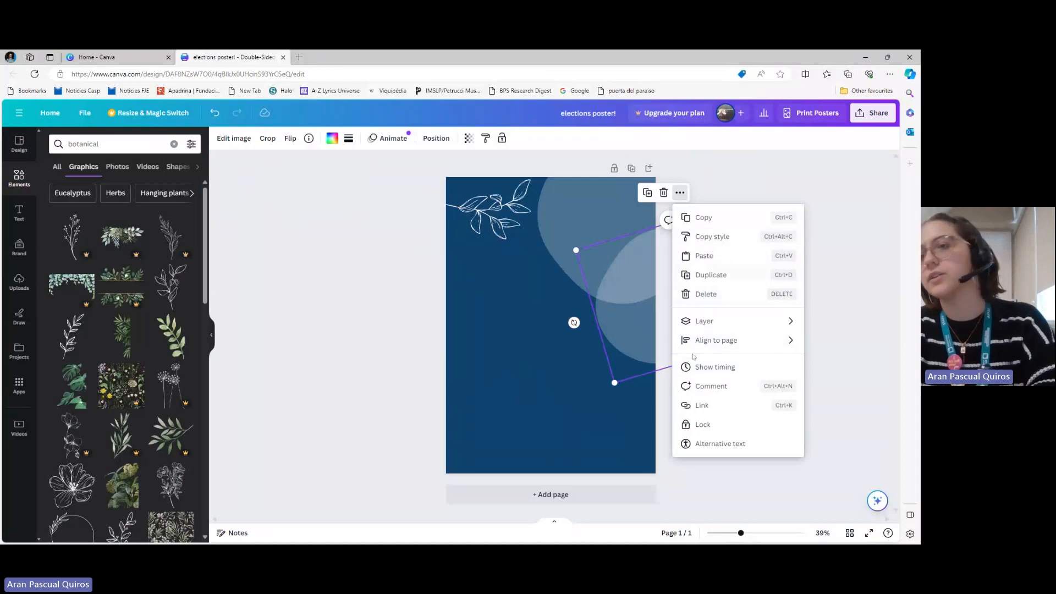
left_click(722, 426)
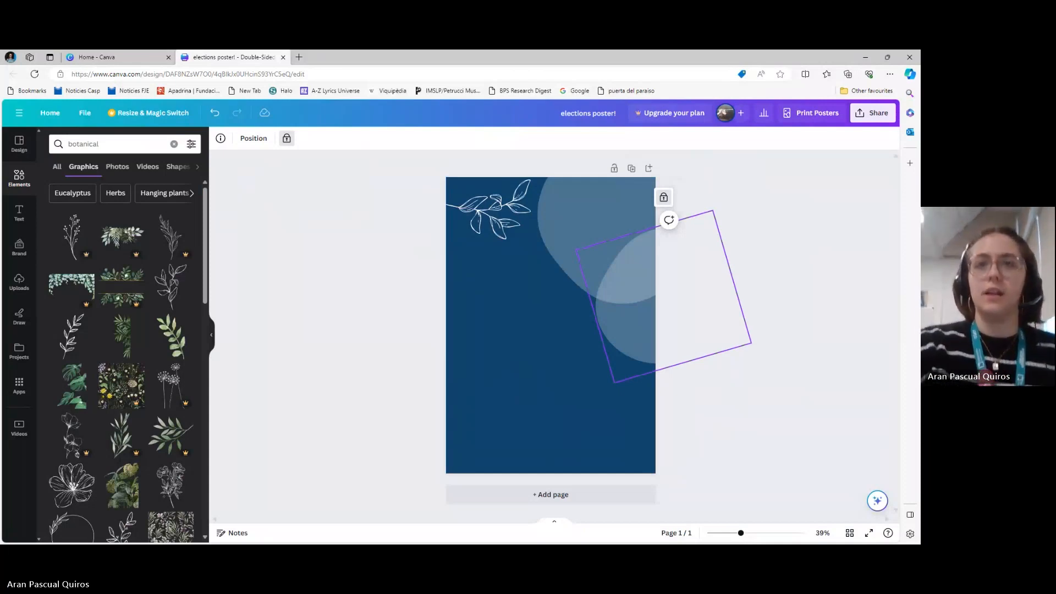
Unlock the branch, tilt it slightly clockwise, move it a little down in the upper-left corner, and lock it again
left_click(486, 220)
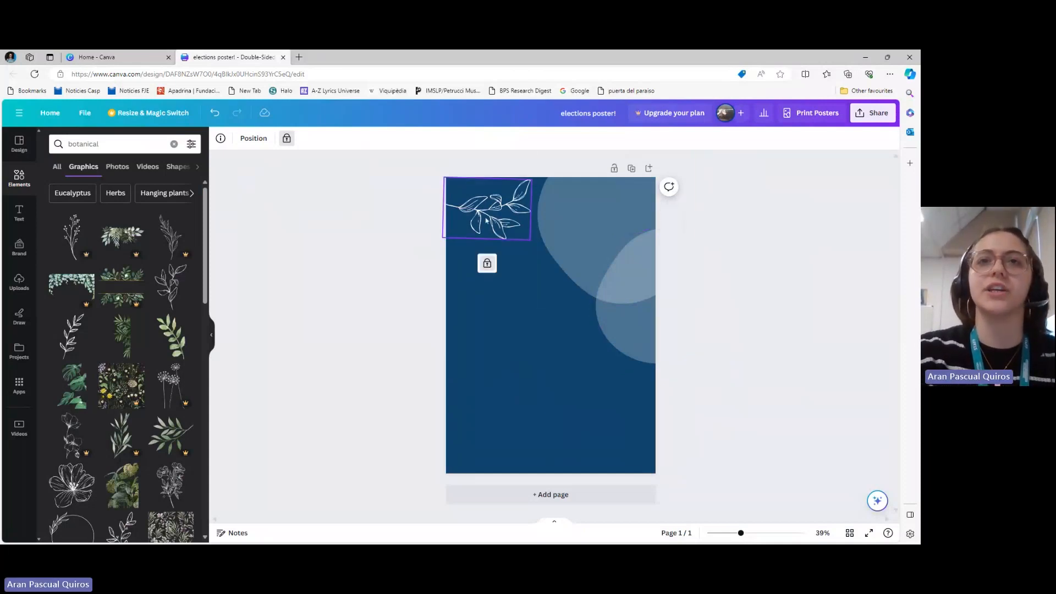
left_click(487, 263)
left_click_drag(421, 207, 418, 187)
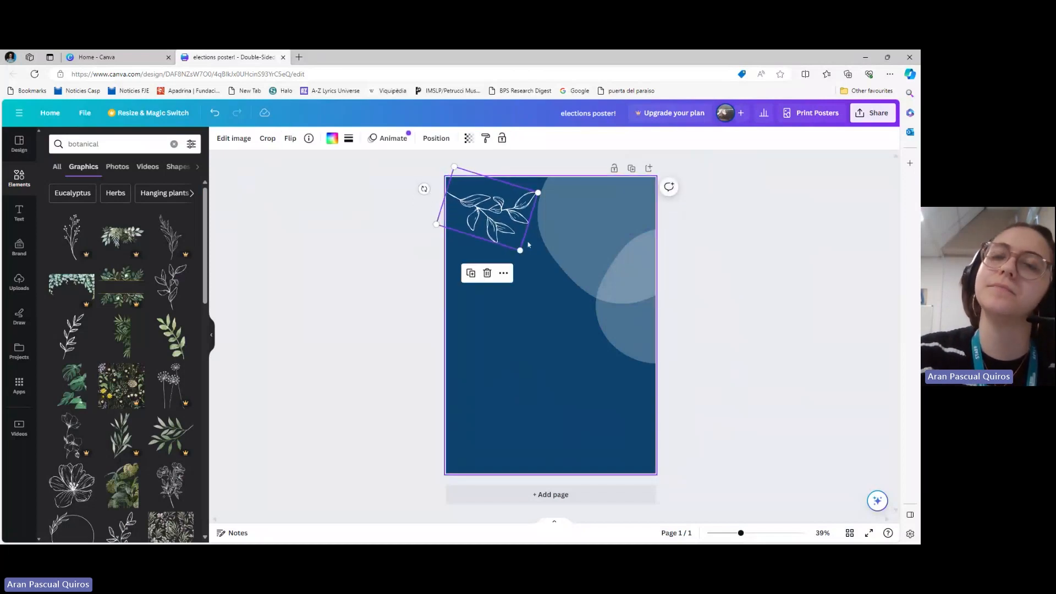
left_click_drag(479, 216, 476, 222)
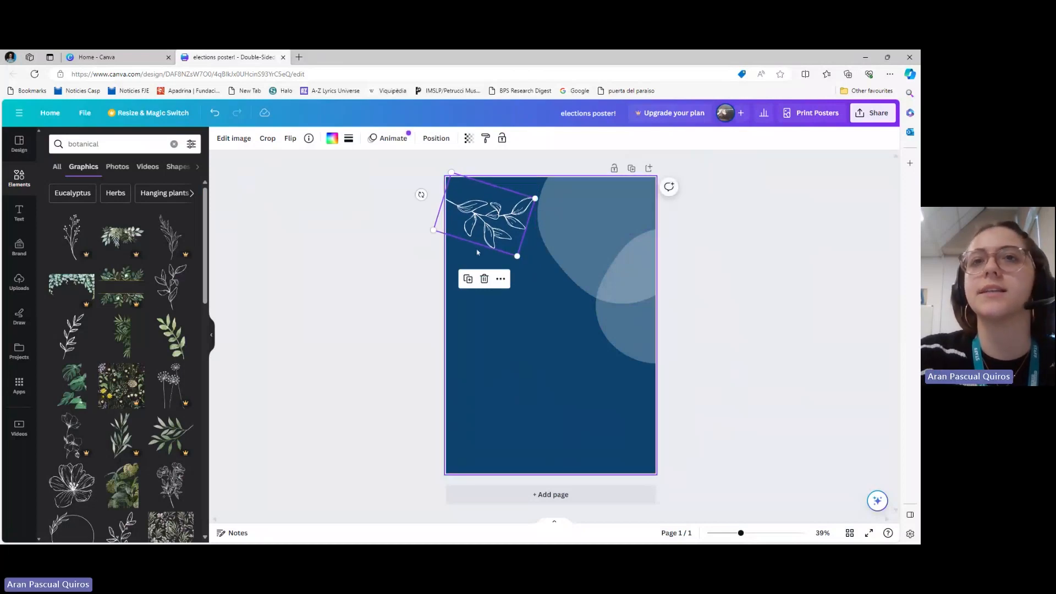
left_click(500, 278)
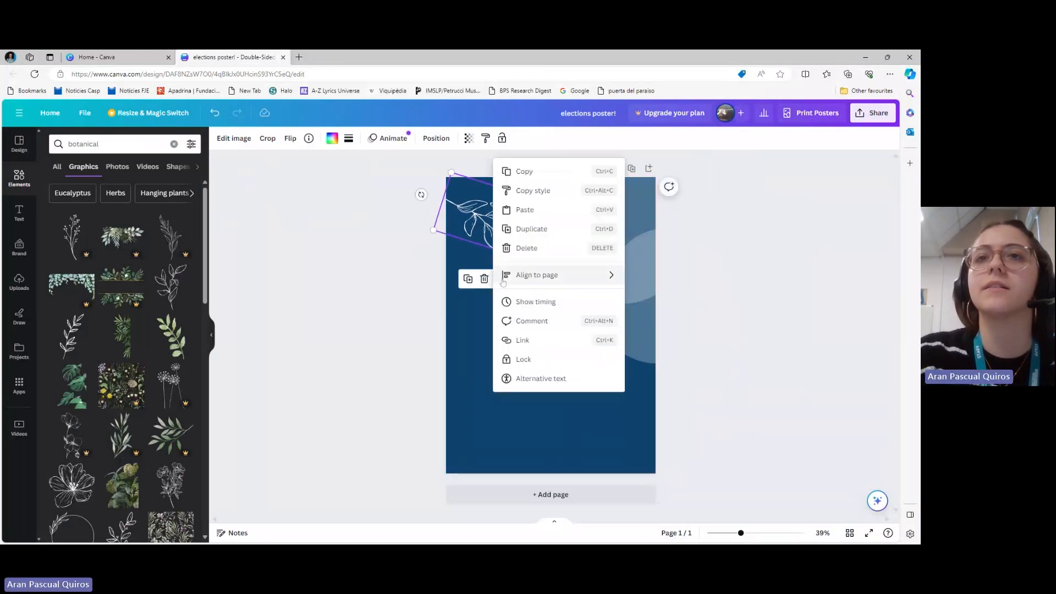
left_click(524, 359)
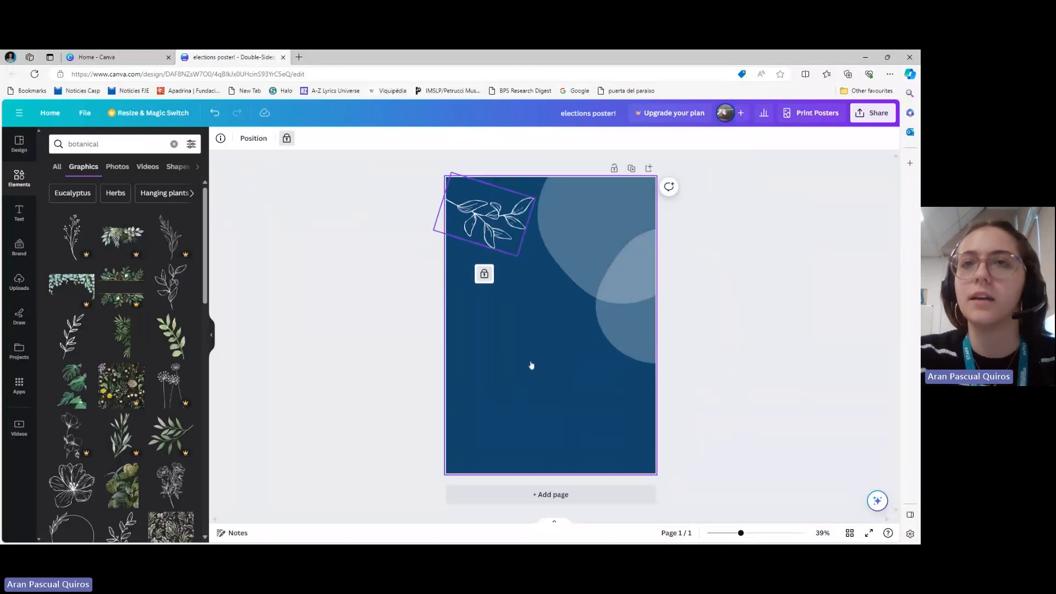
Unlock the smaller blob, duplicate it, and place the copy running off the page's lower-left corner
left_click(630, 326)
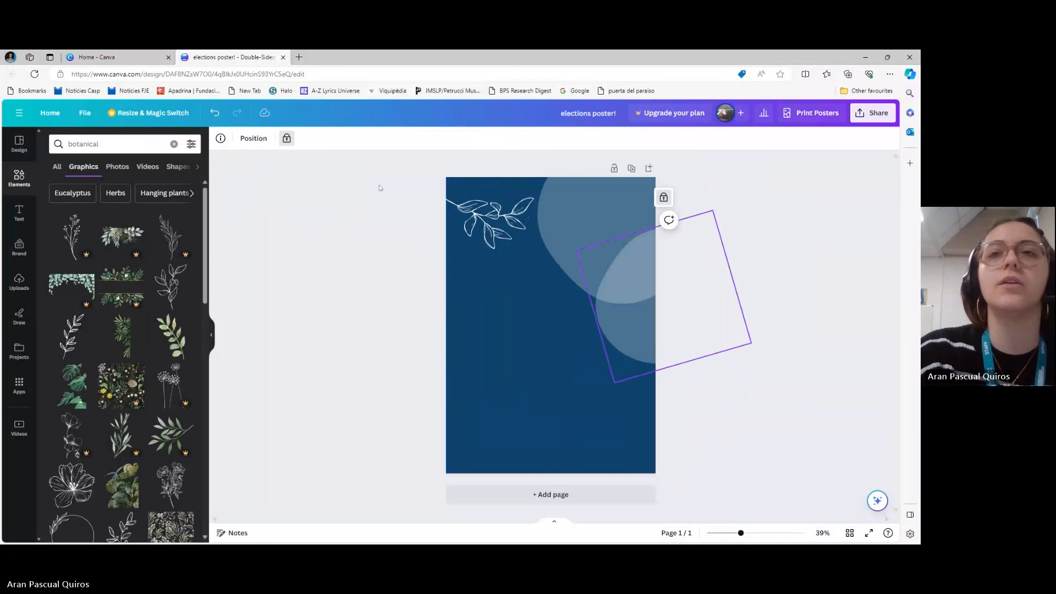
left_click(663, 197)
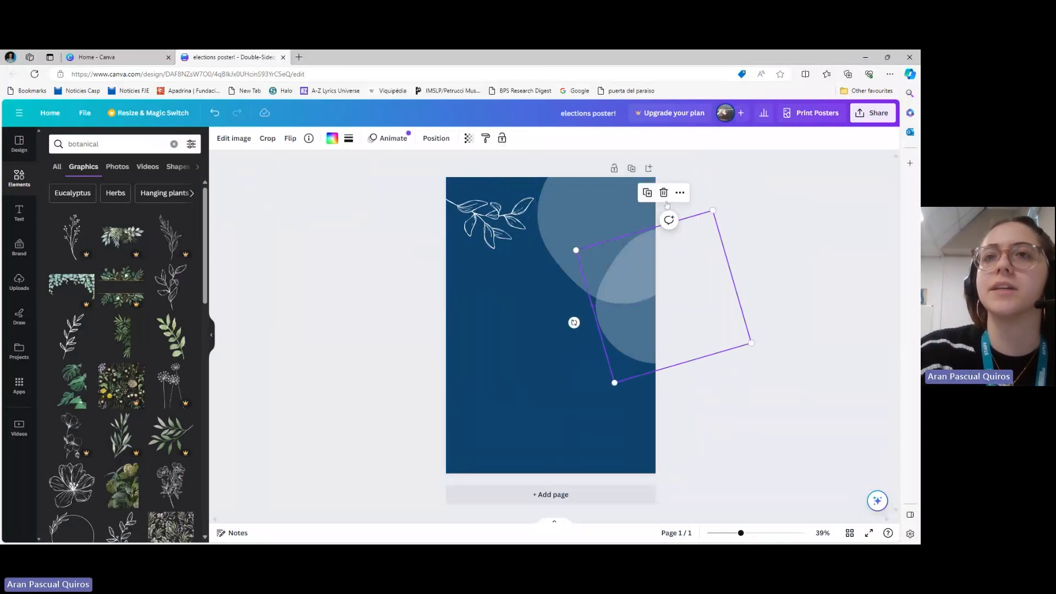
left_click(647, 193)
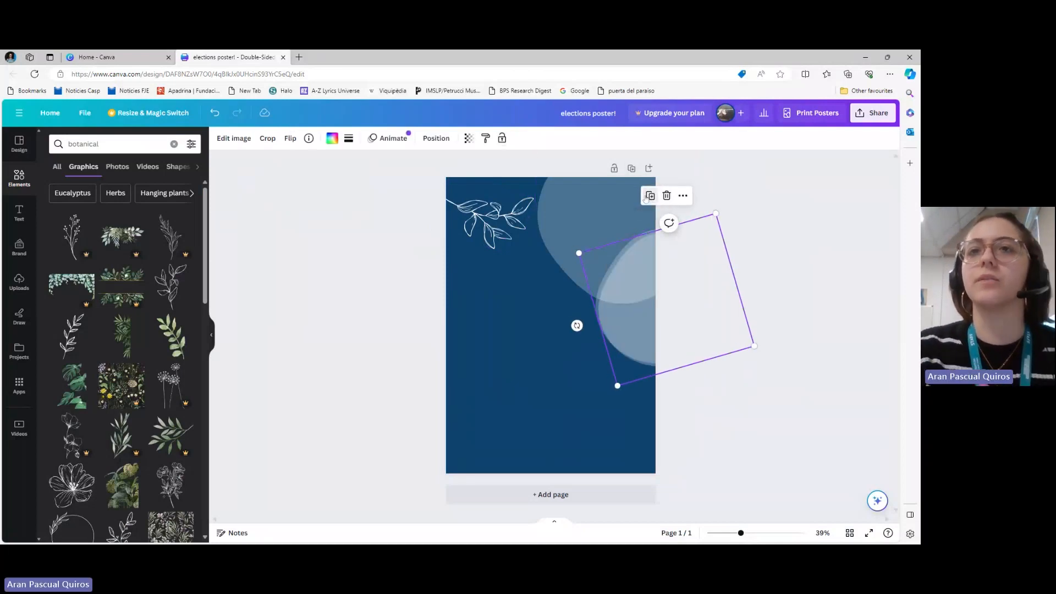
left_click_drag(650, 306, 414, 466)
Lock the smaller blob at the page's right edge and its copy in the lower-left corner
left_click(646, 319)
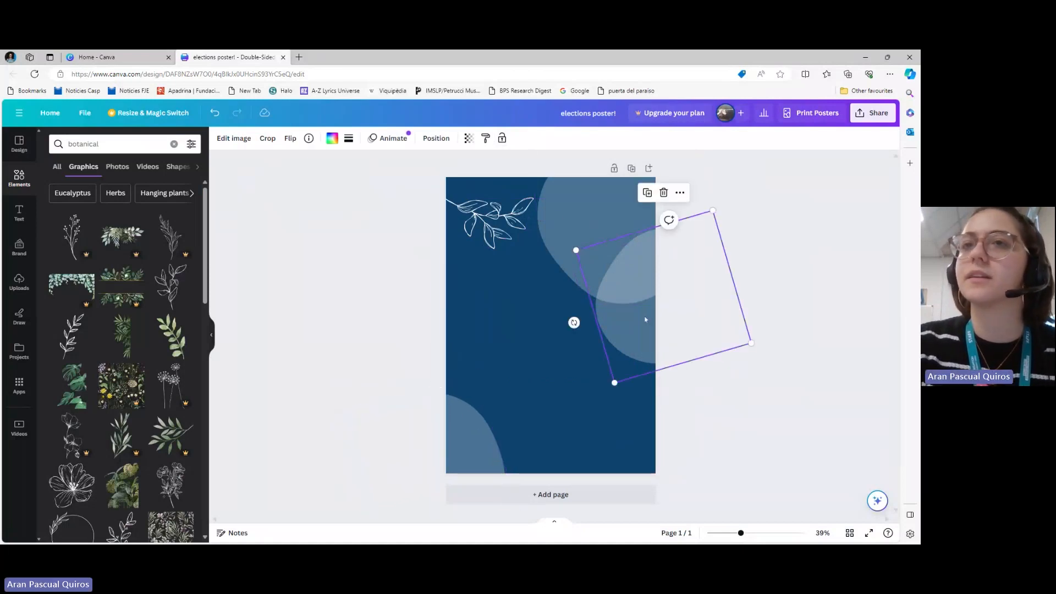
left_click(680, 193)
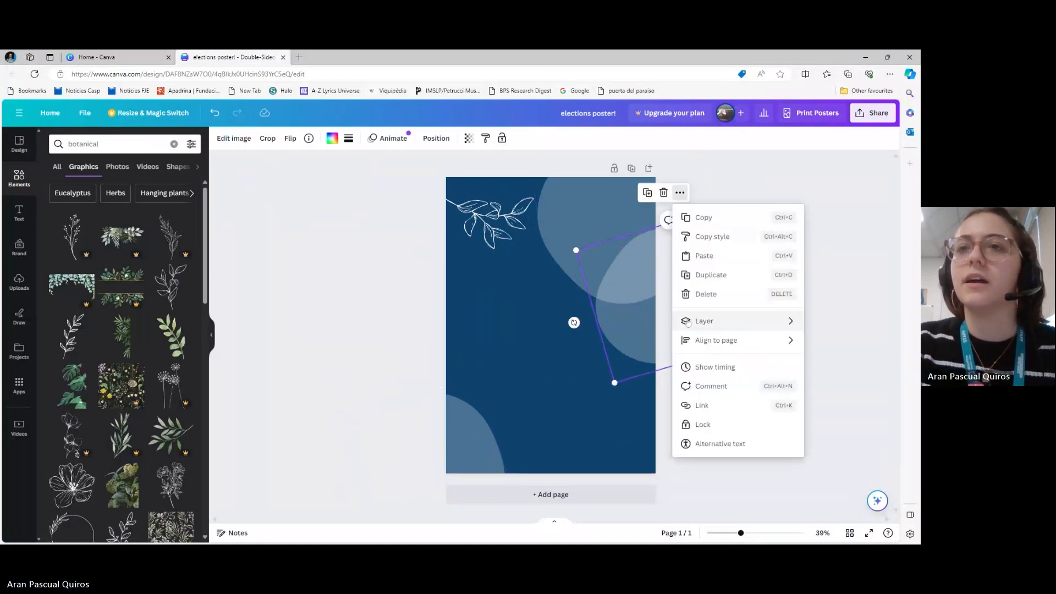
left_click(702, 424)
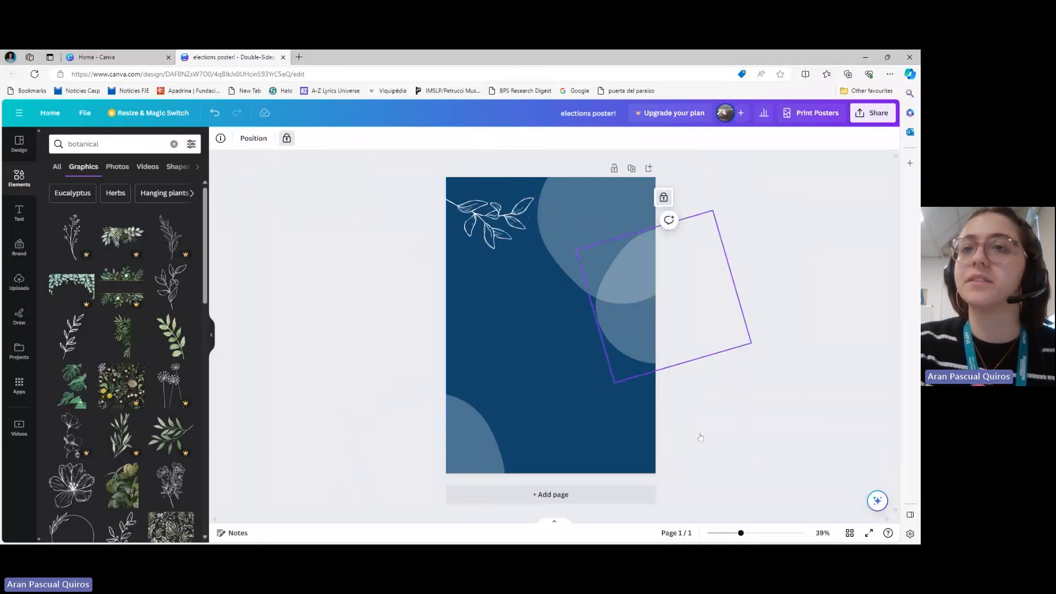
left_click(485, 433)
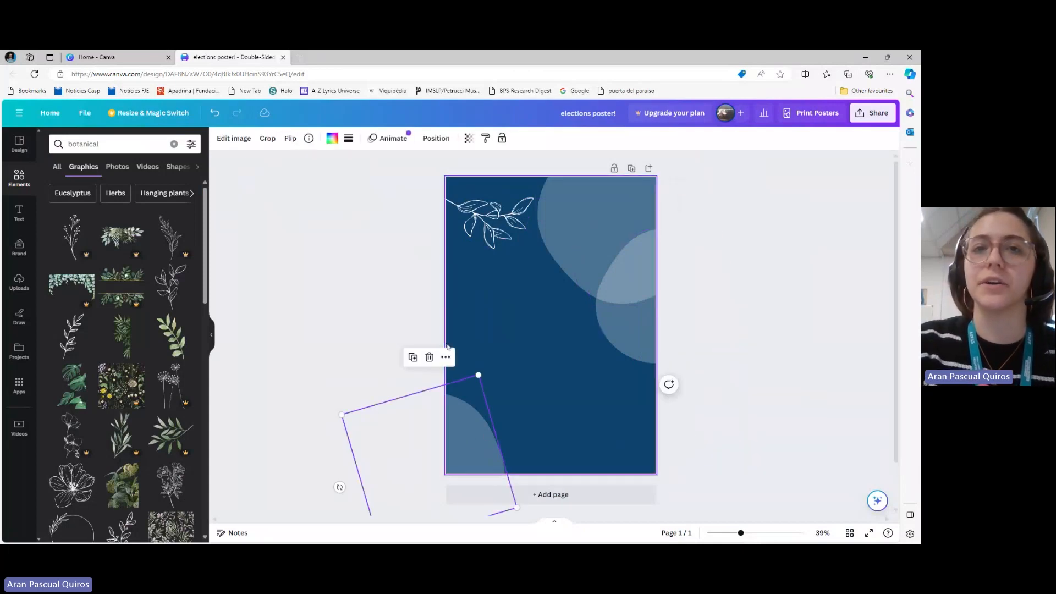
left_click(445, 357)
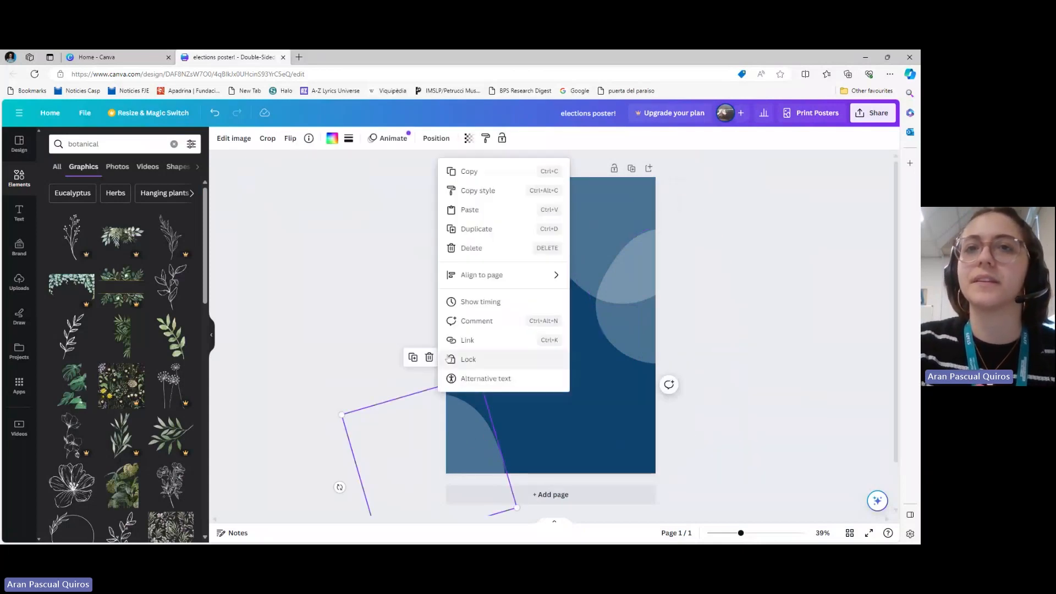
left_click(497, 360)
left_click(359, 302)
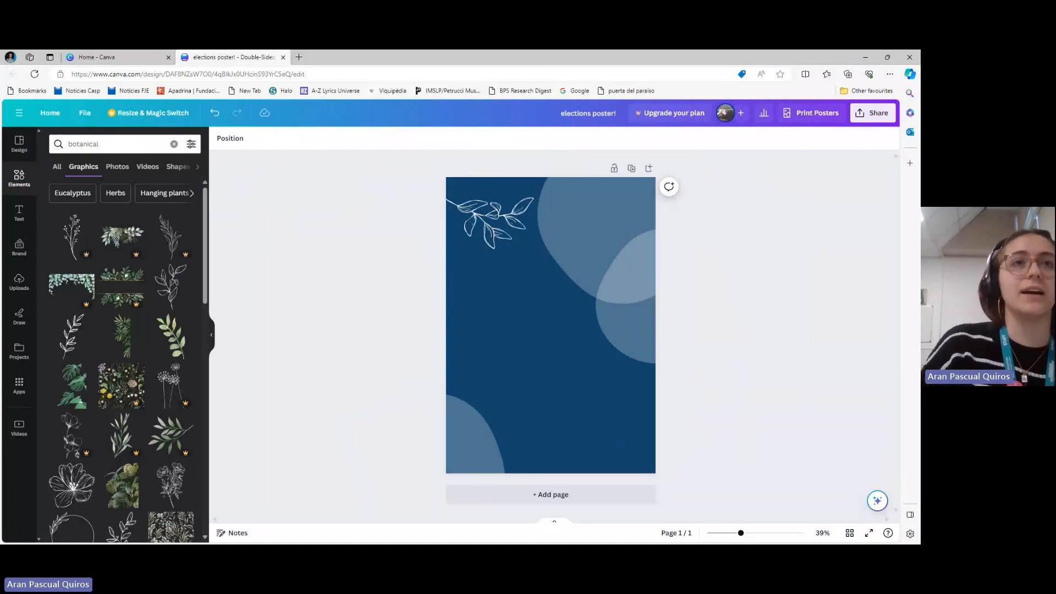
Search the elements for "frame", add the circular photo frame, and fill it with the uploaded photo of the dog in sunglasses
left_click(173, 144)
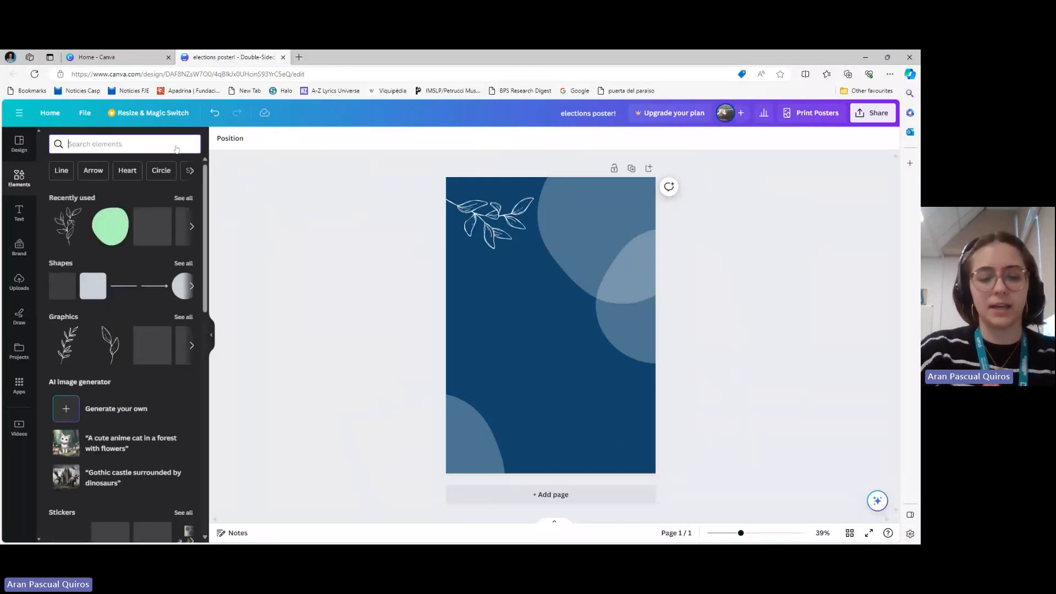
type("frame")
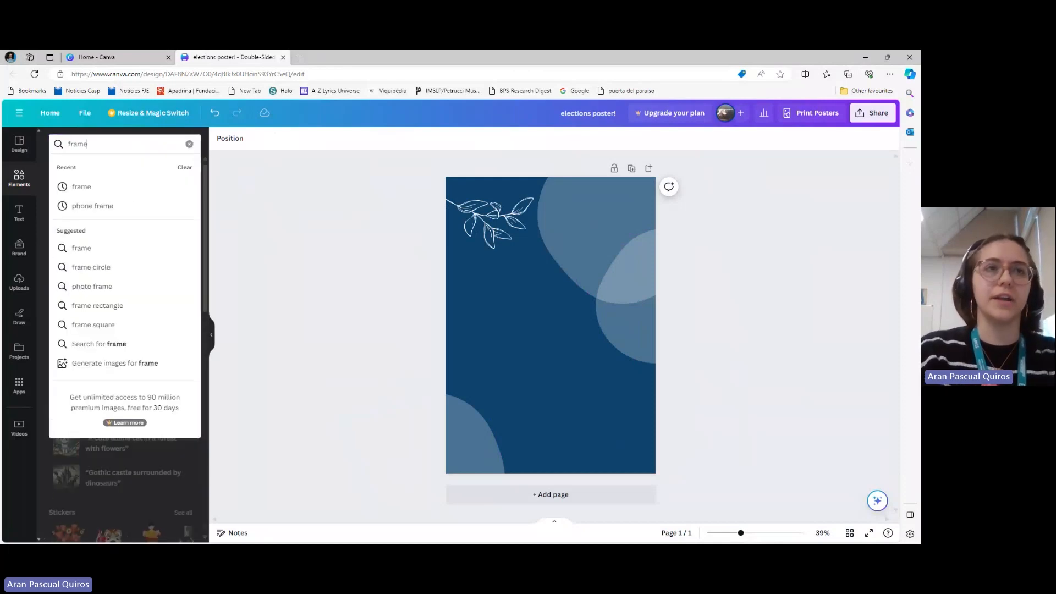
left_click(105, 188)
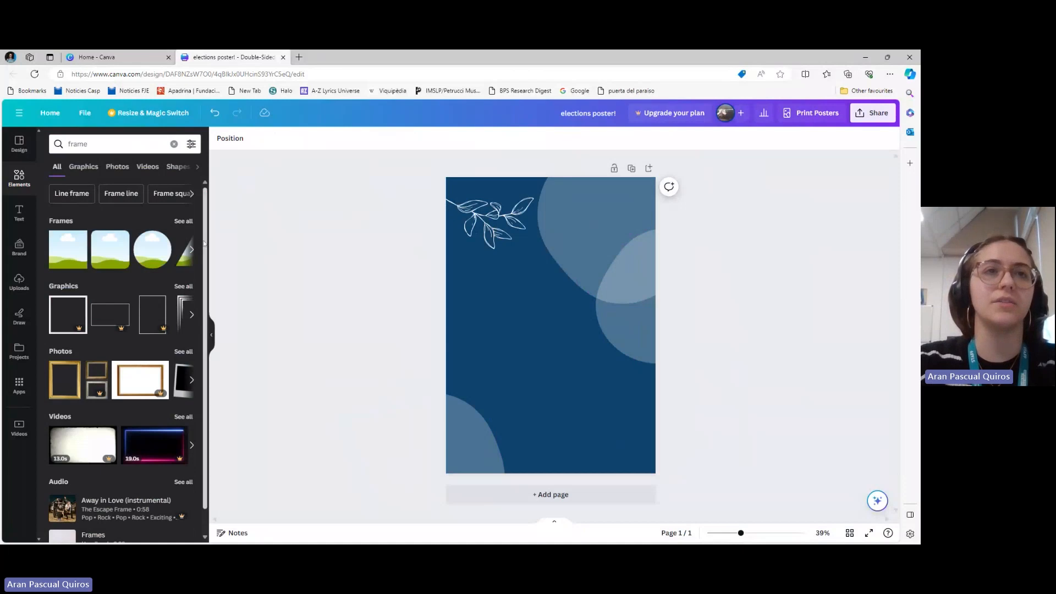
left_click(183, 221)
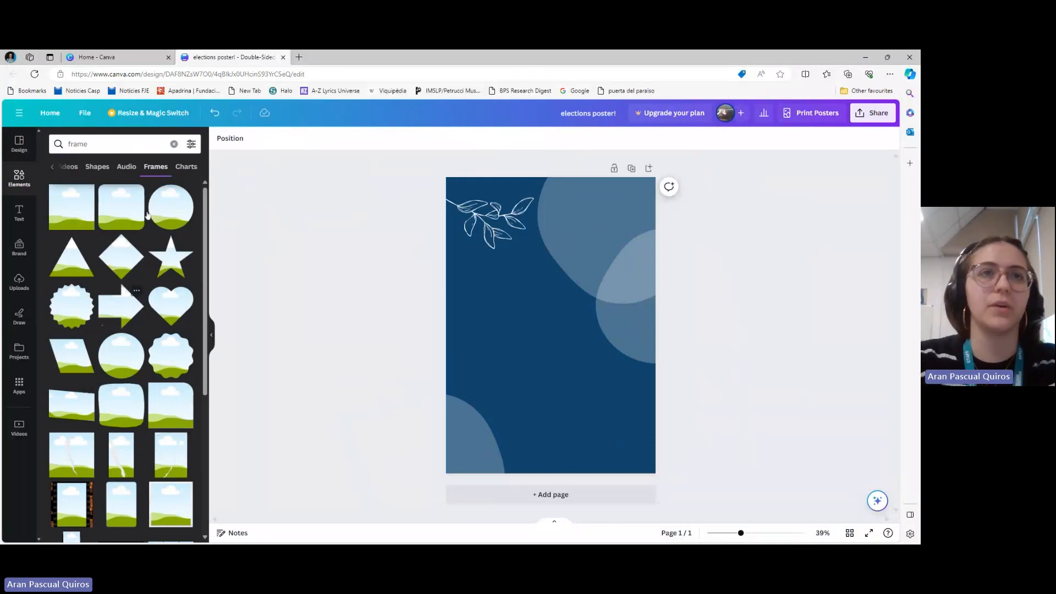
left_click(176, 214)
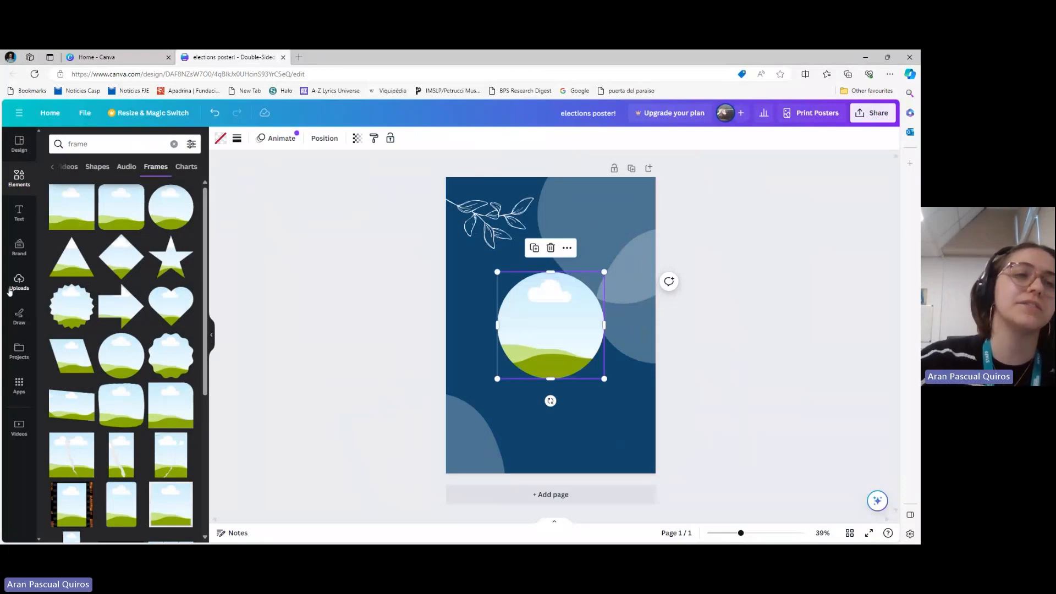
left_click(18, 281)
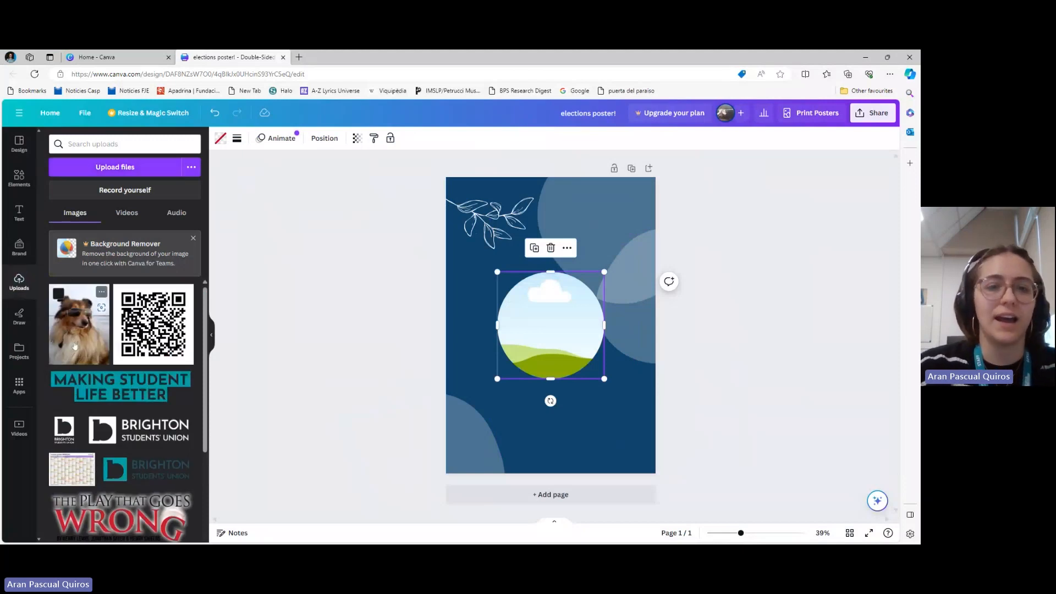
left_click_drag(80, 346, 528, 324)
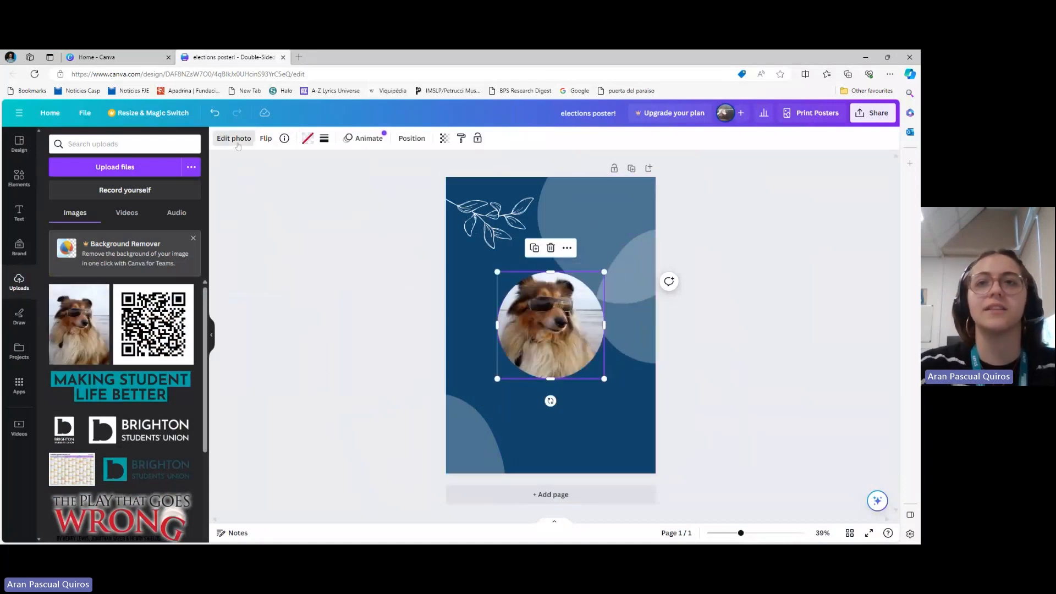
Shift the dog photo down inside its circular crop, and move the framed photo slightly up along the page's vertical centre line
left_click(235, 139)
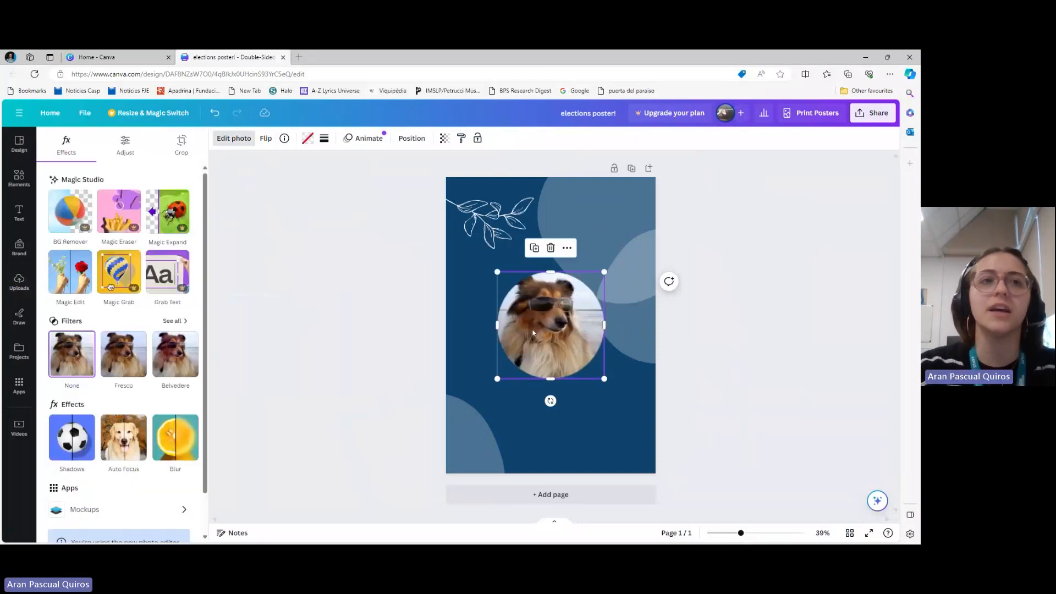
left_click_drag(543, 317, 542, 322)
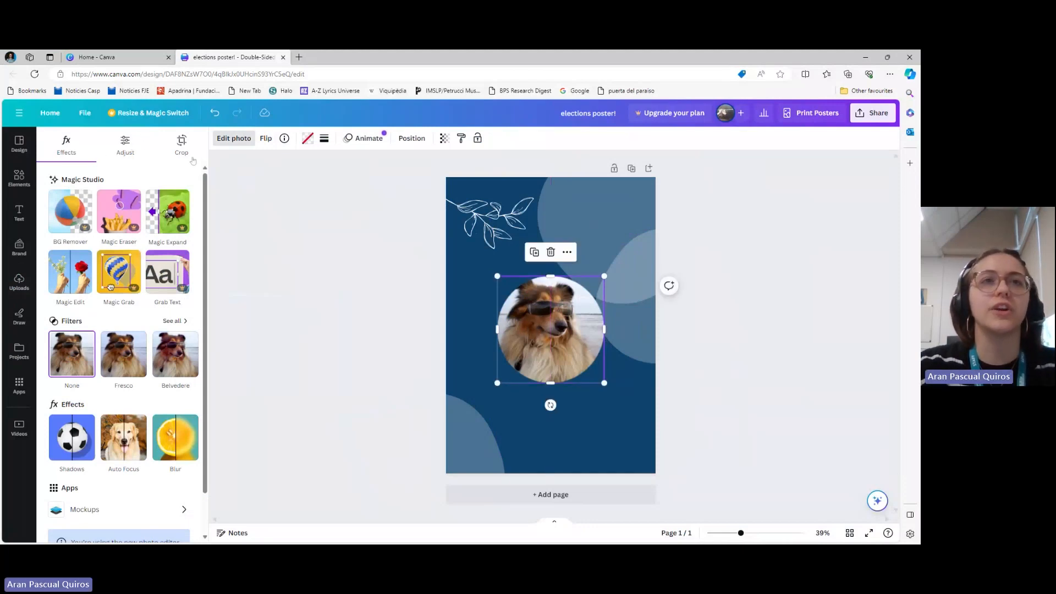
left_click(181, 143)
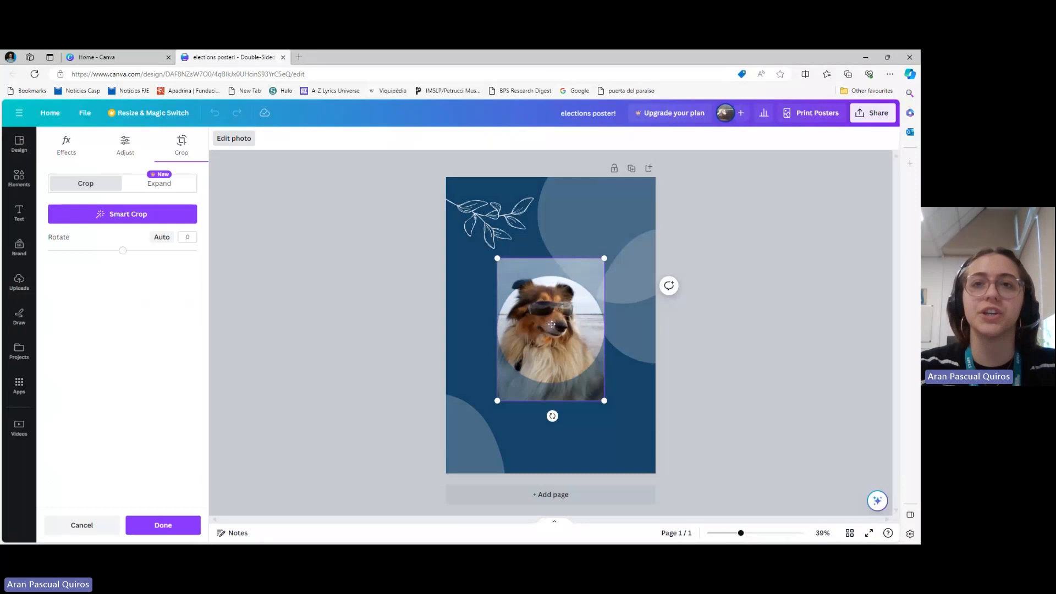
left_click_drag(552, 325, 552, 342)
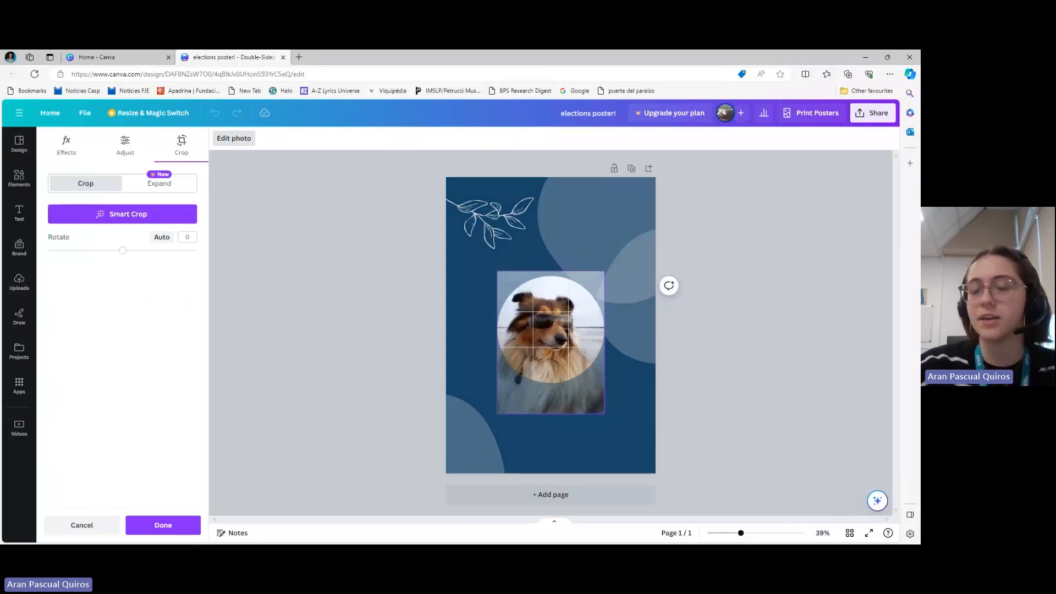
left_click_drag(552, 342, 552, 343)
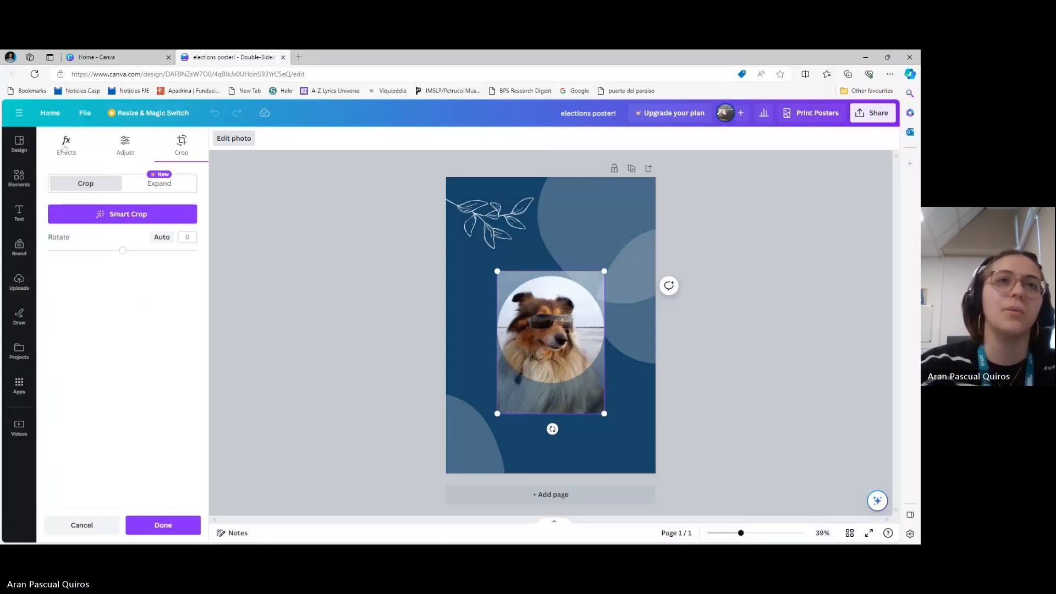
left_click(64, 148)
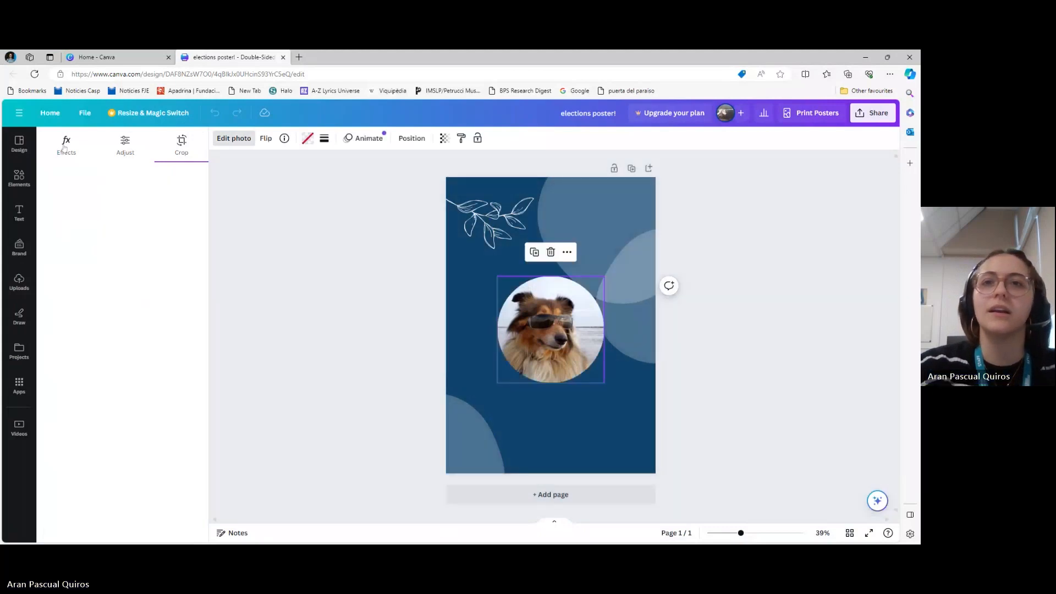
left_click(378, 262)
left_click(729, 312)
left_click_drag(567, 329, 569, 301)
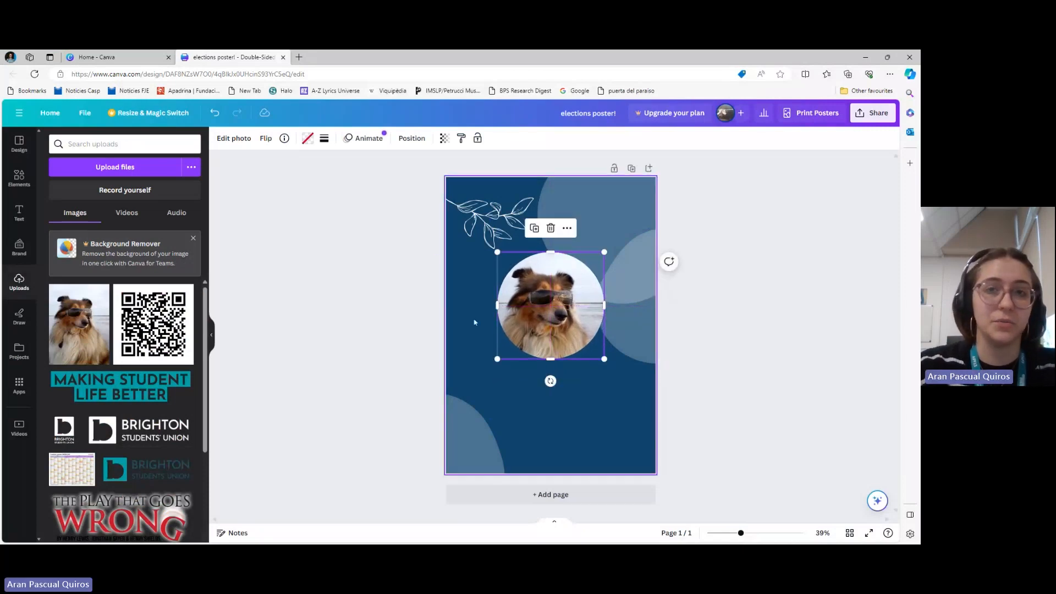
left_click(350, 295)
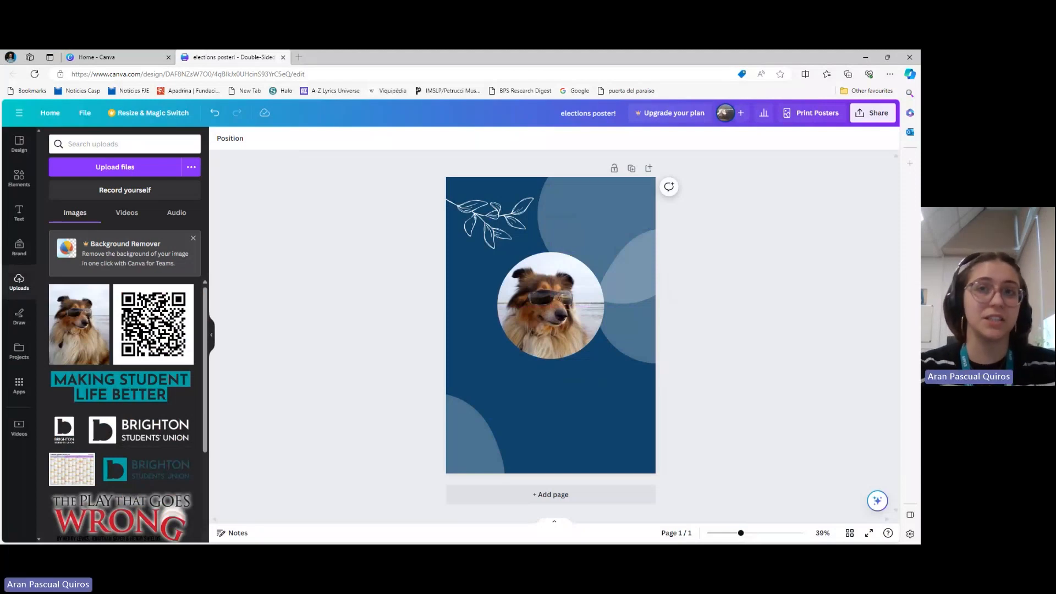
Add the yellow "HUGE SALE" font combination to the poster
left_click(19, 212)
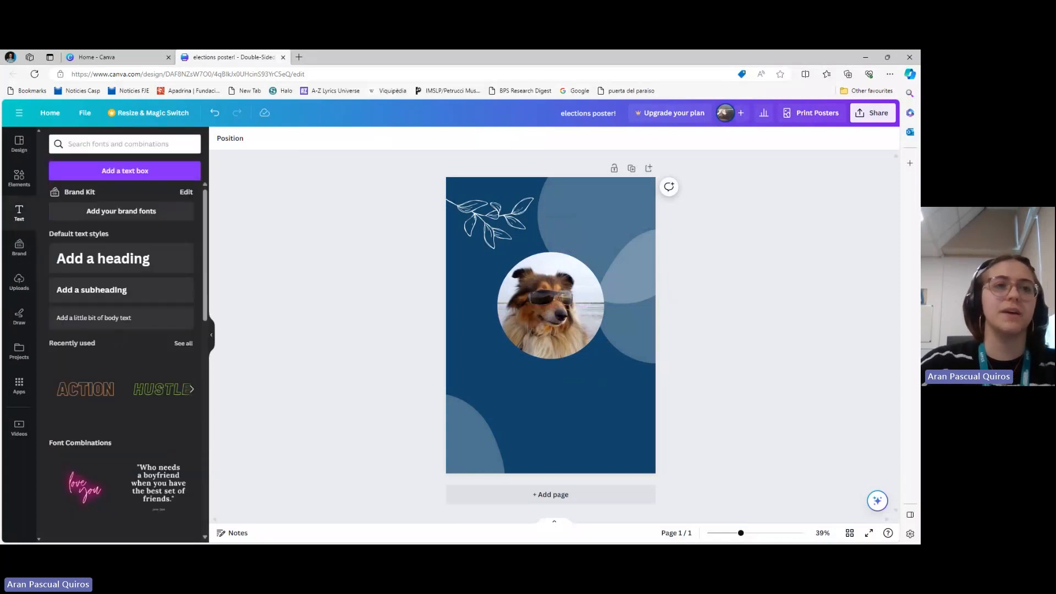
scroll(87, 323, "down", 3)
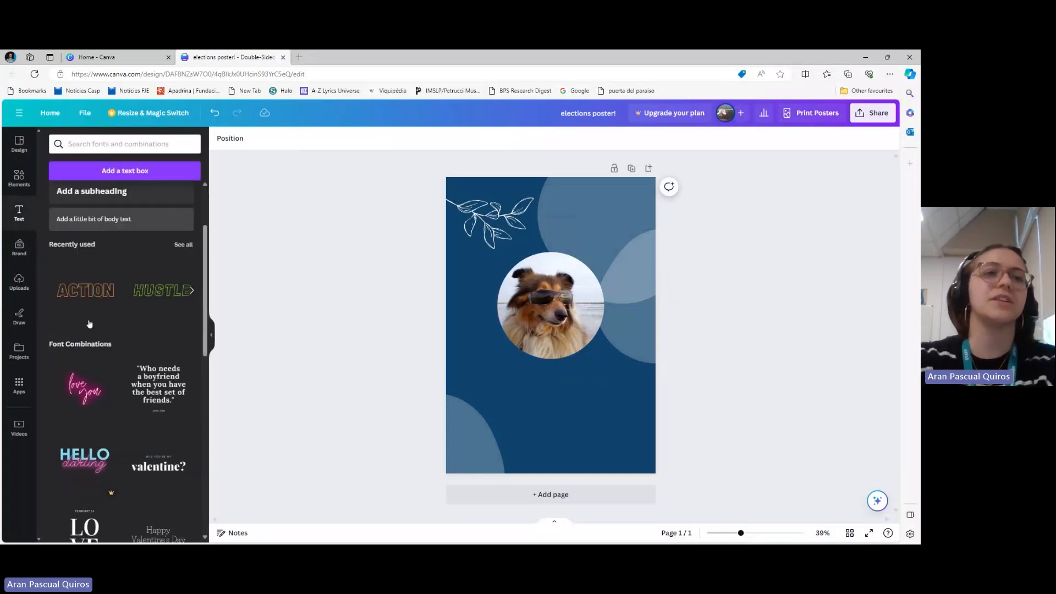
scroll(126, 363, "down", 7)
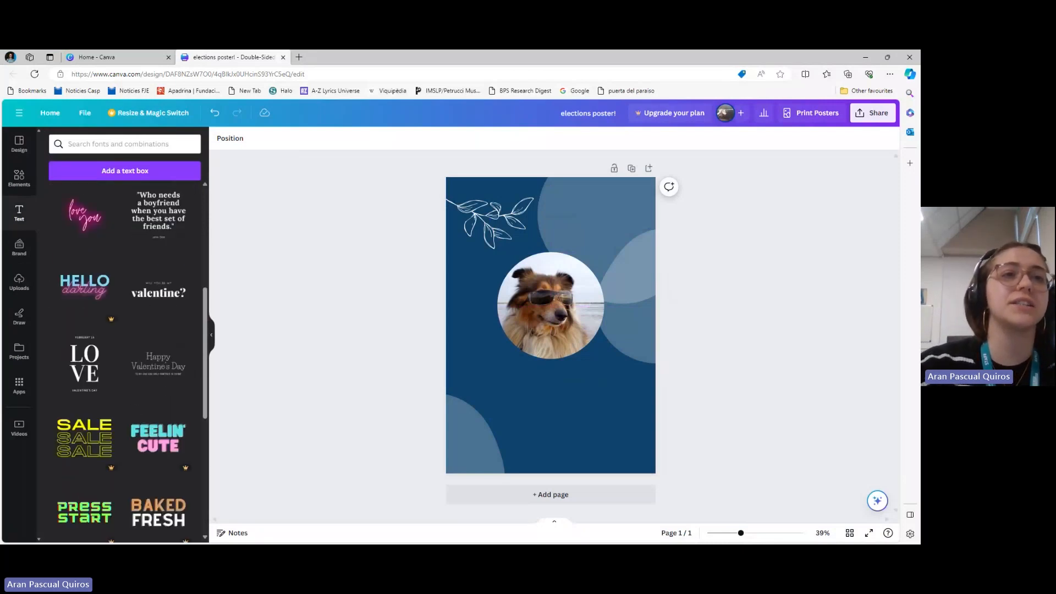
scroll(104, 290, "down", 5)
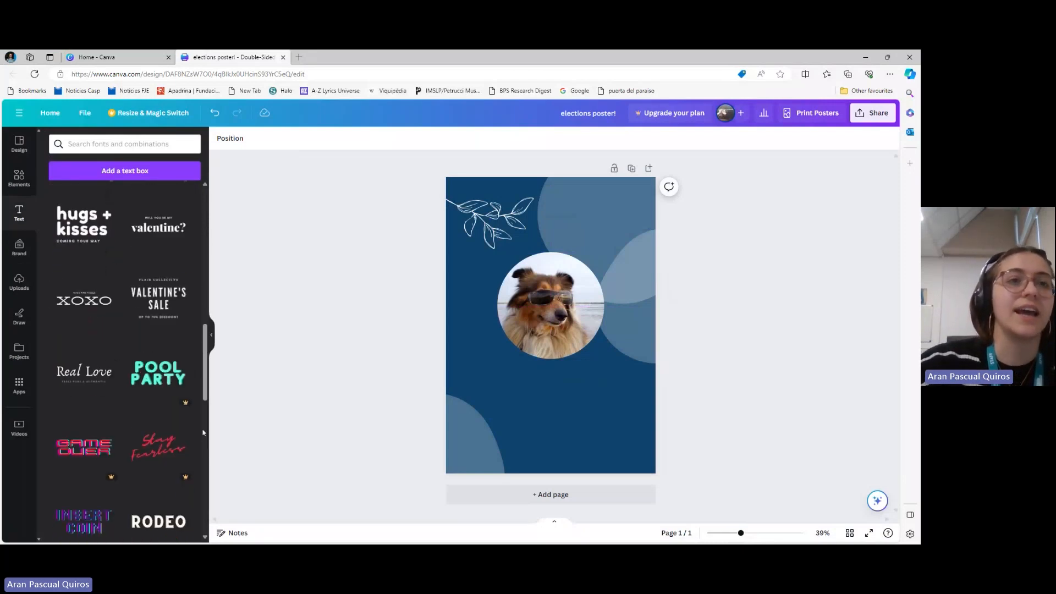
scroll(108, 409, "down", 7)
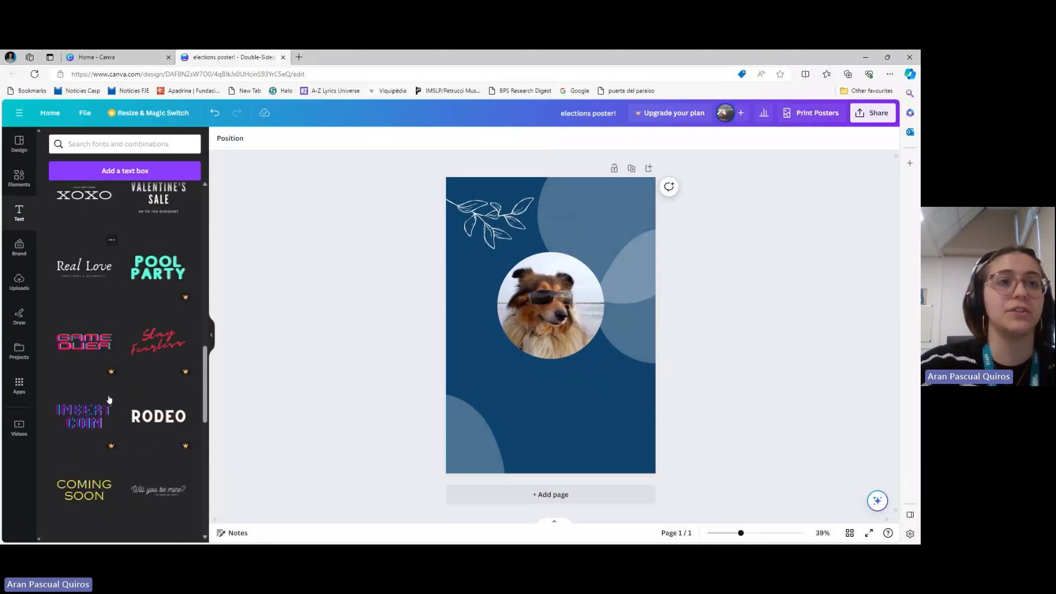
scroll(109, 400, "down", 5)
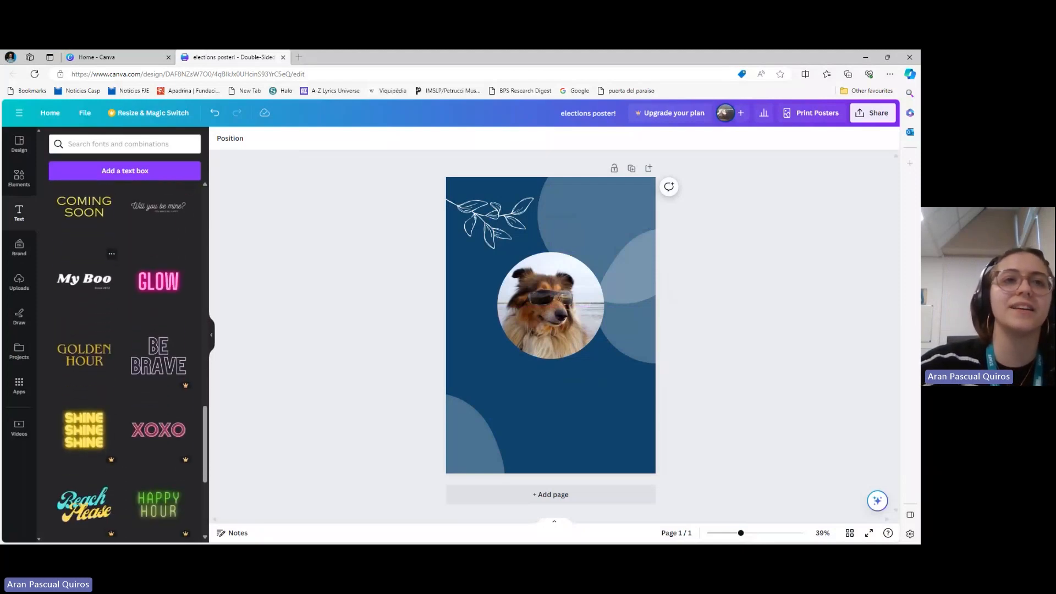
scroll(110, 384, "down", 3)
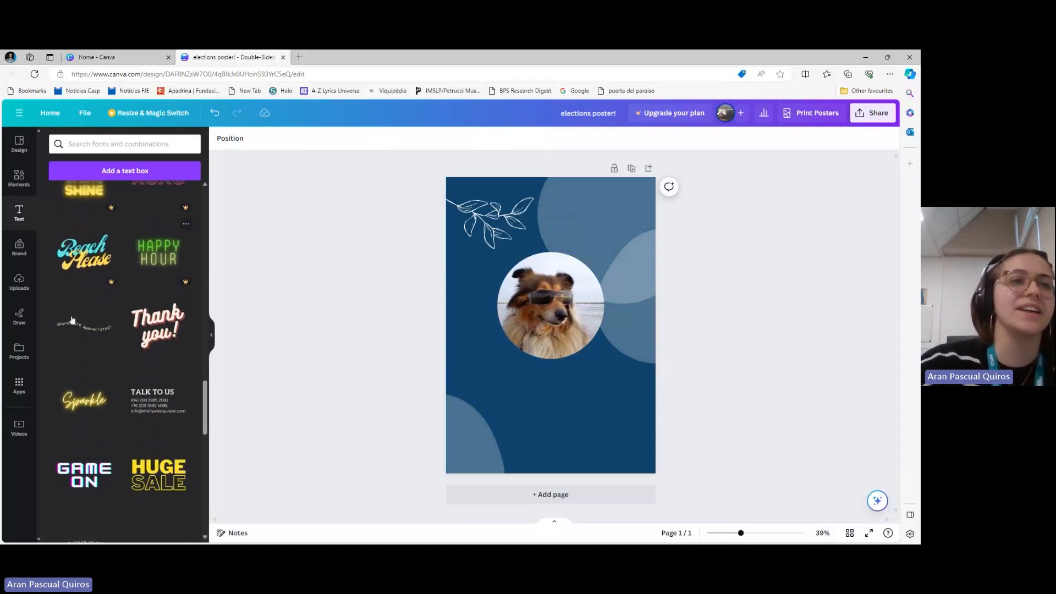
left_click(161, 474)
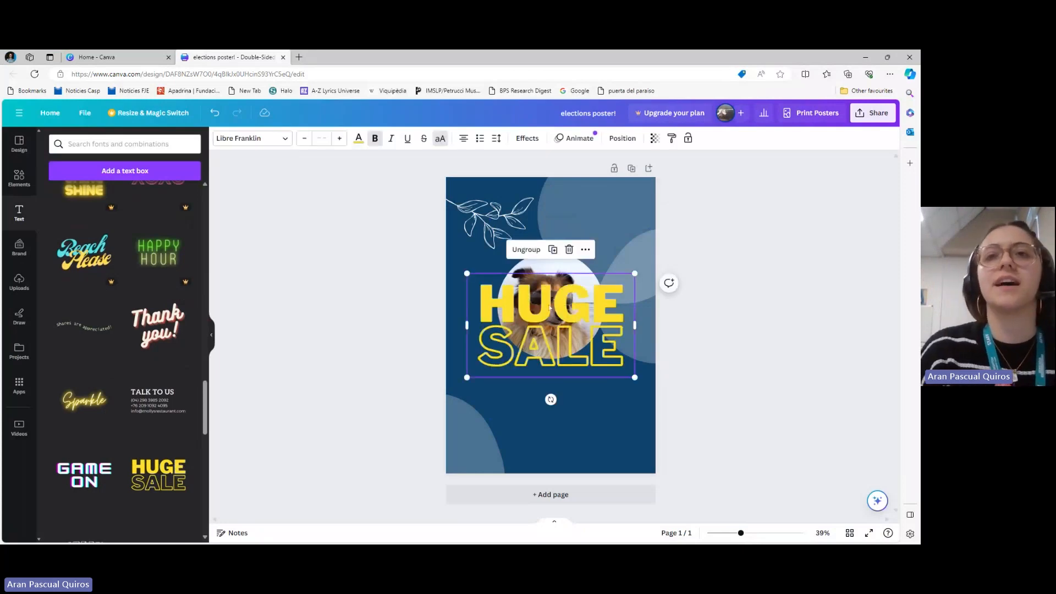
Move the "HUGE SALE" text centred just below the dog photo and ungroup its two words
left_click_drag(554, 324, 553, 398)
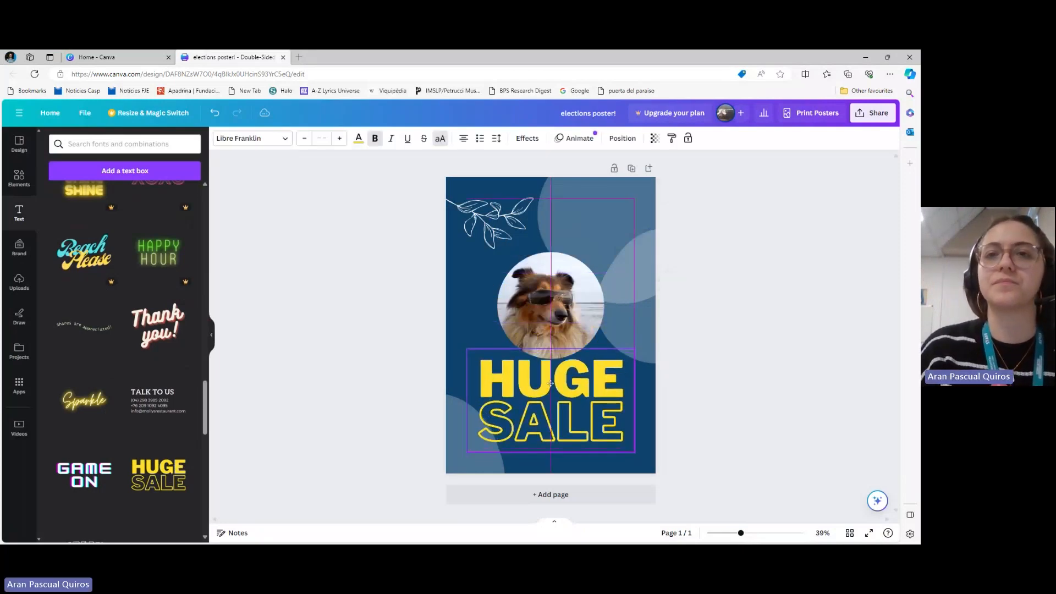
left_click(523, 325)
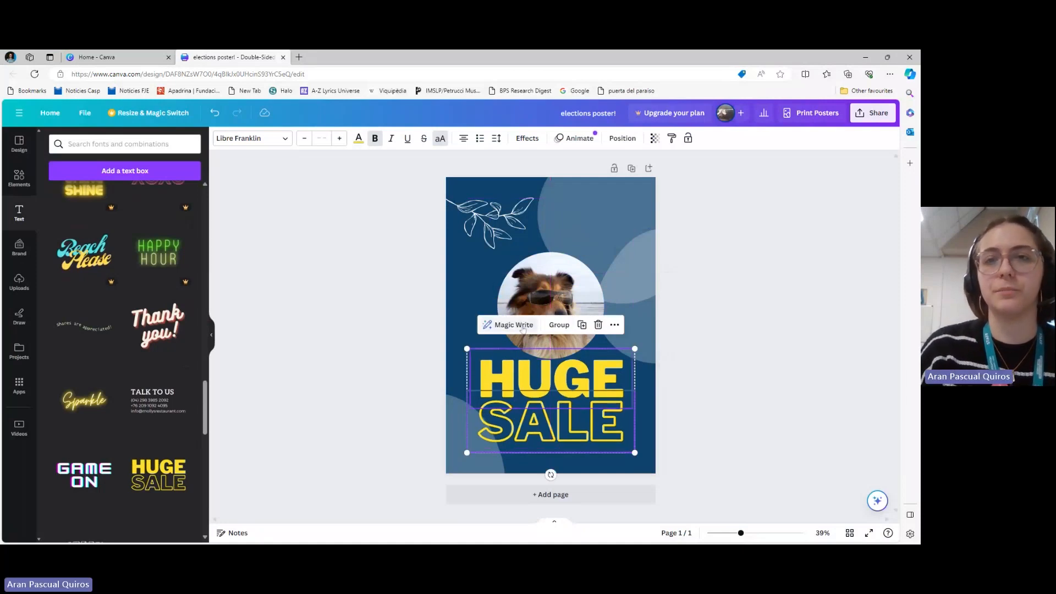
left_click(820, 400)
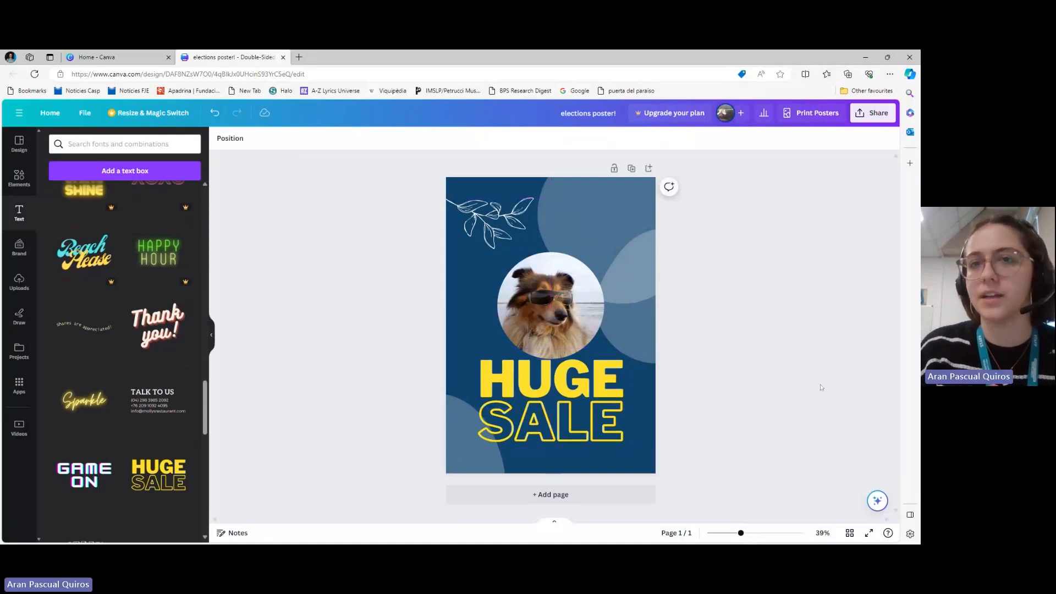
Replace the word "HUGE" with "VOTE"
left_click(585, 384)
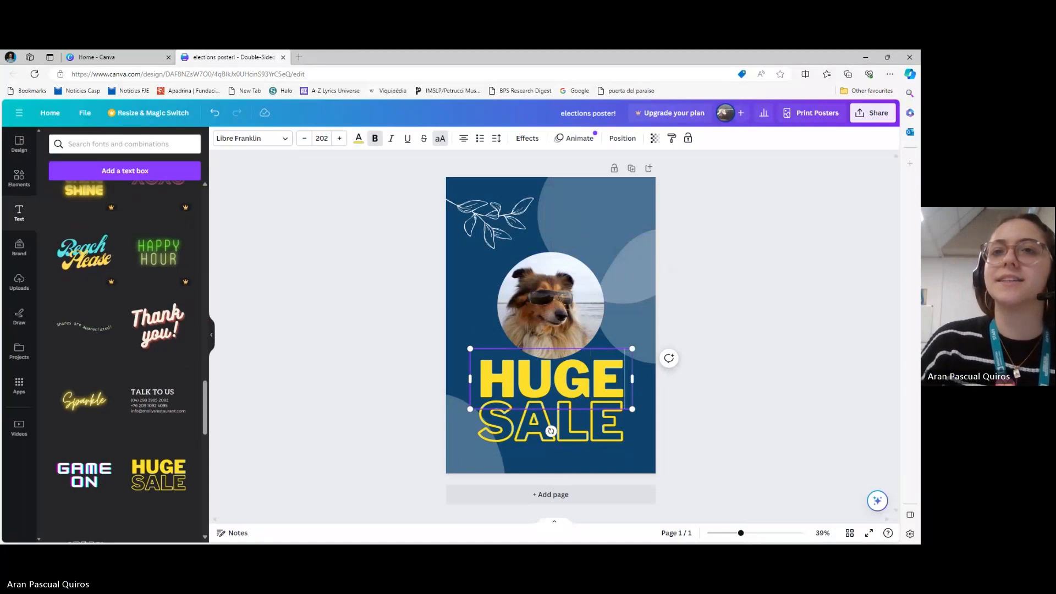
key("shift+Left")
key("shift+Left")
key("shift+Left")
key("shift+Left")
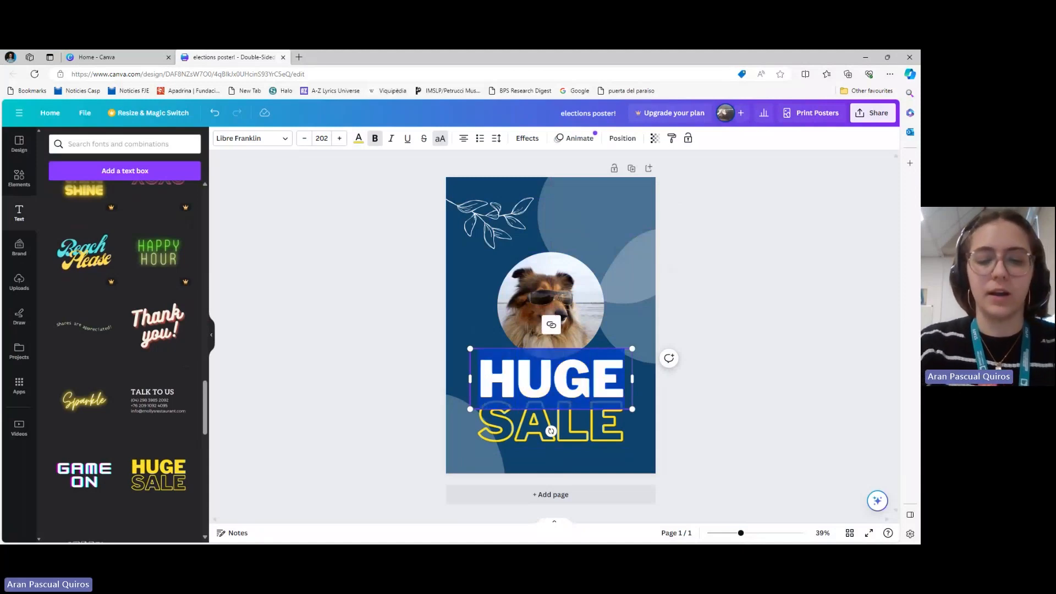
type("VOTE")
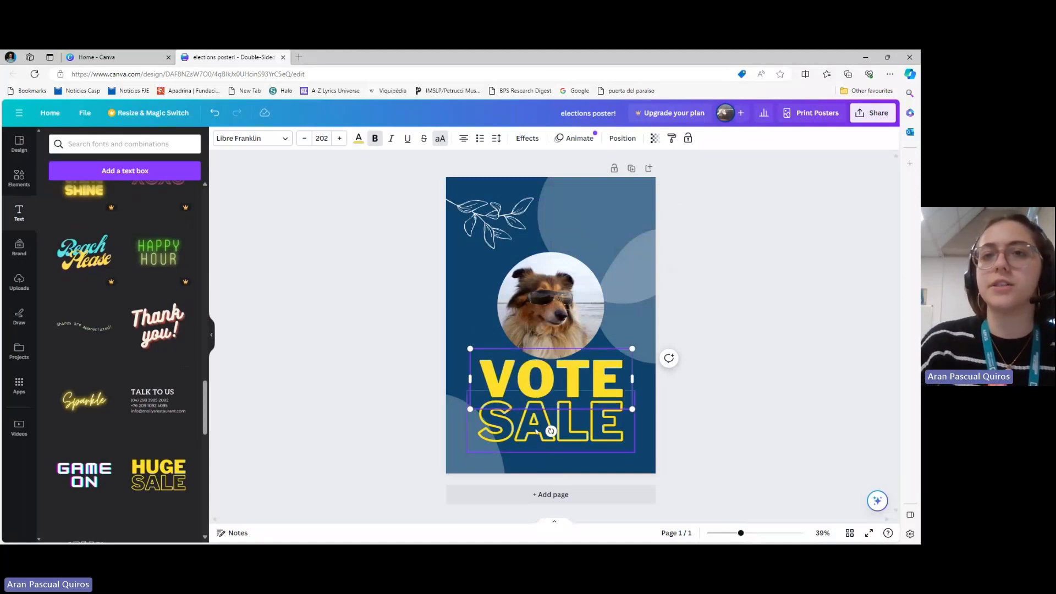
Replace the outlined word "SALE" with "TOBY"
left_click(587, 440)
double_click(588, 440)
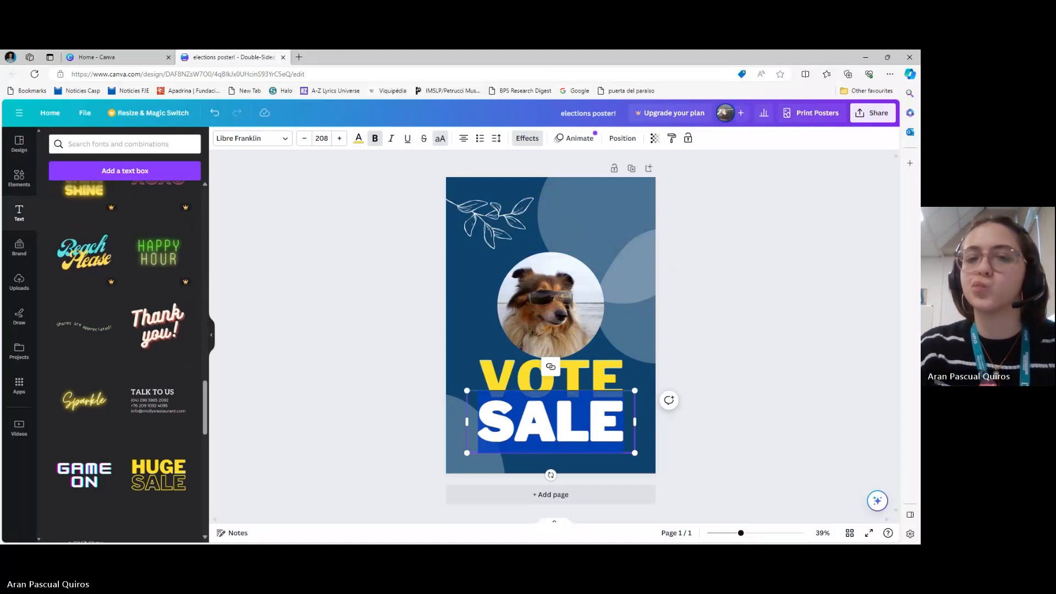
type("TOBY")
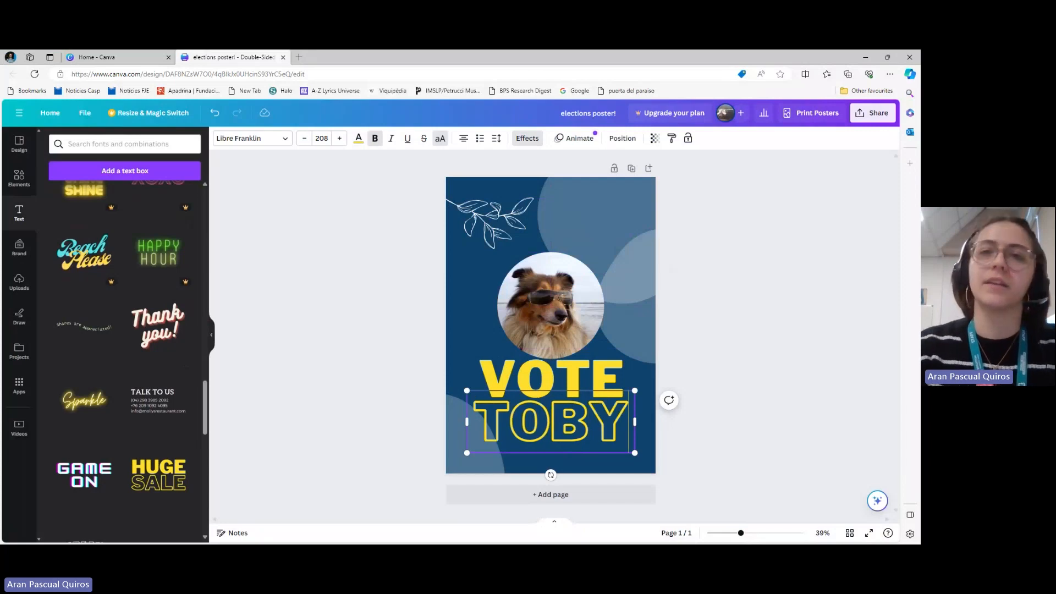
left_click(755, 366)
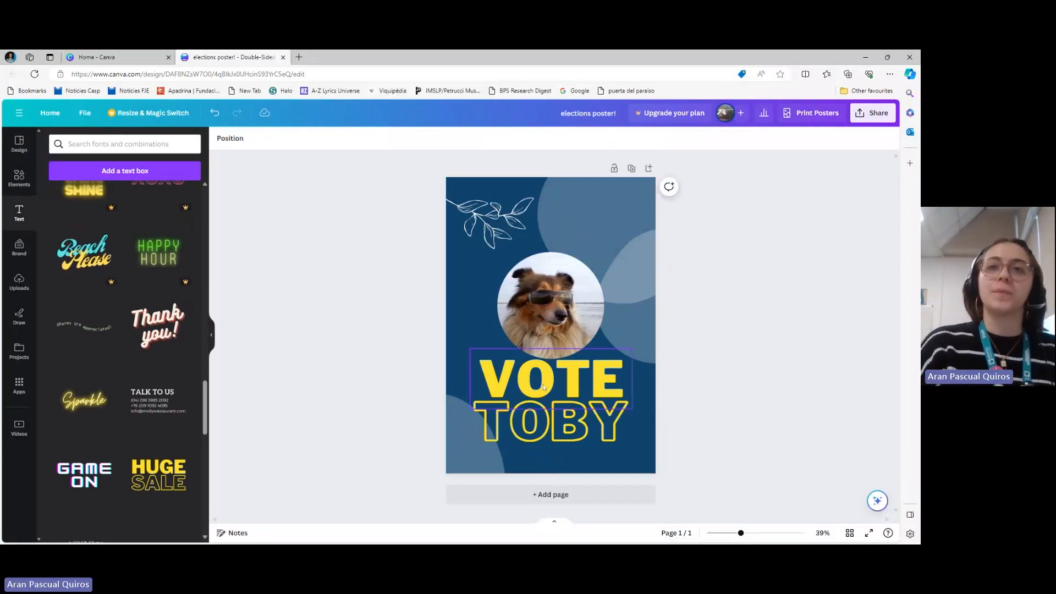
Move the circular dog photo up along the page's vertical centre line, leaving a clear gap above "VOTE"
left_click(565, 306)
left_click_drag(566, 307, 563, 266)
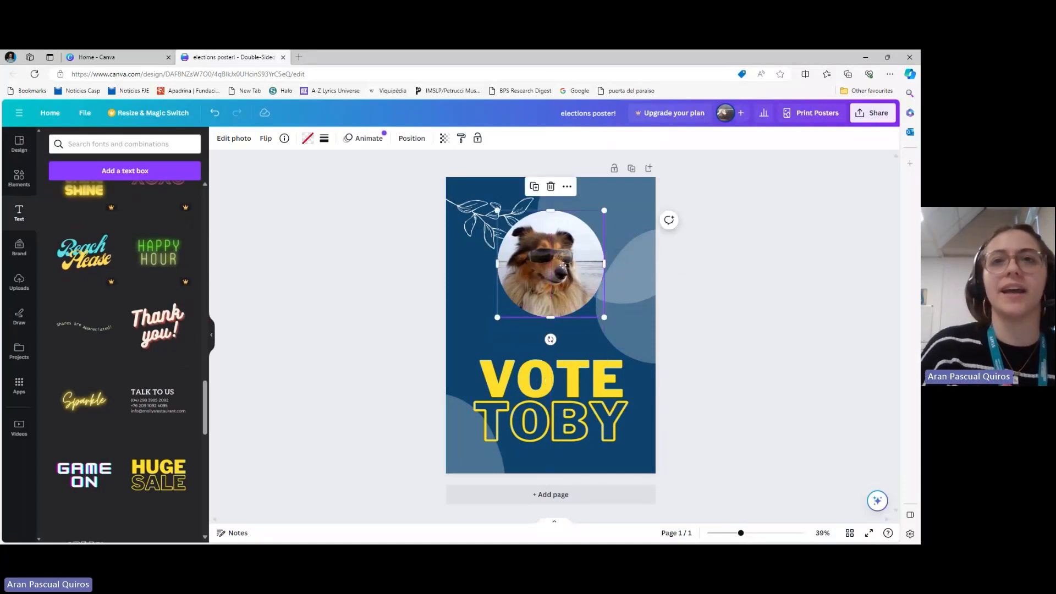
left_click(474, 218)
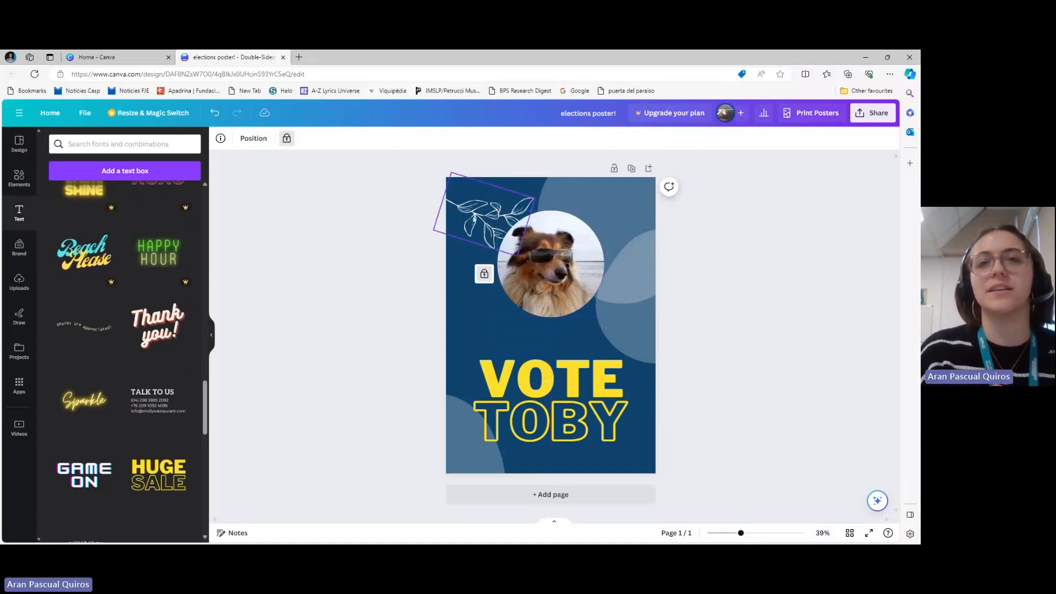
left_click(554, 273)
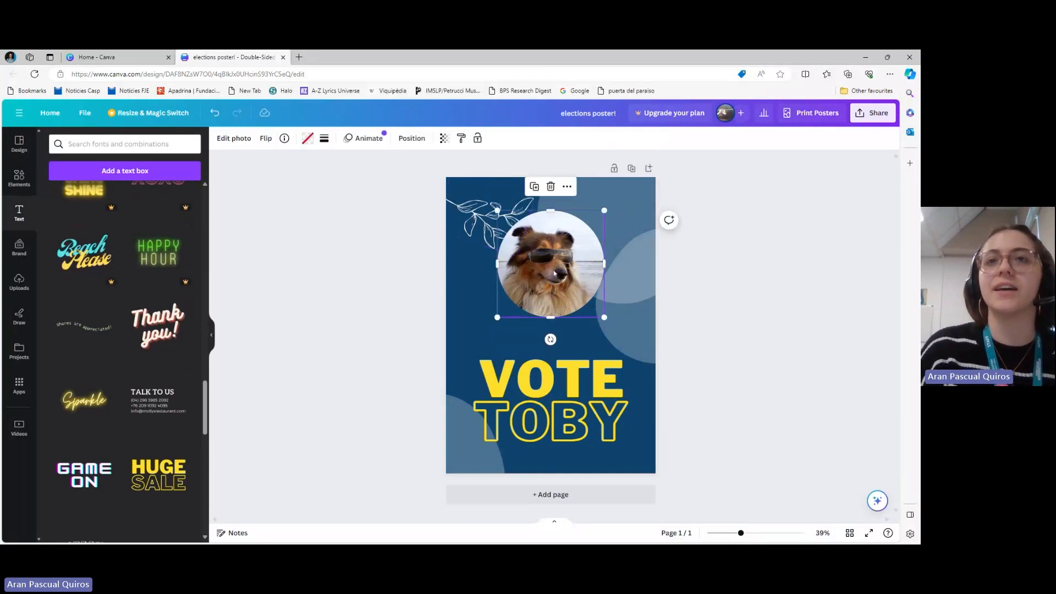
right_click(554, 274)
mouse_move(588, 363)
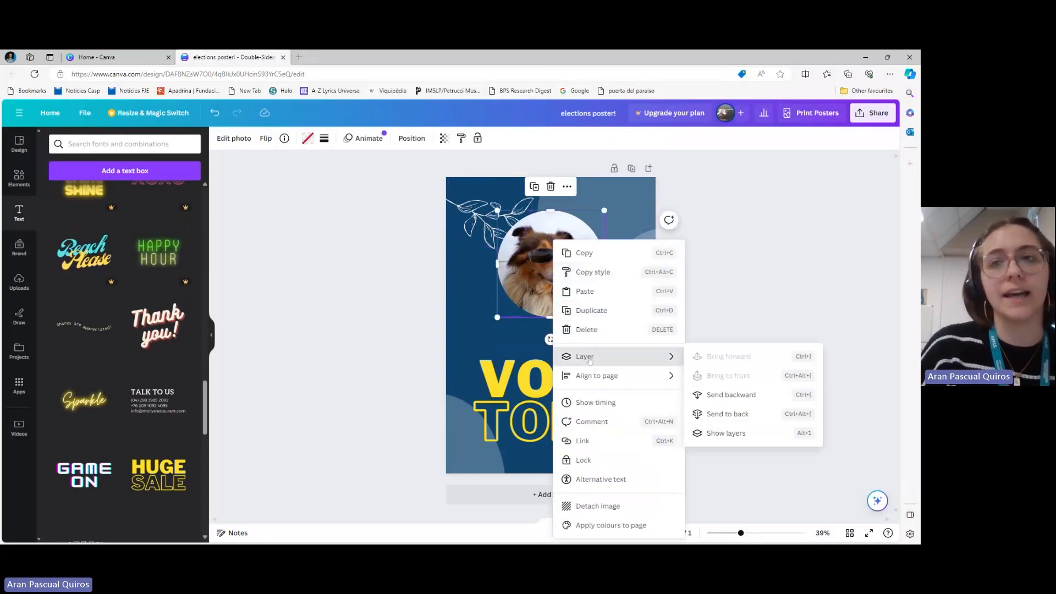
key("Escape")
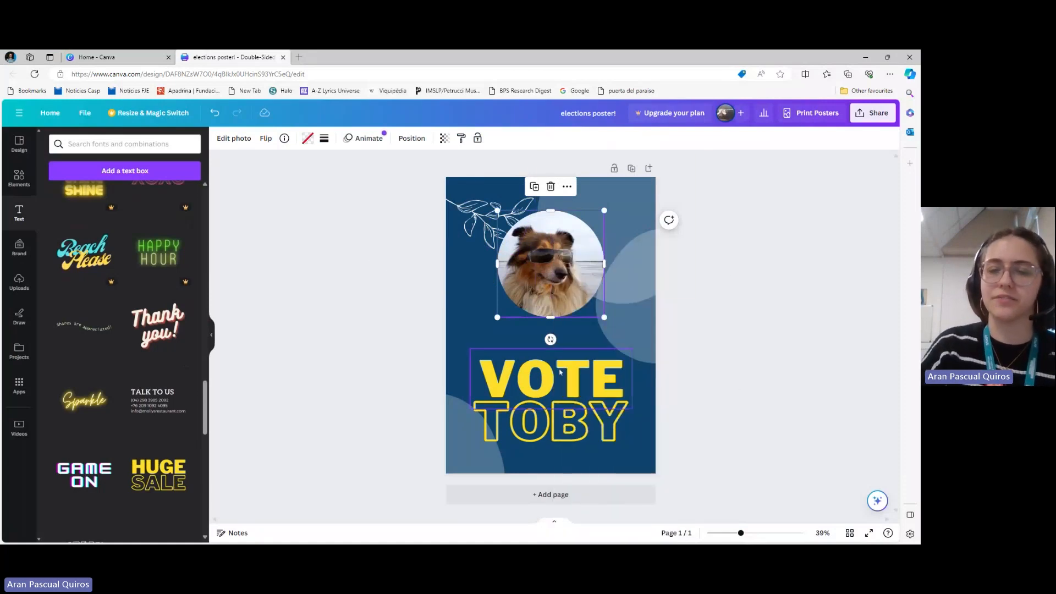
Group the "VOTE" and "TOBY" text boxes together
left_click(551, 397)
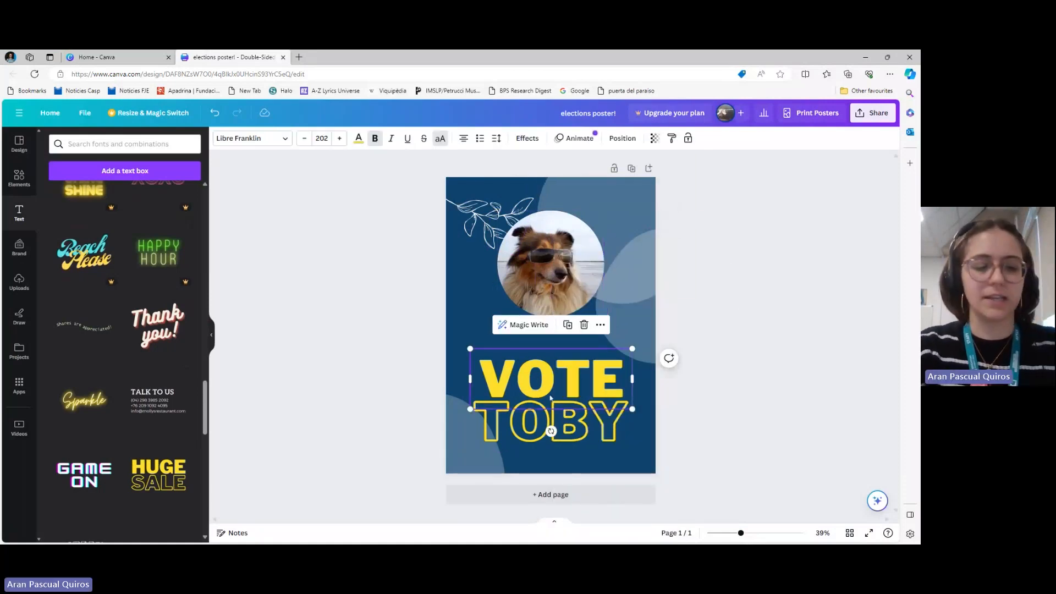
left_click(588, 435, "shift")
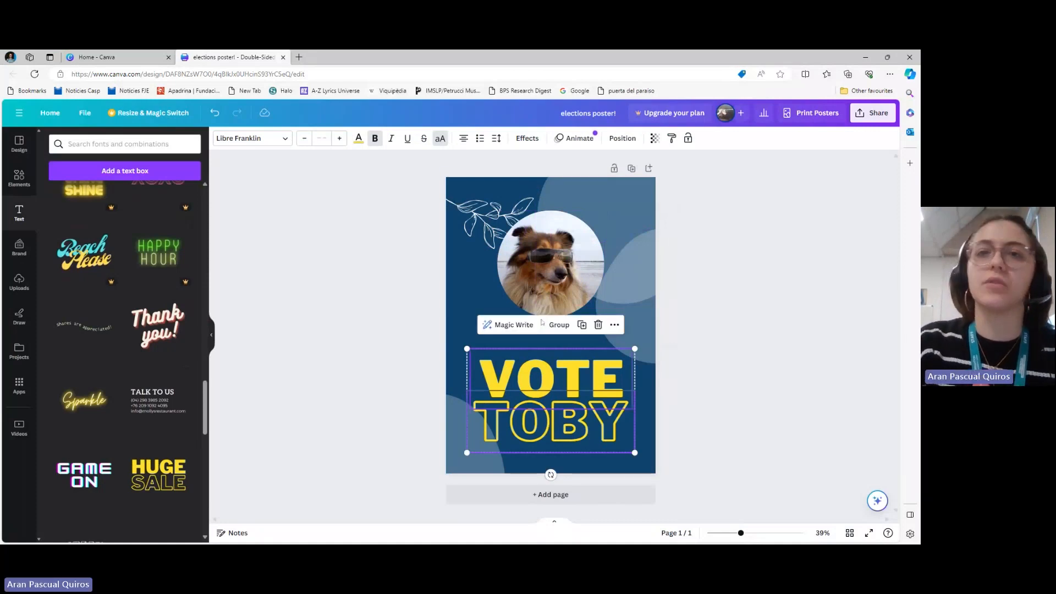
left_click(559, 324)
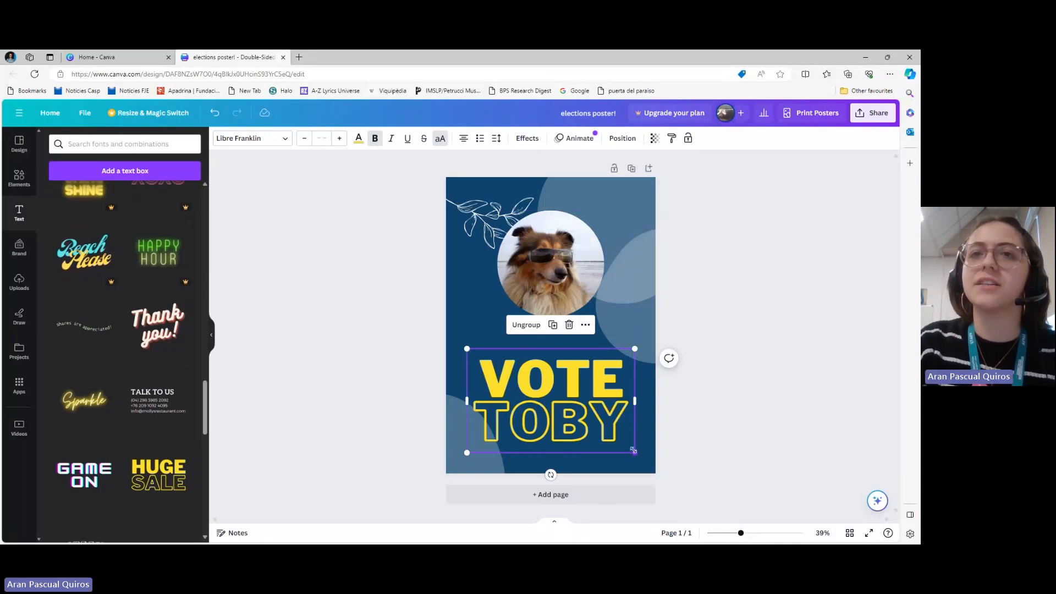
Shrink the grouped text to about size 151 for "VOTE", and centre it just below the dog photo with a box nearly page-wide
left_click_drag(633, 450, 592, 430)
left_click_drag(534, 402, 650, 364)
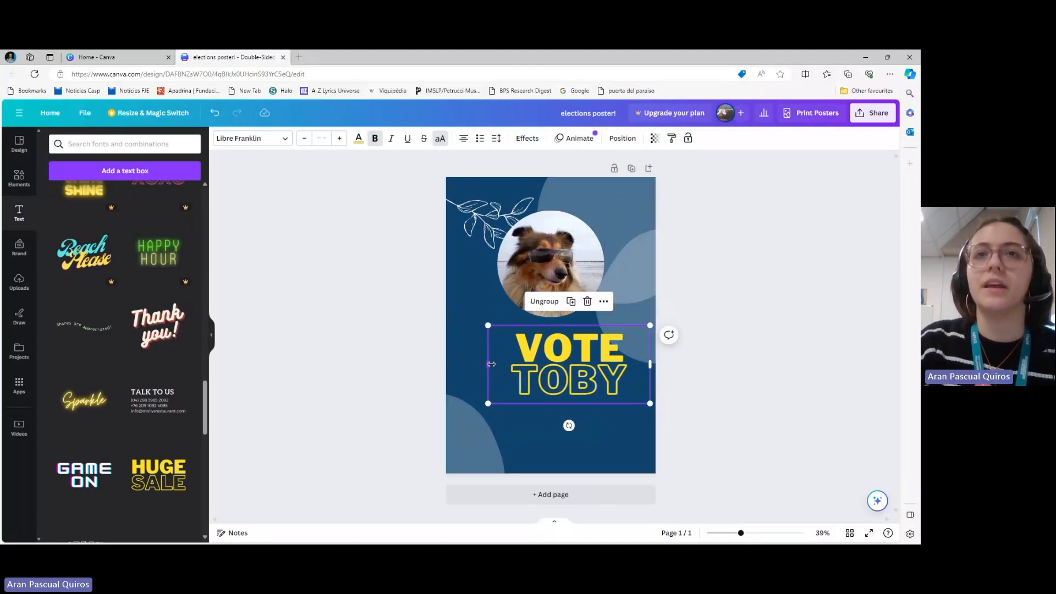
left_click_drag(484, 364, 453, 364)
left_click_drag(565, 379, 563, 377)
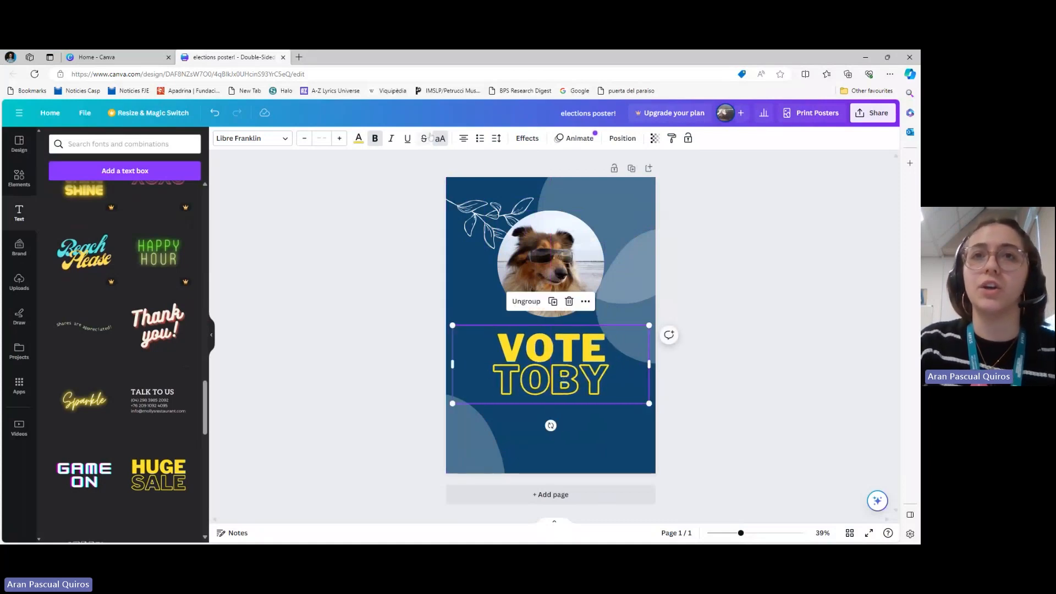
Increase the letter spacing of the grouped "VOTE TOBY" text to about 107
left_click(495, 142)
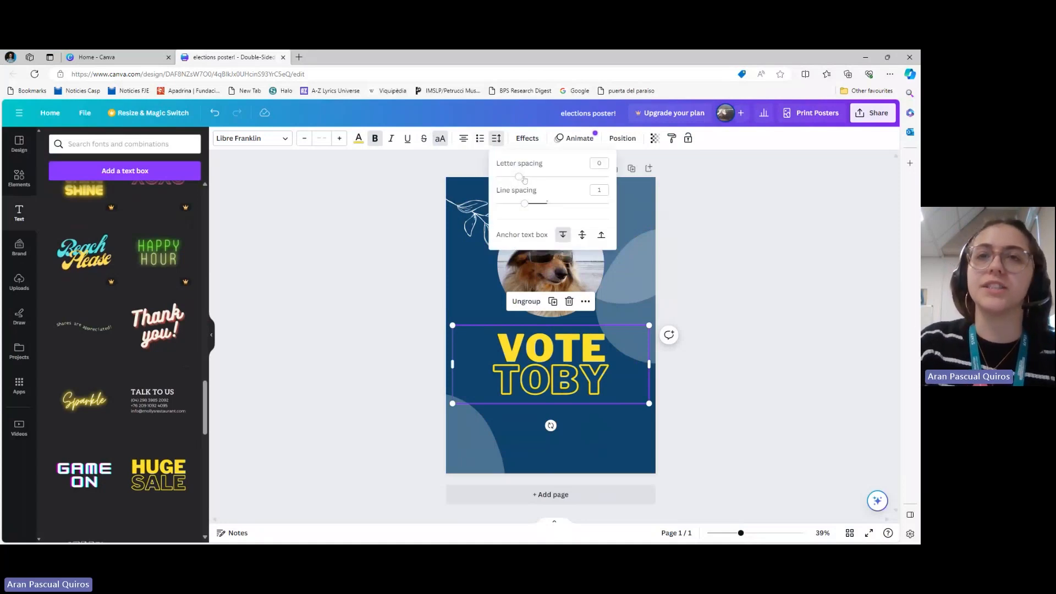
mouse_move(519, 177)
left_mouse_down()
mouse_move(591, 199)
mouse_move(532, 191)
left_mouse_up()
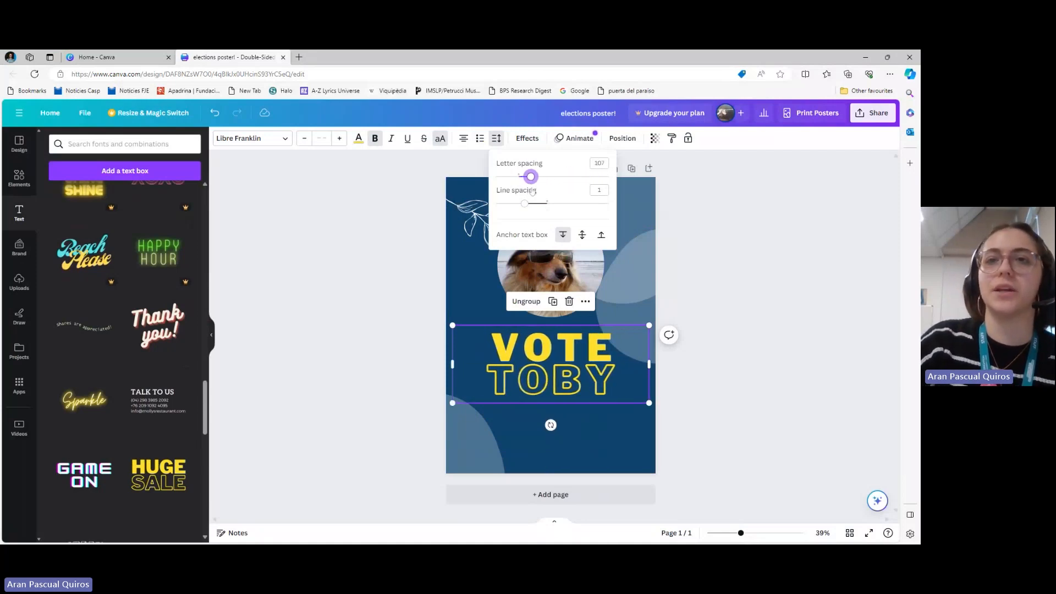
left_click(582, 379)
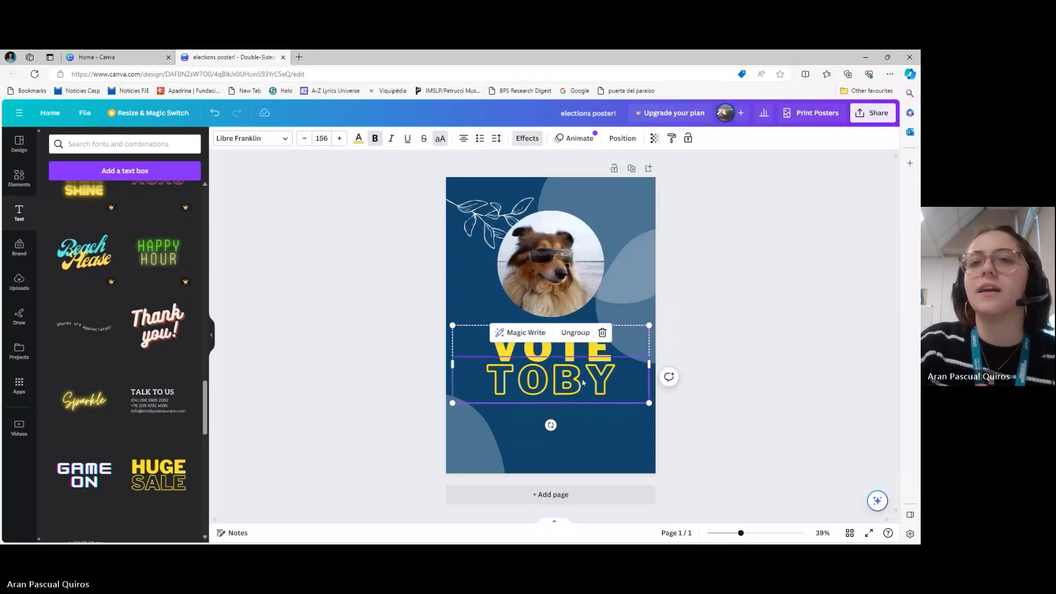
left_click(613, 347)
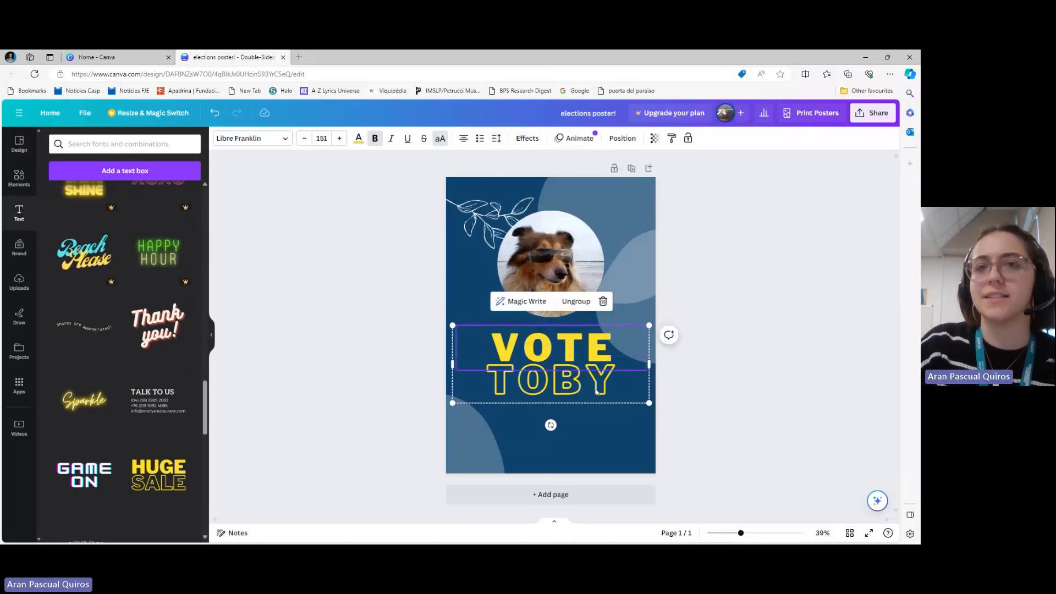
left_click(727, 397)
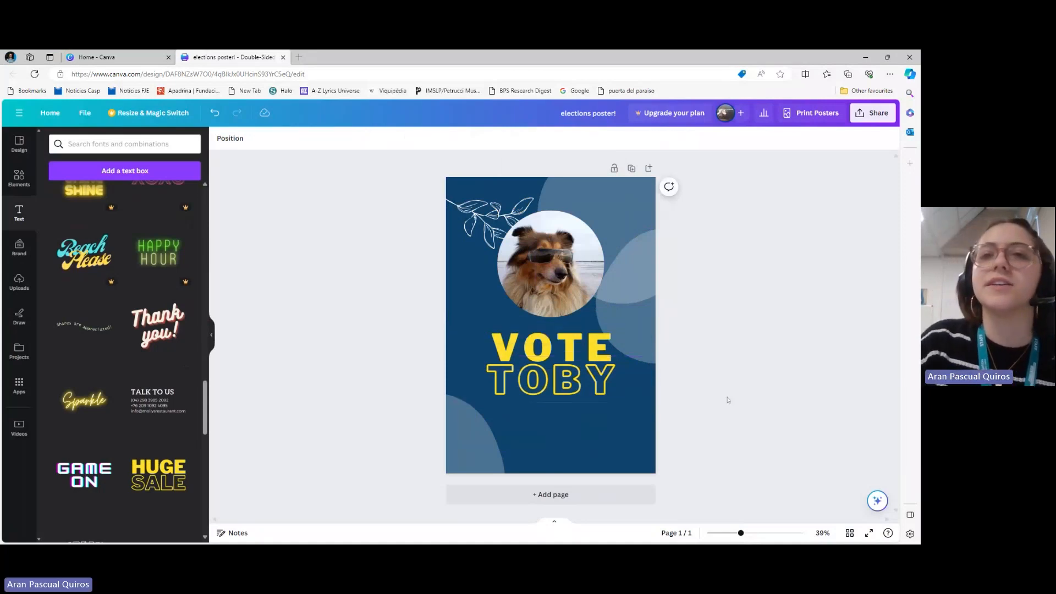
Nudge the "VOTE TOBY" group slightly up towards the dog photo
left_click(572, 366)
left_click_drag(571, 363, 571, 361)
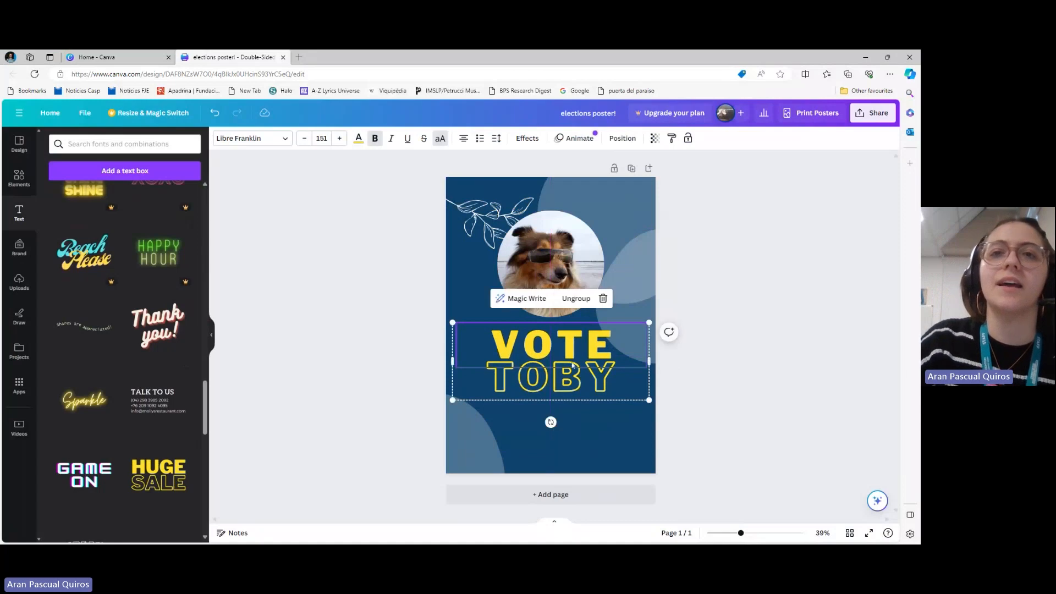
left_click(358, 335)
Add a subheading text box and place it centred just below "TOBY"
scroll(91, 297, "up", 15)
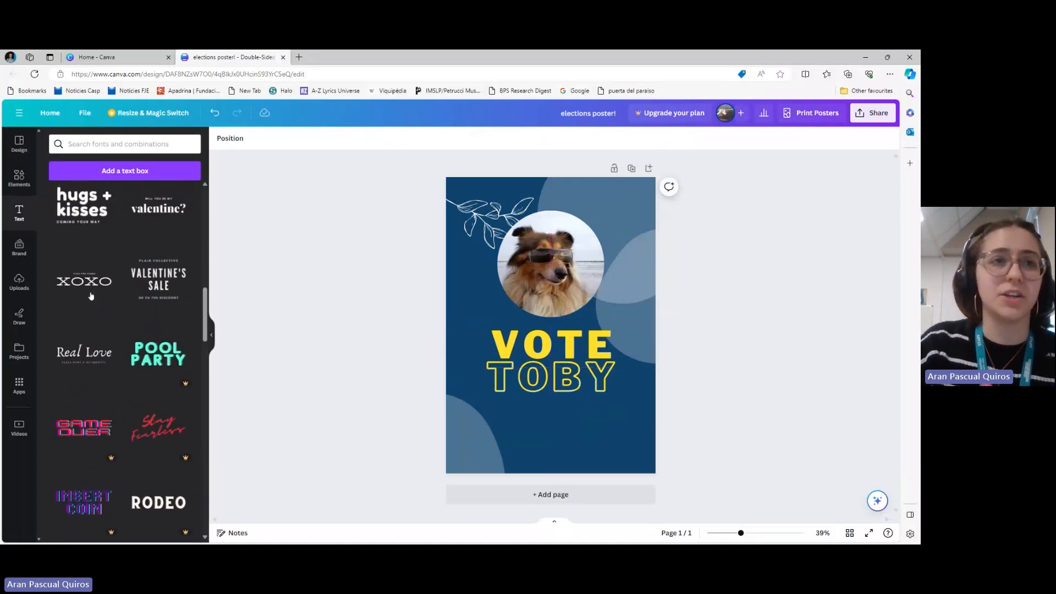
left_click(89, 292)
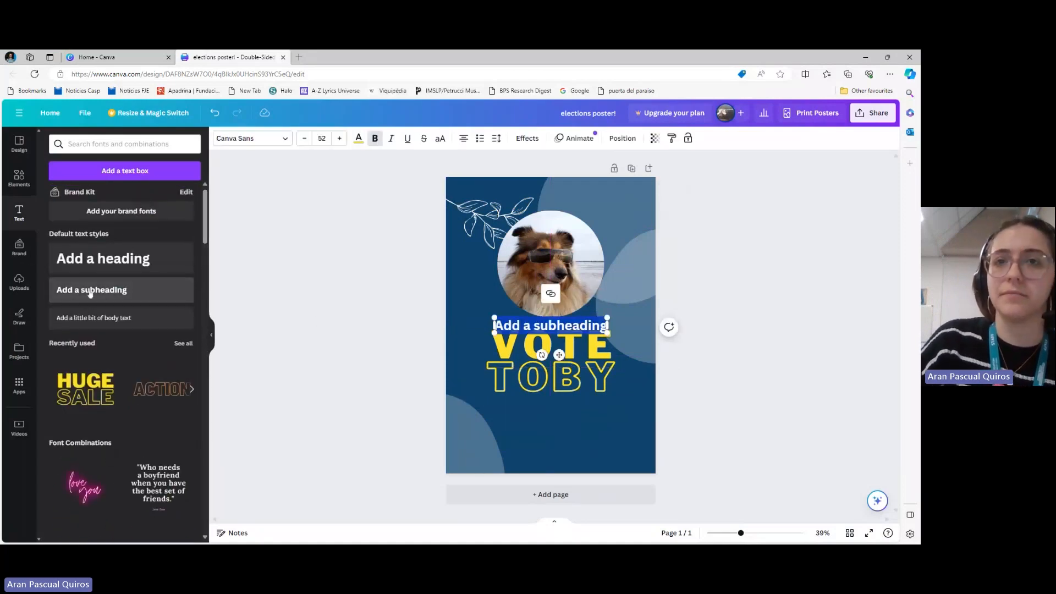
left_click_drag(556, 349, 559, 437)
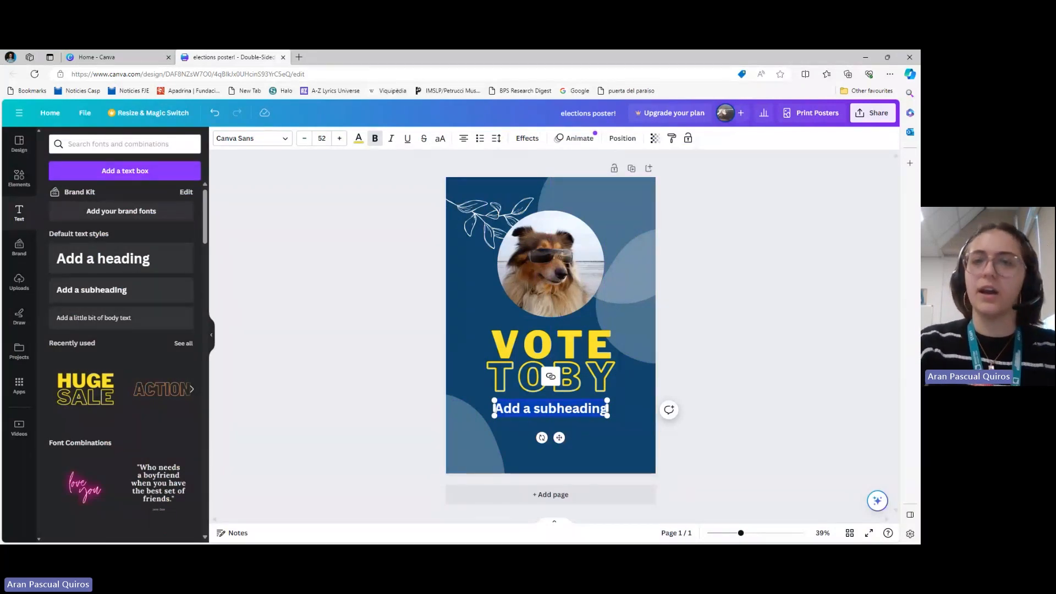
Replace the subheading's placeholder text with "for BSU President"
type("for")
key("BackSpace")
key("BackSpace")
key("BackSpace")
key("BackSpace")
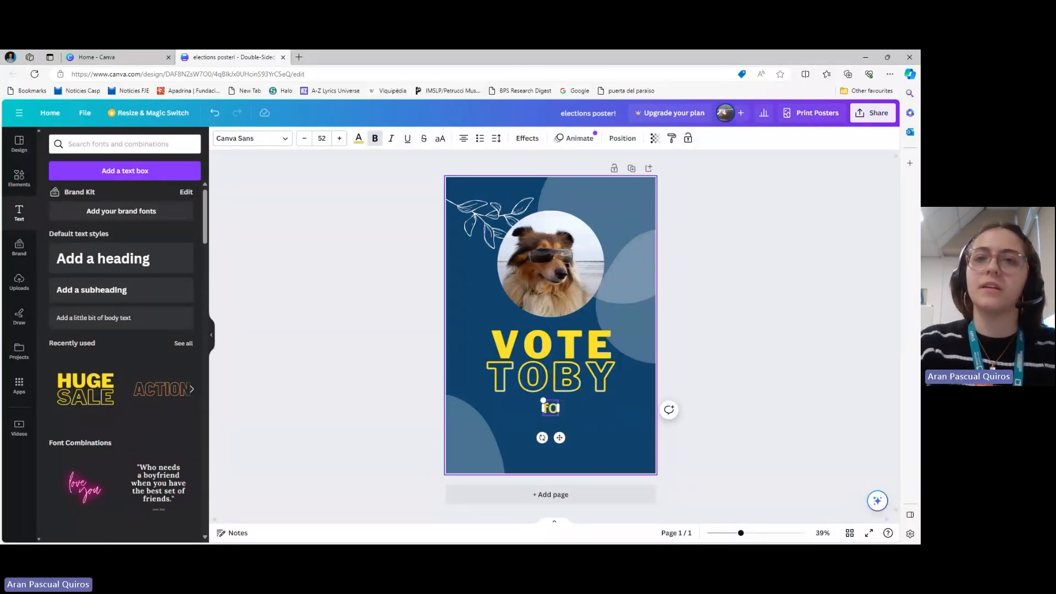
type("for BSU President")
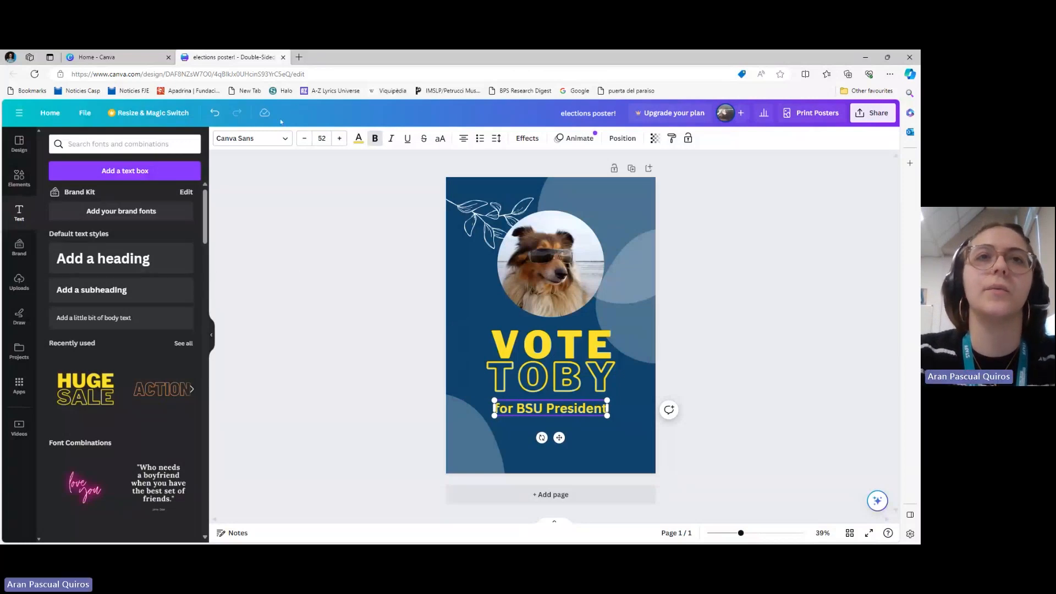
Try the Lovelo font on the "for BSU President" line, and settle on League Spartan
left_click(275, 142)
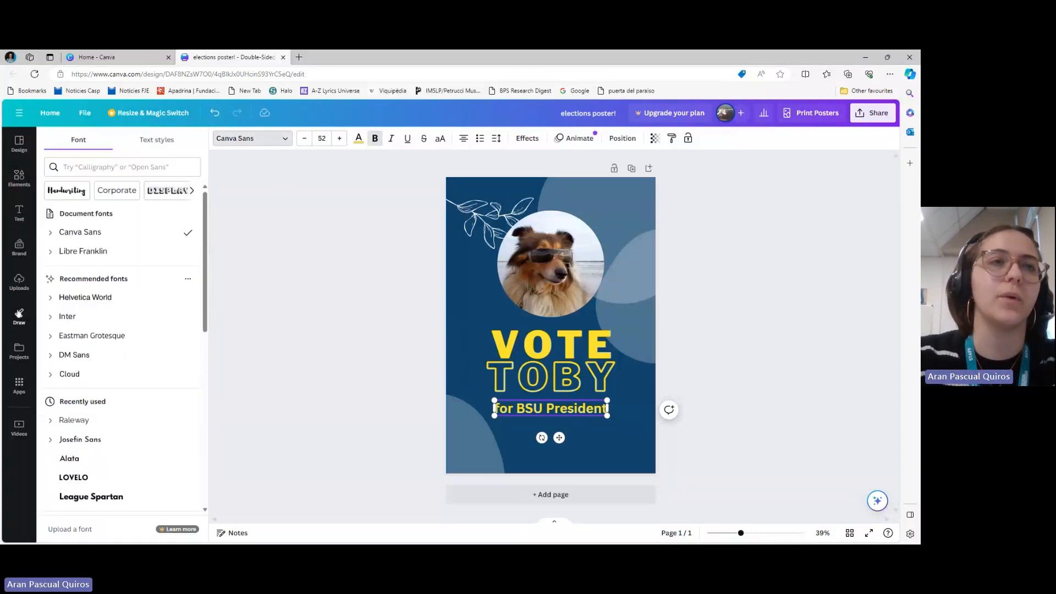
scroll(100, 357, "down", 2)
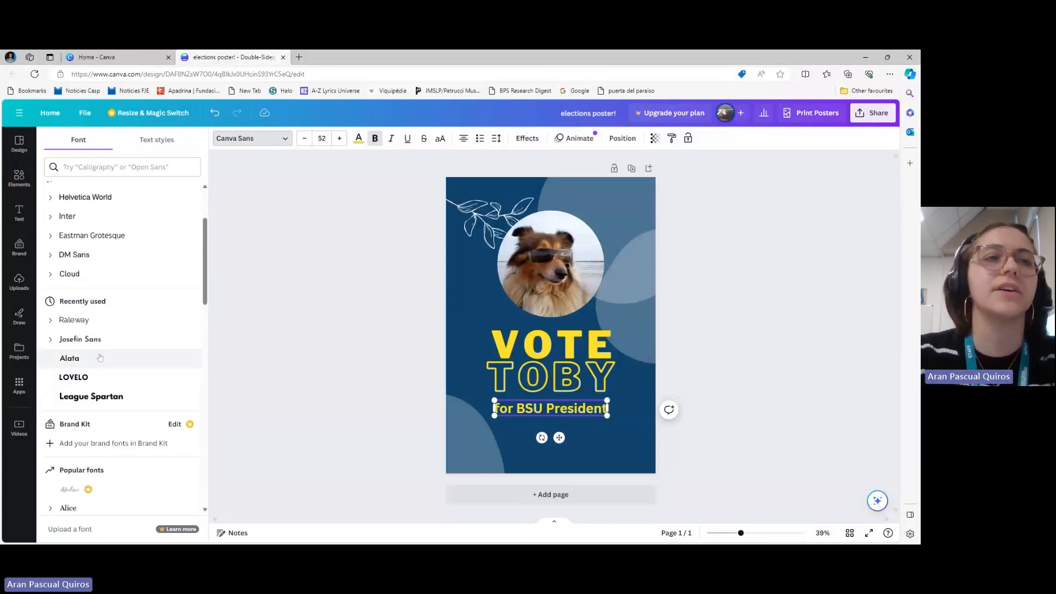
left_click(104, 380)
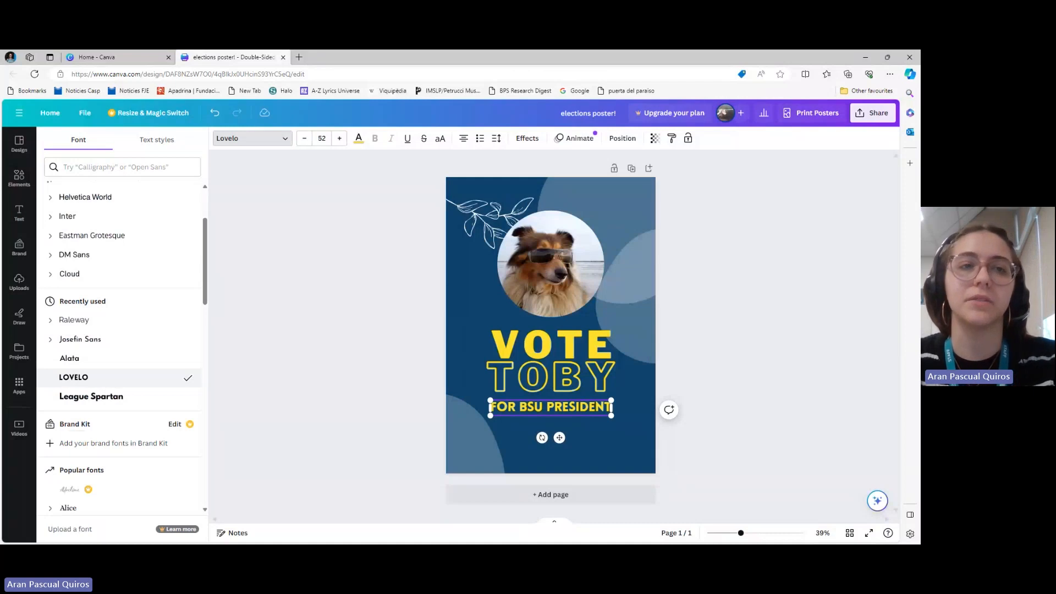
left_click(115, 400)
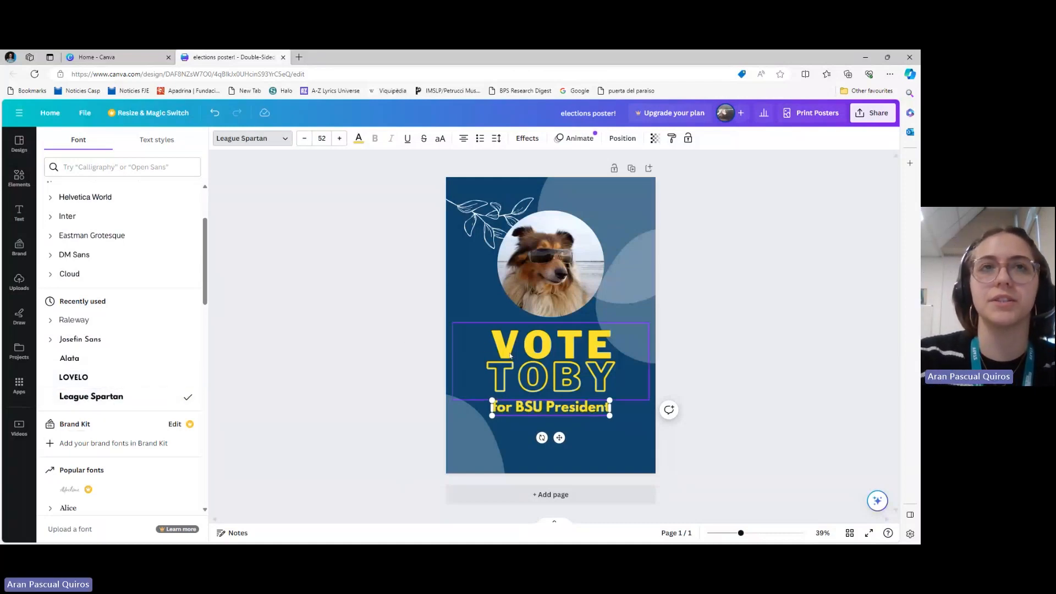
left_click(510, 354)
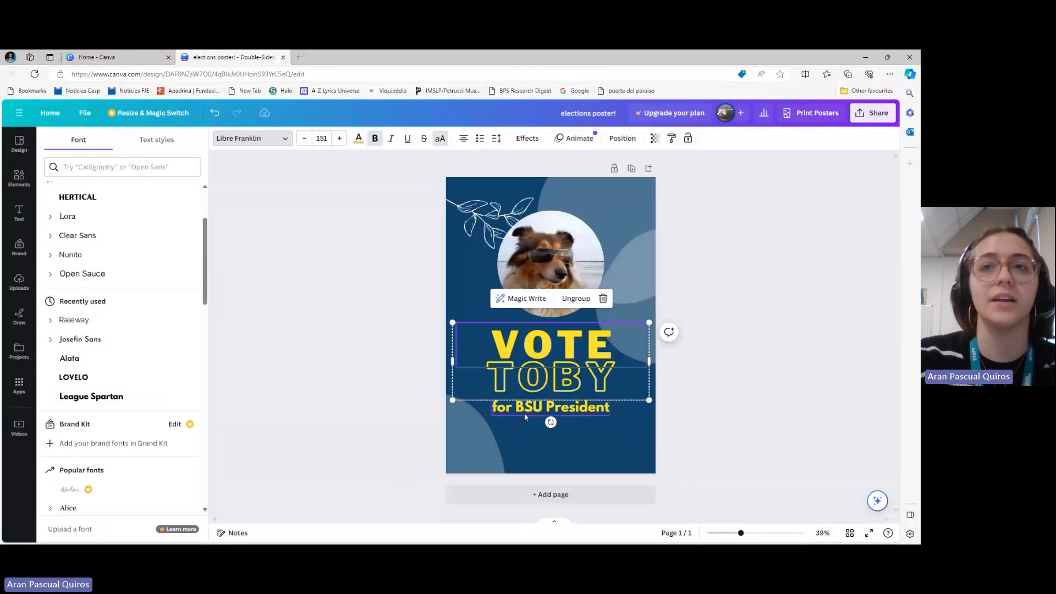
left_click(525, 413)
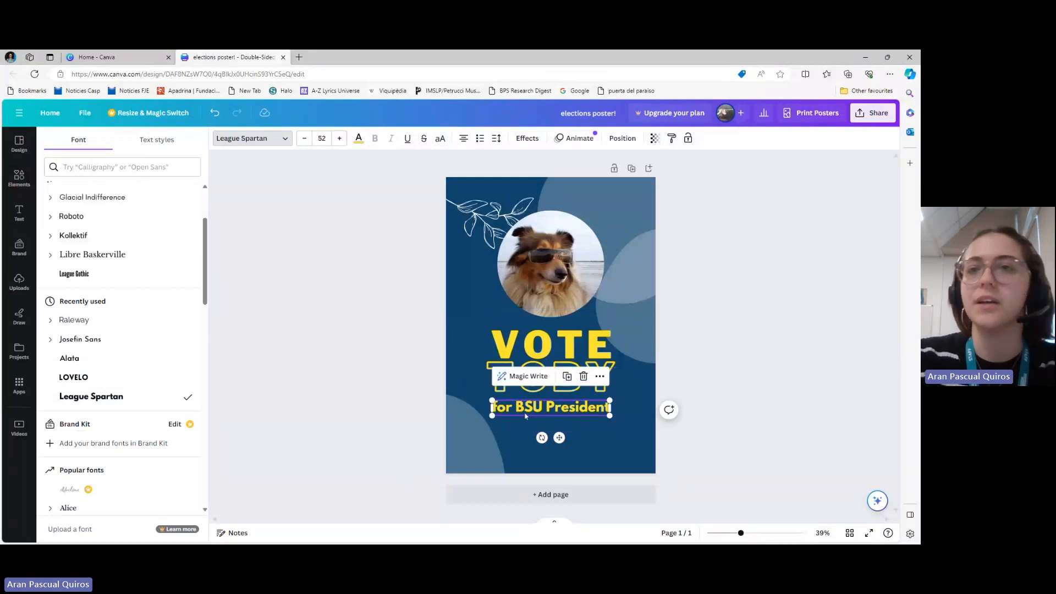
left_click(819, 328)
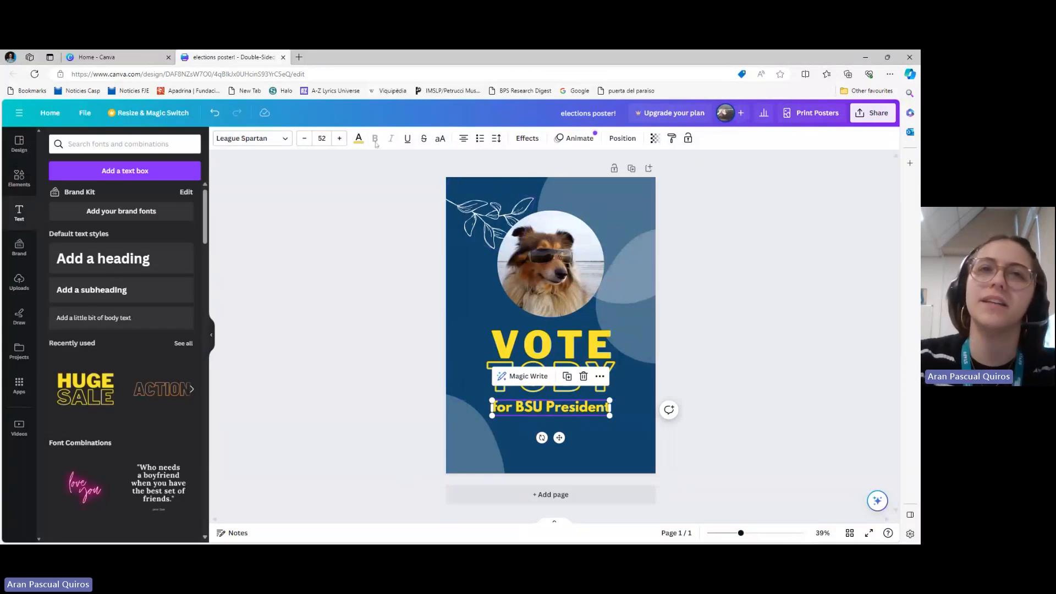
Colour the "for BSU President" text with a custom orange, #FFAA2B
left_click(359, 144)
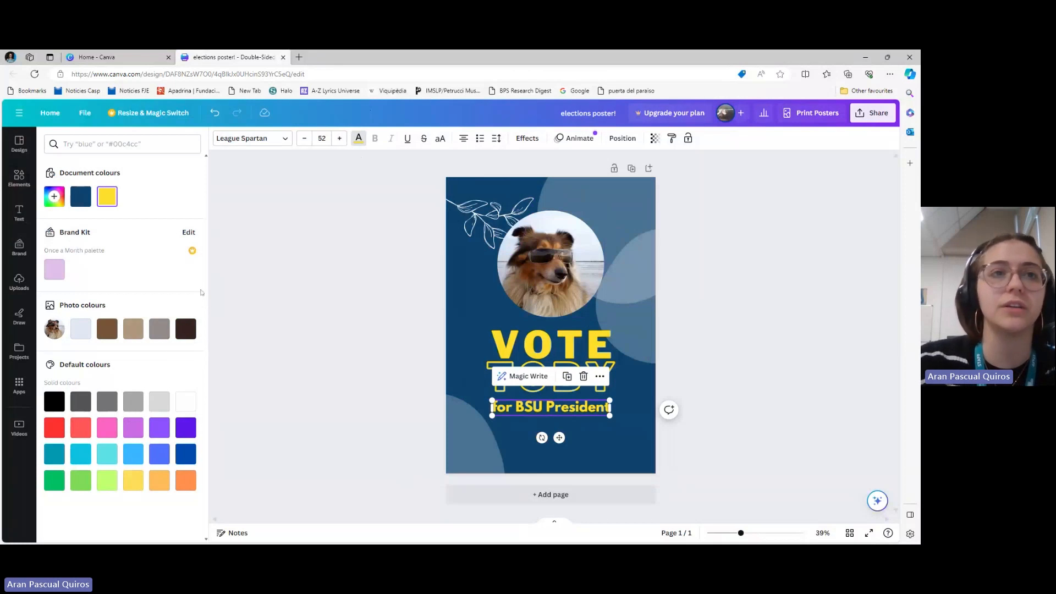
left_click(47, 198)
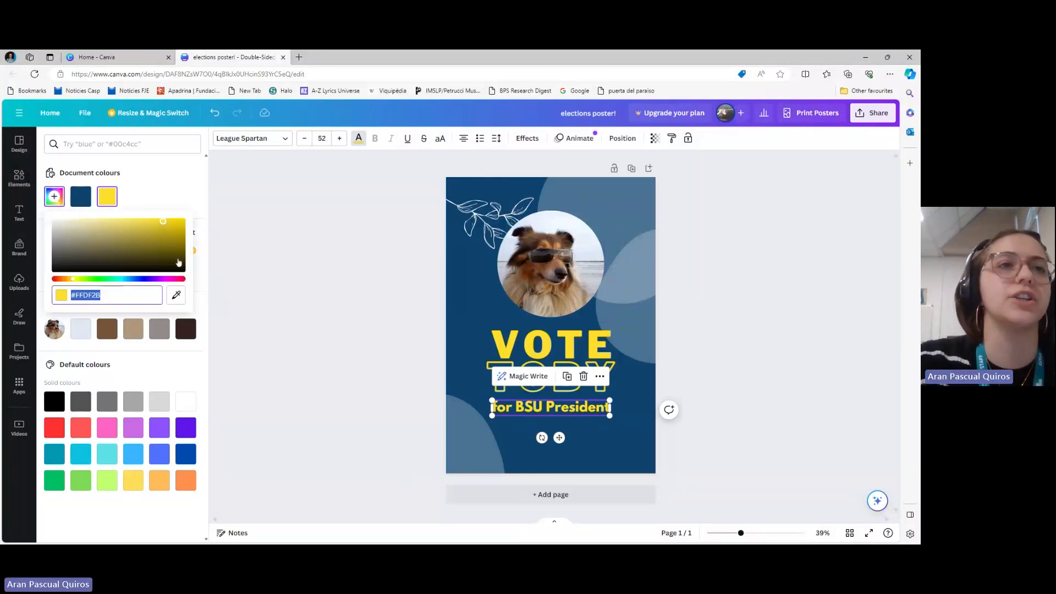
left_click(76, 282)
left_click_drag(76, 283, 68, 283)
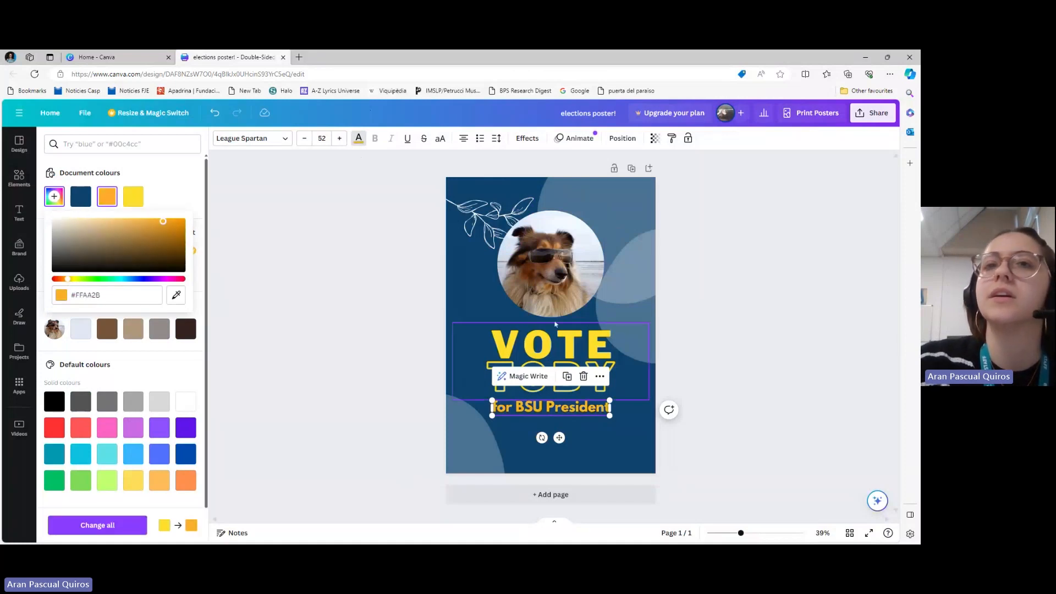
left_click(534, 355)
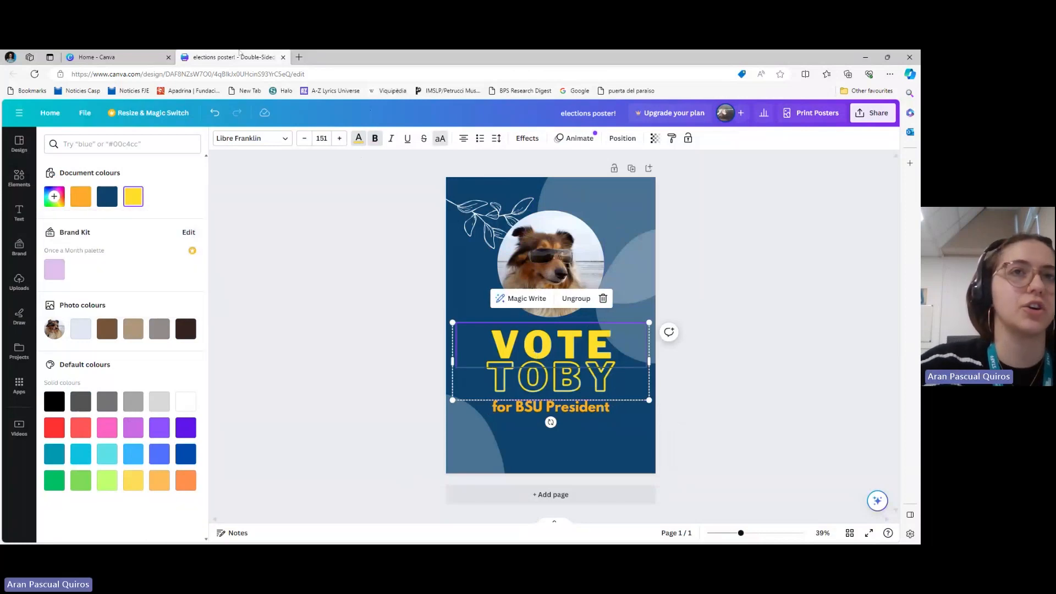
Recolour both title words, "VOTE" and "TOBY", with the document orange used for the "for BSU President" line
left_click(77, 201)
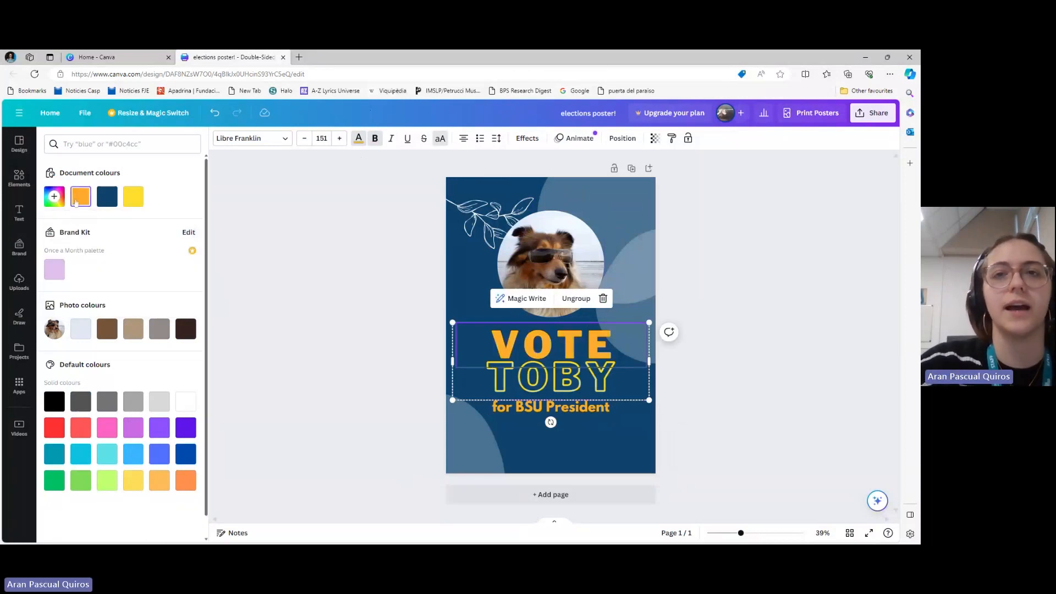
left_click(582, 383)
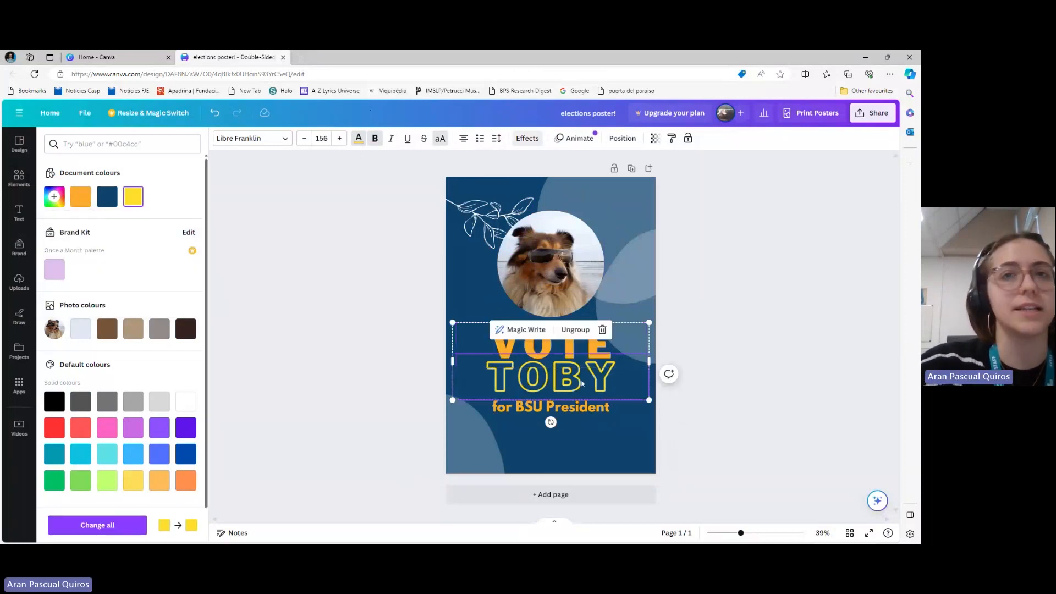
left_click(78, 202)
left_click(357, 326)
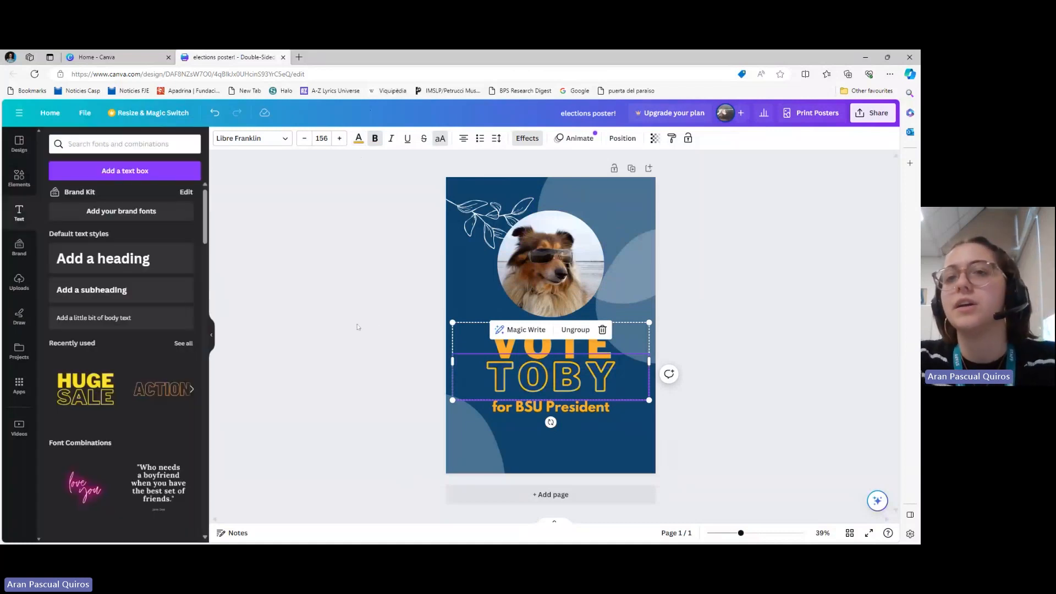
left_click(358, 327)
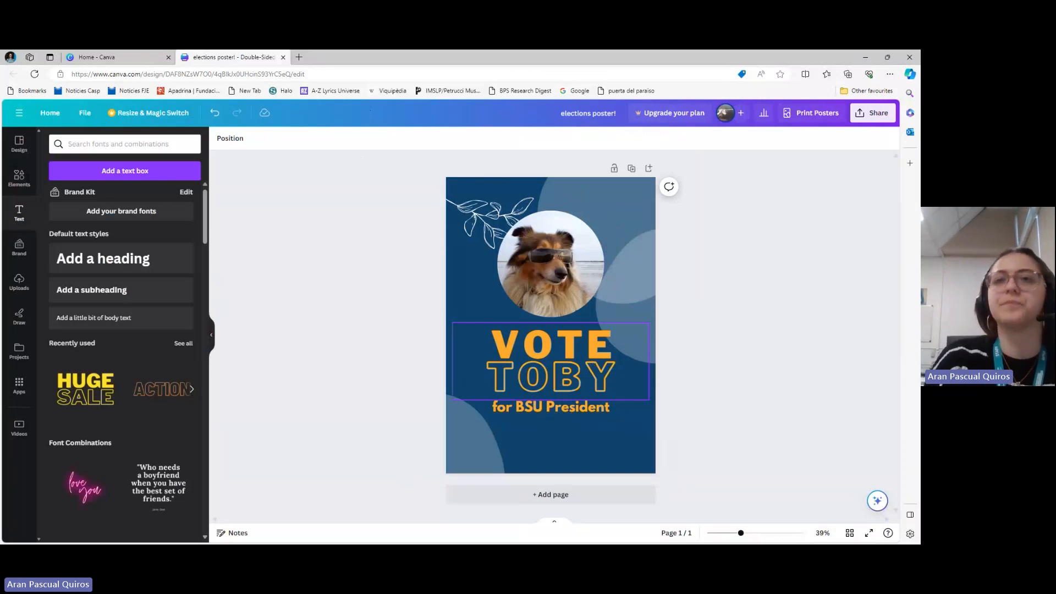
Apply the Neon text effect to "VOTE" with its intensity set to 100
left_click(592, 362)
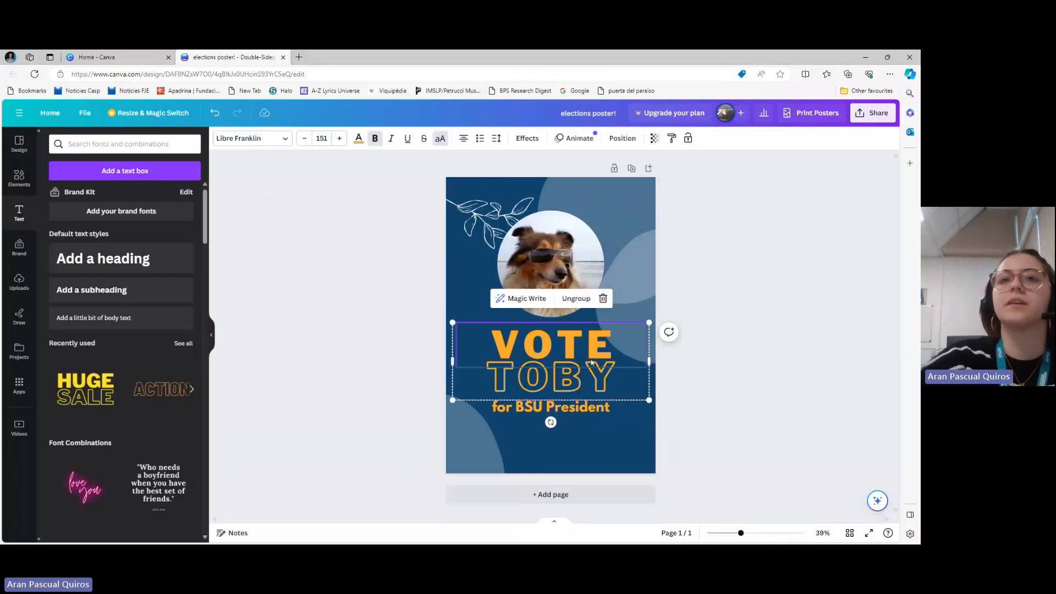
left_click(525, 139)
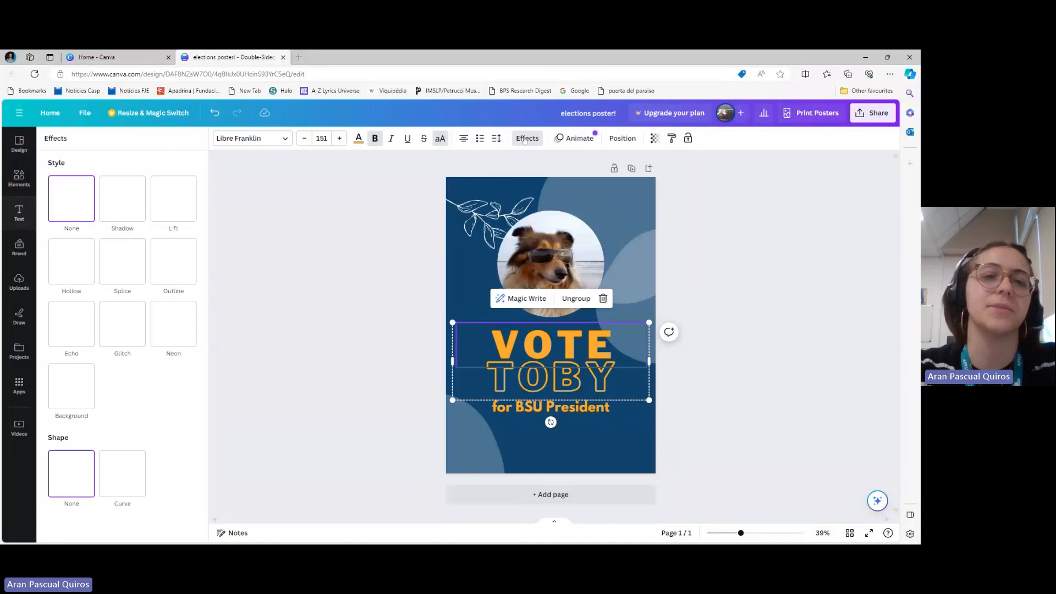
left_click(170, 328)
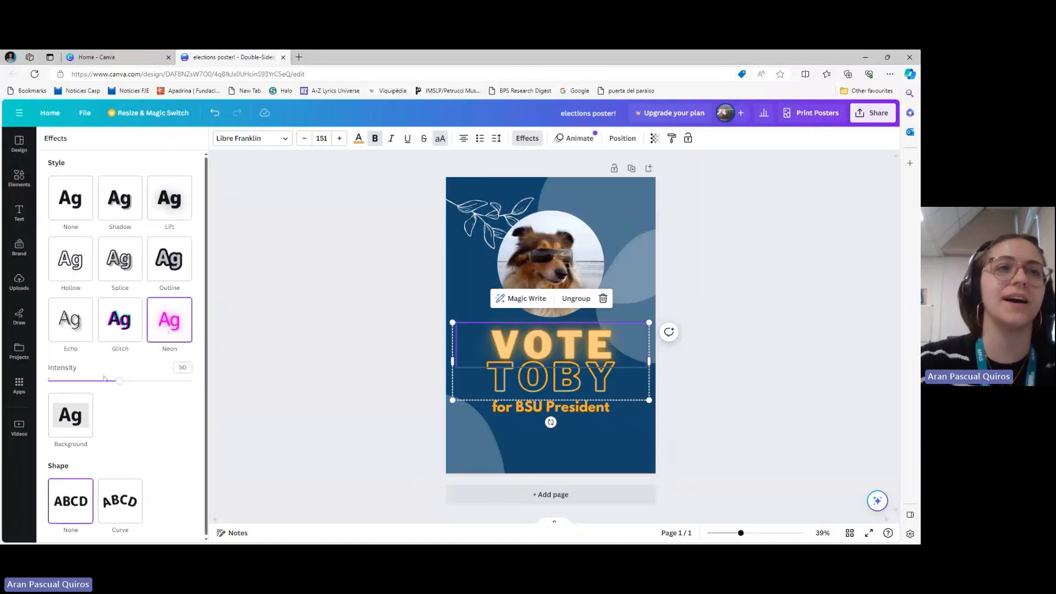
left_click_drag(119, 381, 196, 380)
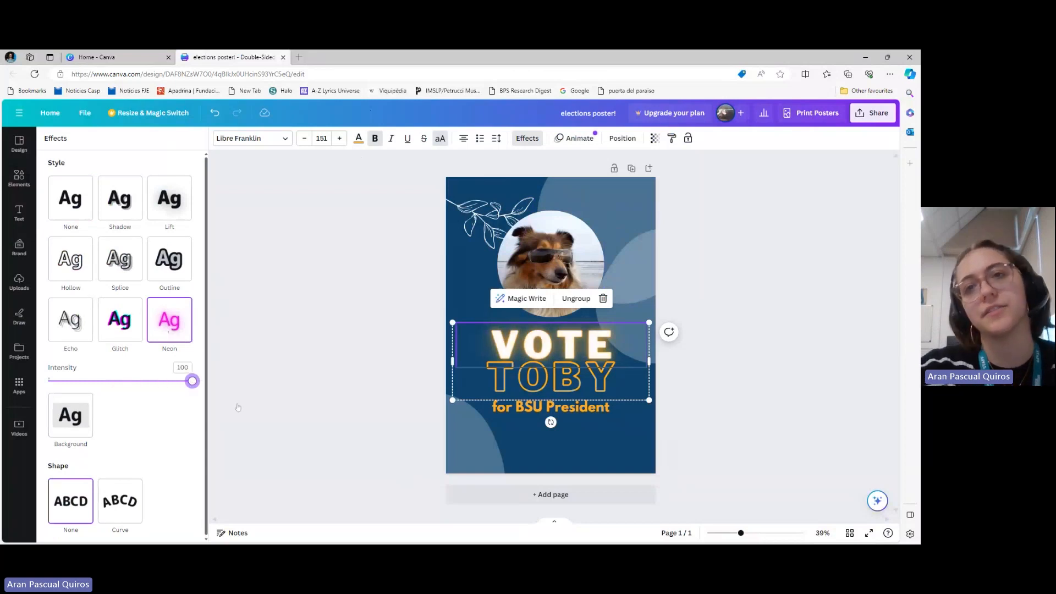
mouse_move(192, 380)
left_mouse_down()
mouse_move(101, 380)
mouse_move(192, 381)
left_mouse_up()
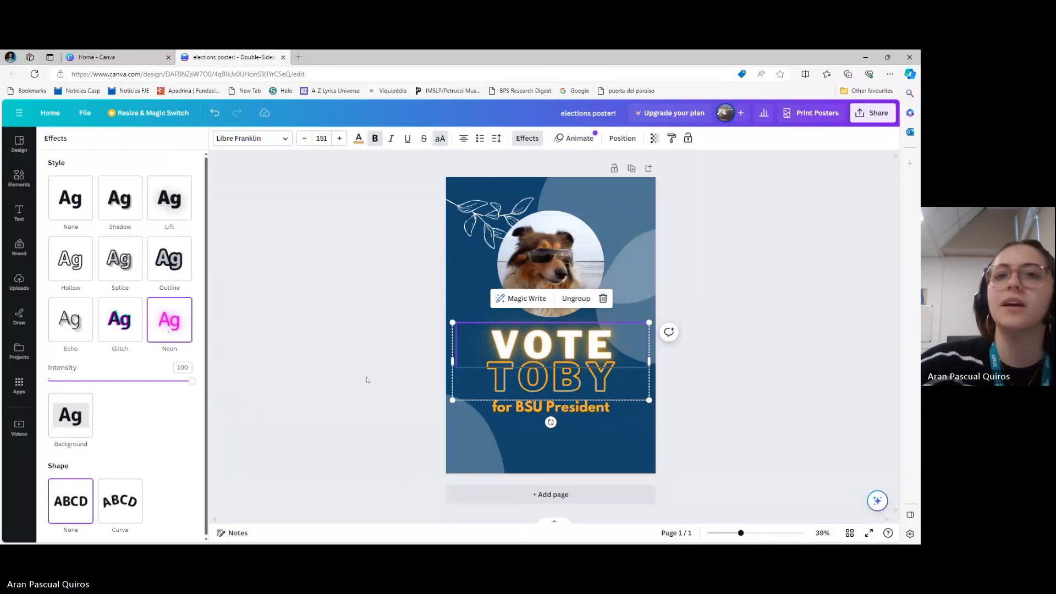
Try the Glitch effect on the "for BSU President" line, and settle on the Outline effect with a thickness of 74
left_click(550, 407)
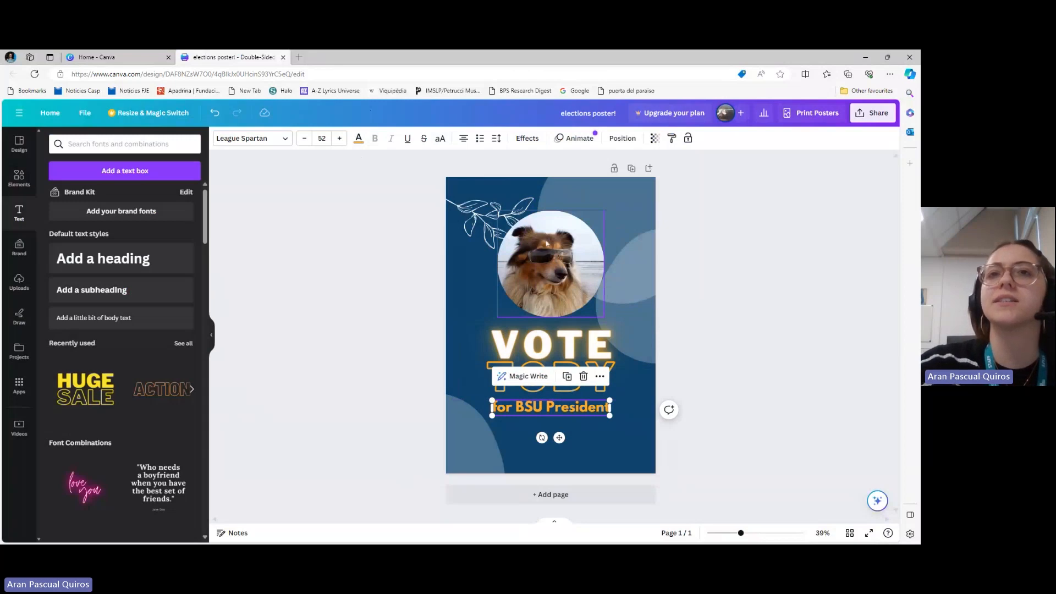
left_click(527, 138)
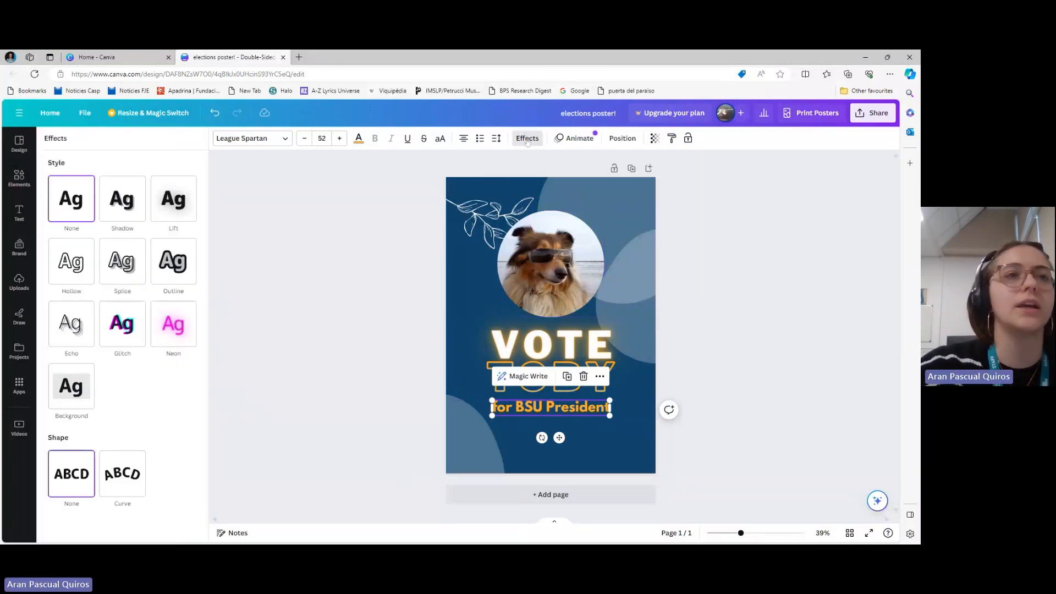
left_click(127, 334)
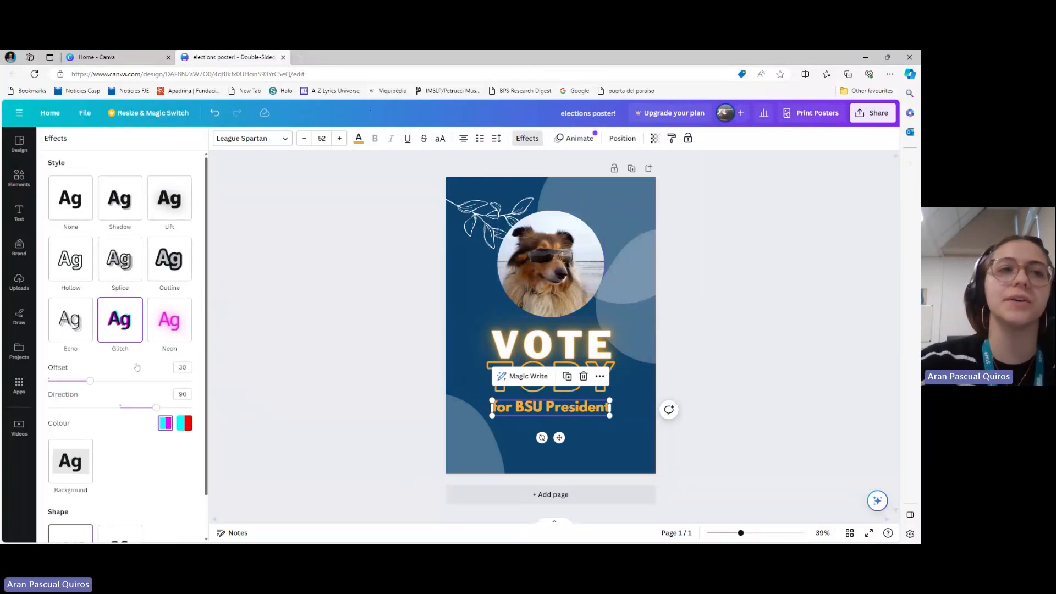
mouse_move(91, 382)
left_mouse_down()
mouse_move(192, 380)
mouse_move(109, 381)
left_mouse_up()
left_click_drag(156, 407, 117, 407)
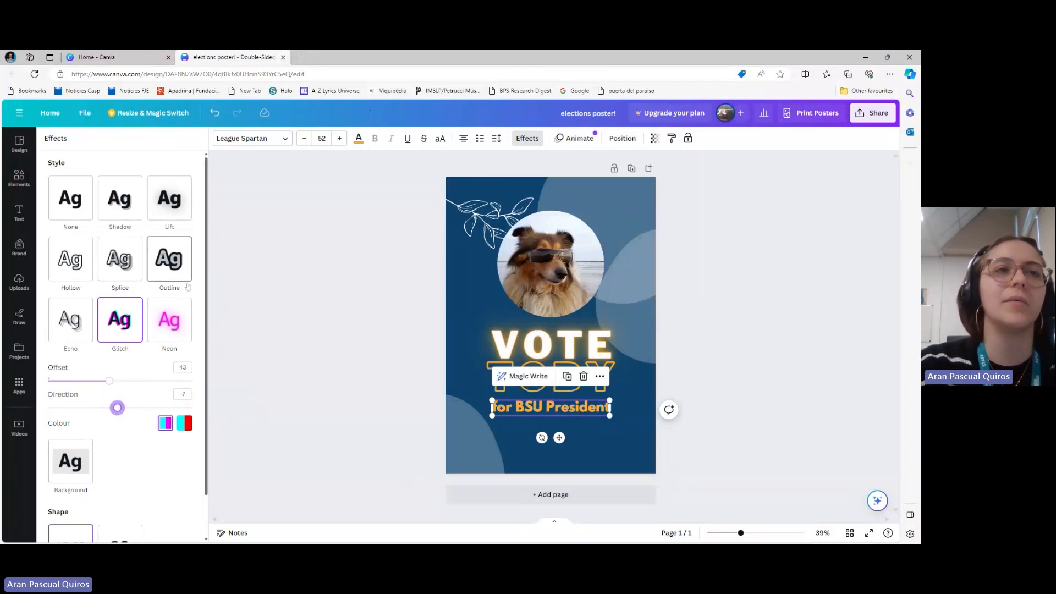
left_click(166, 268)
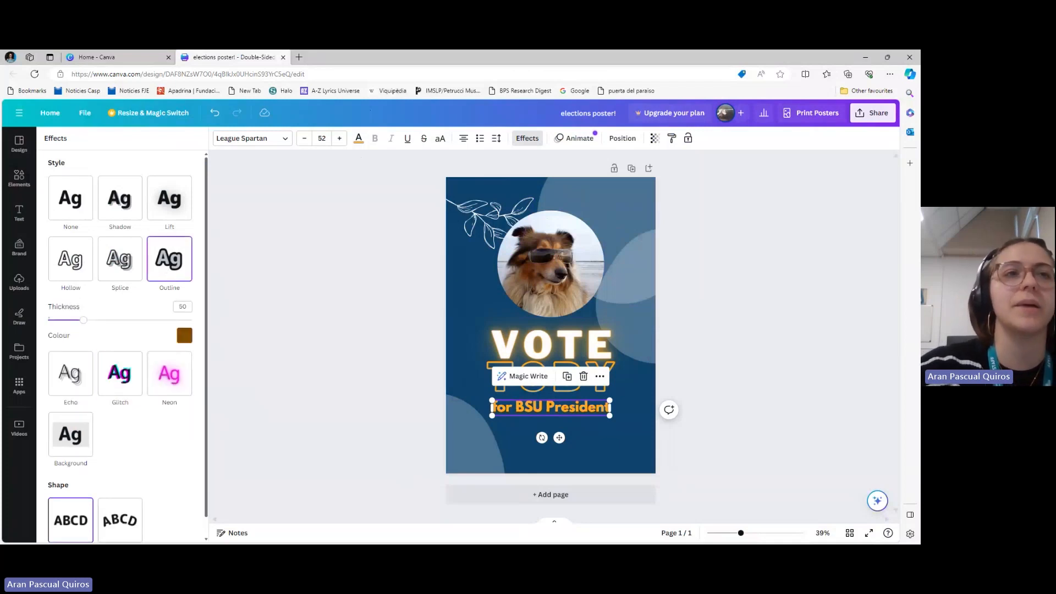
mouse_move(85, 328)
left_mouse_down()
mouse_move(165, 330)
mouse_move(102, 332)
left_mouse_up()
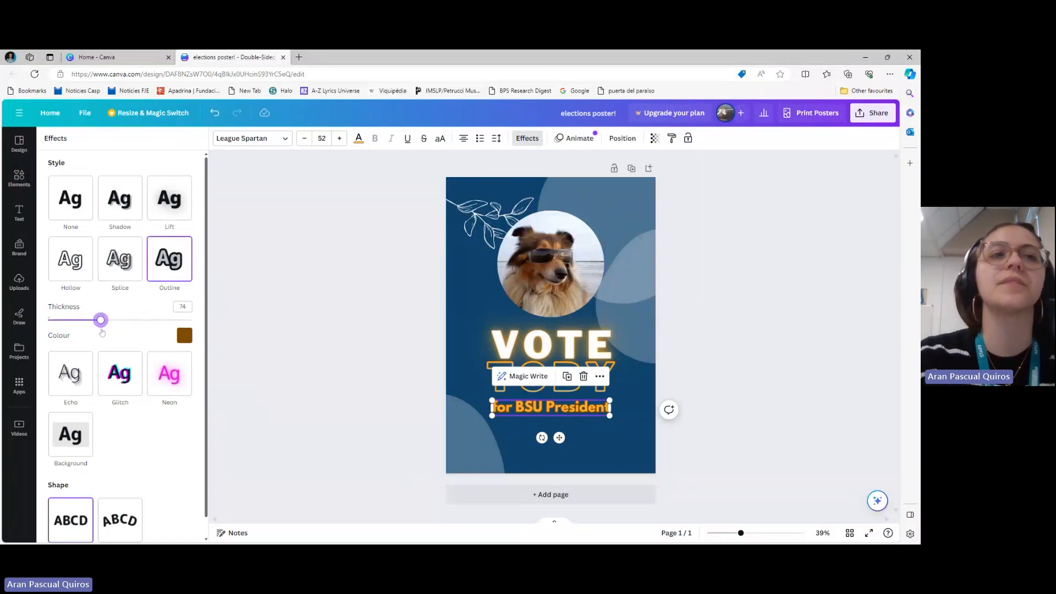
left_click(432, 437)
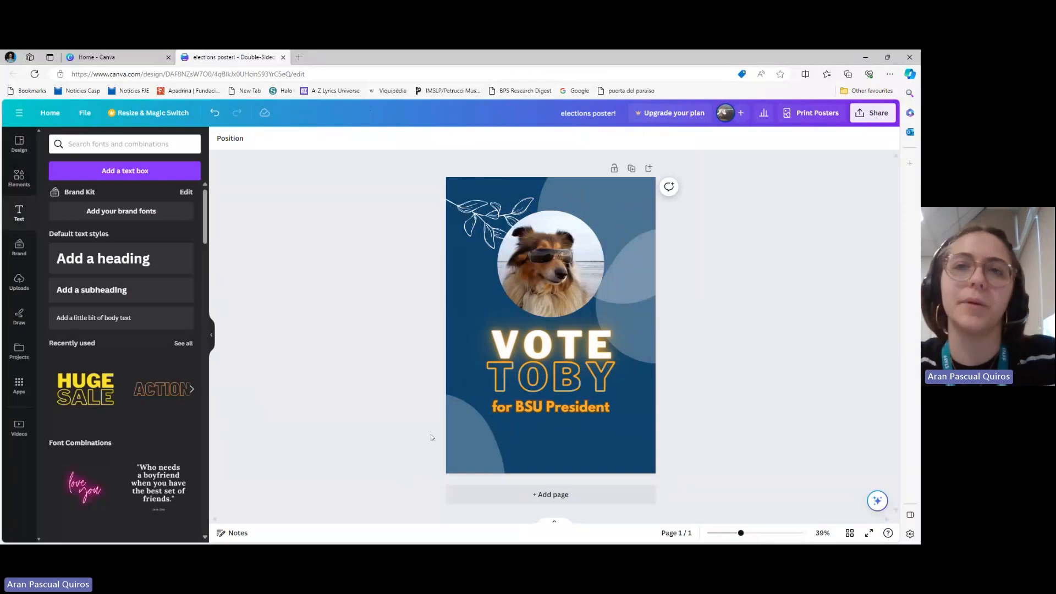
Ungroup the "VOTE TOBY" title and move "TOBY" slightly down, between "VOTE" and the "for BSU President" line
left_click(556, 392)
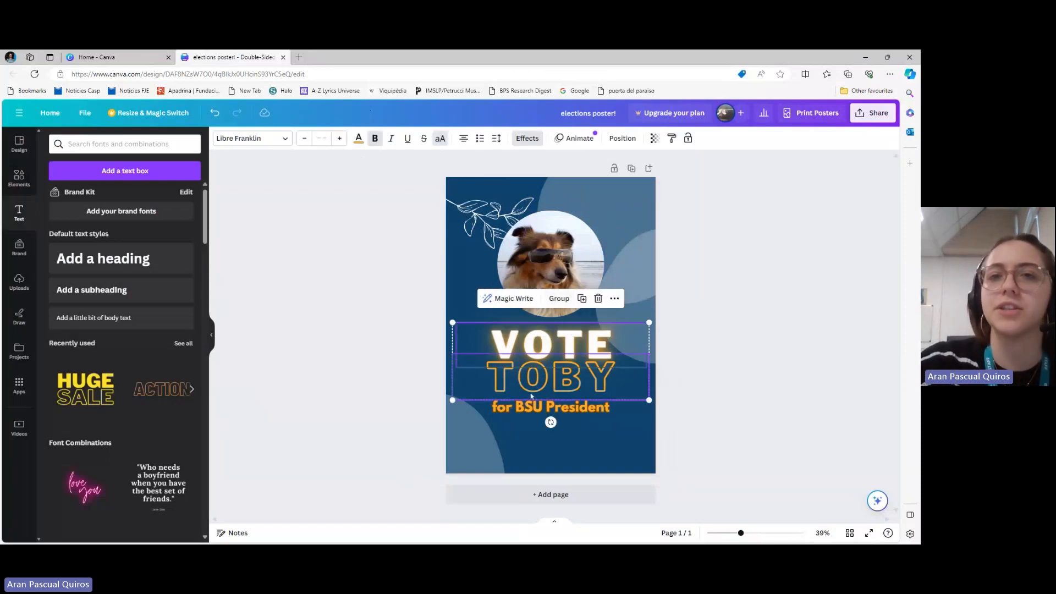
left_click(568, 379)
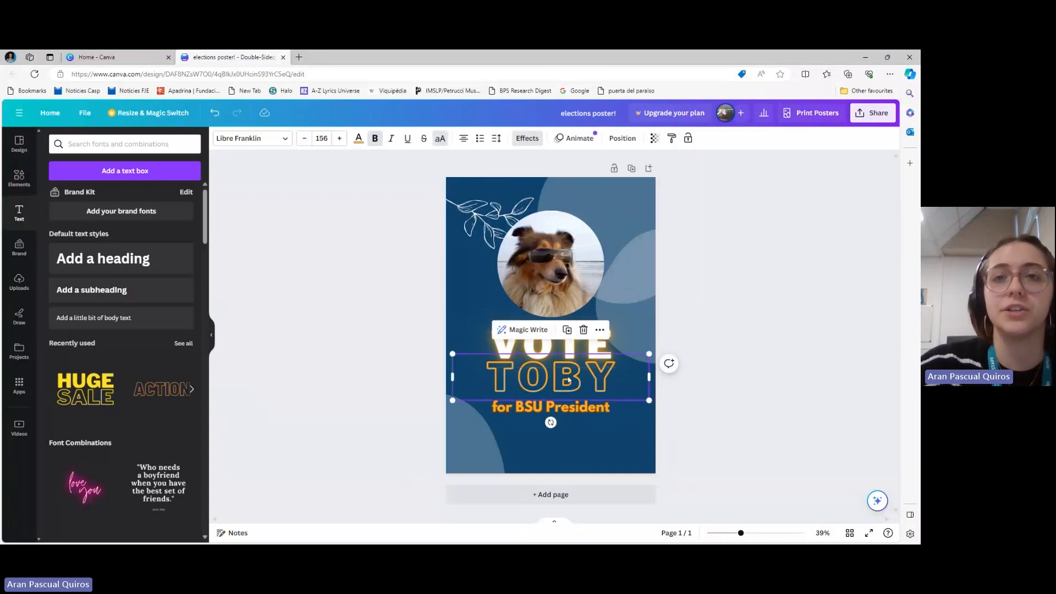
left_click(569, 380)
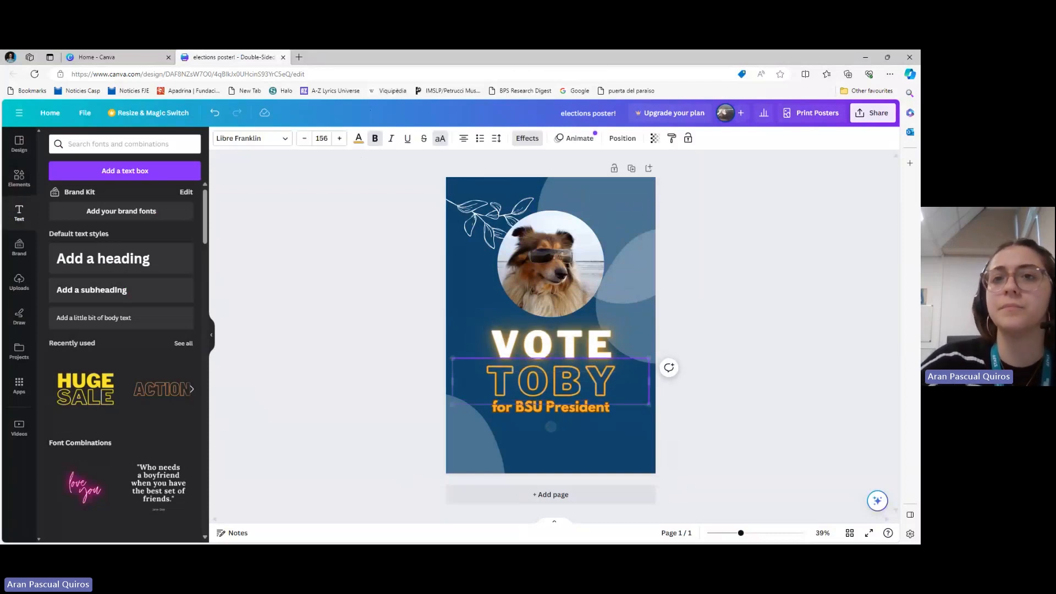
key("Up")
key("Up")
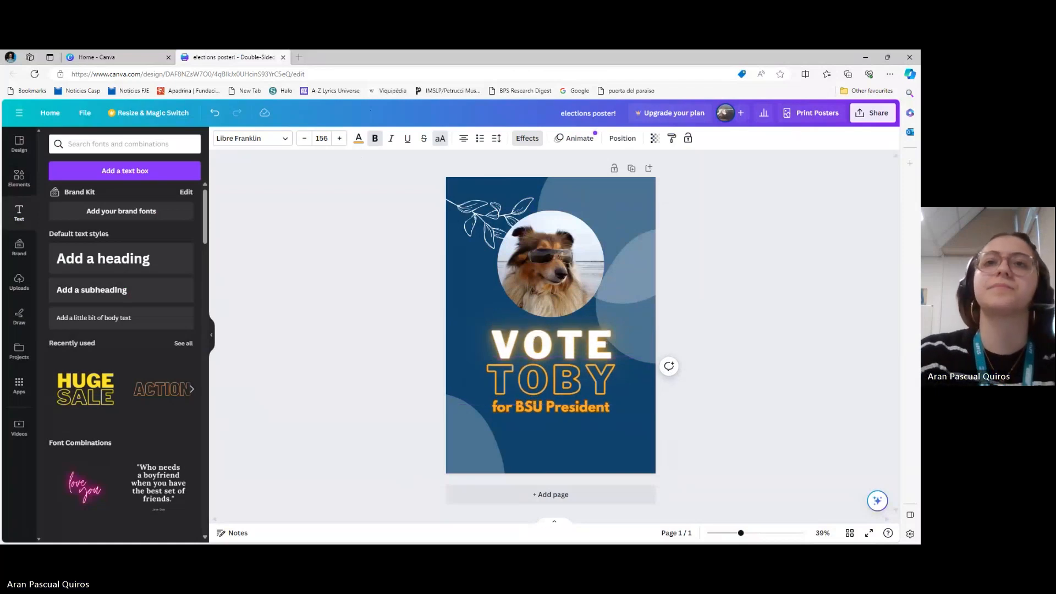
key("Escape")
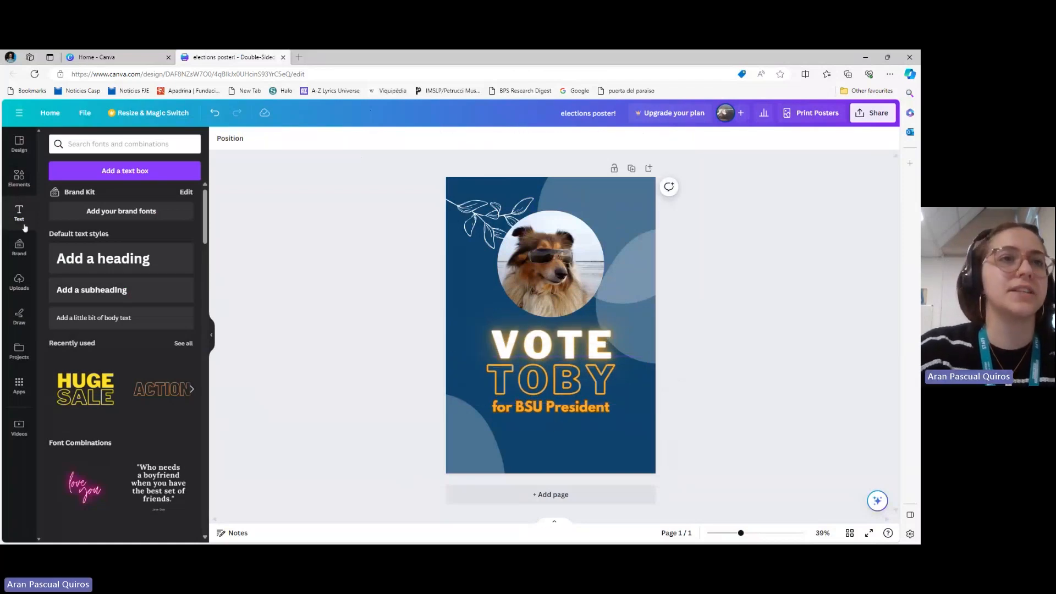
Add a subheading below the "for BSU President" line reading "We deserve more treats on campus"
left_click(103, 289)
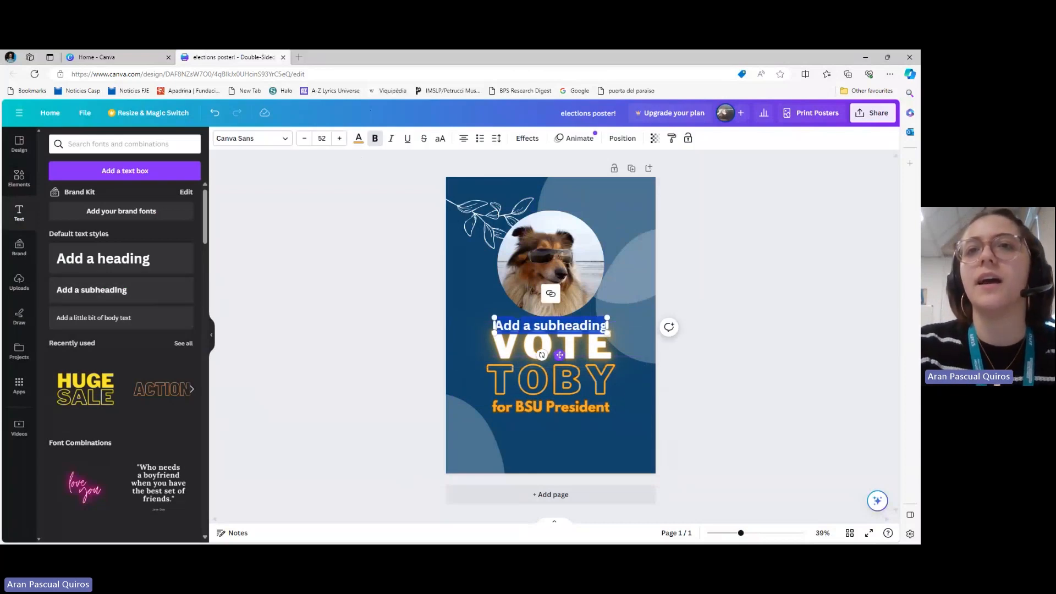
left_click_drag(559, 355, 560, 468)
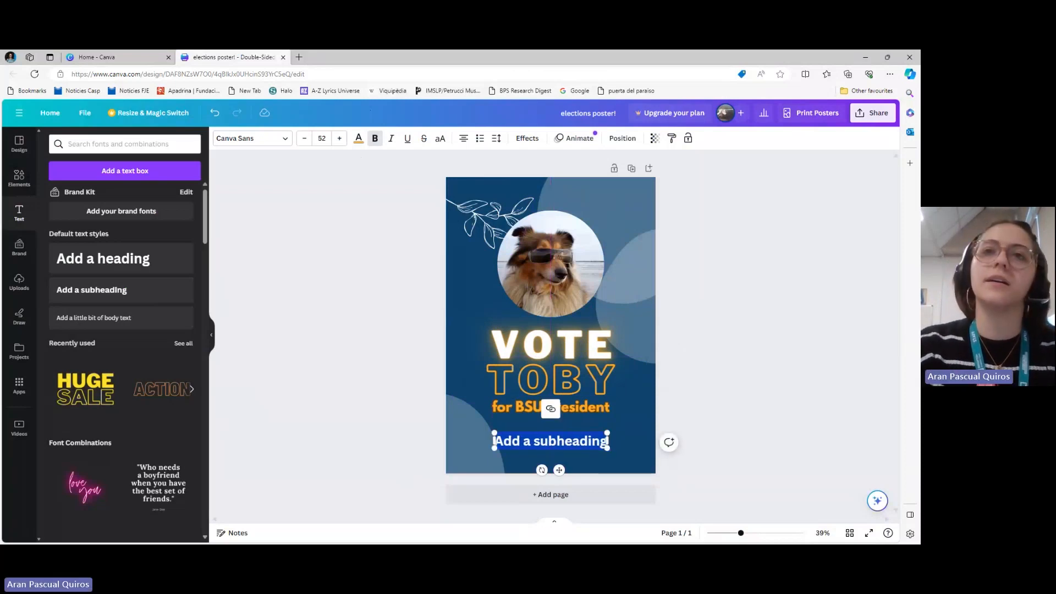
type("We")
type(" deserv")
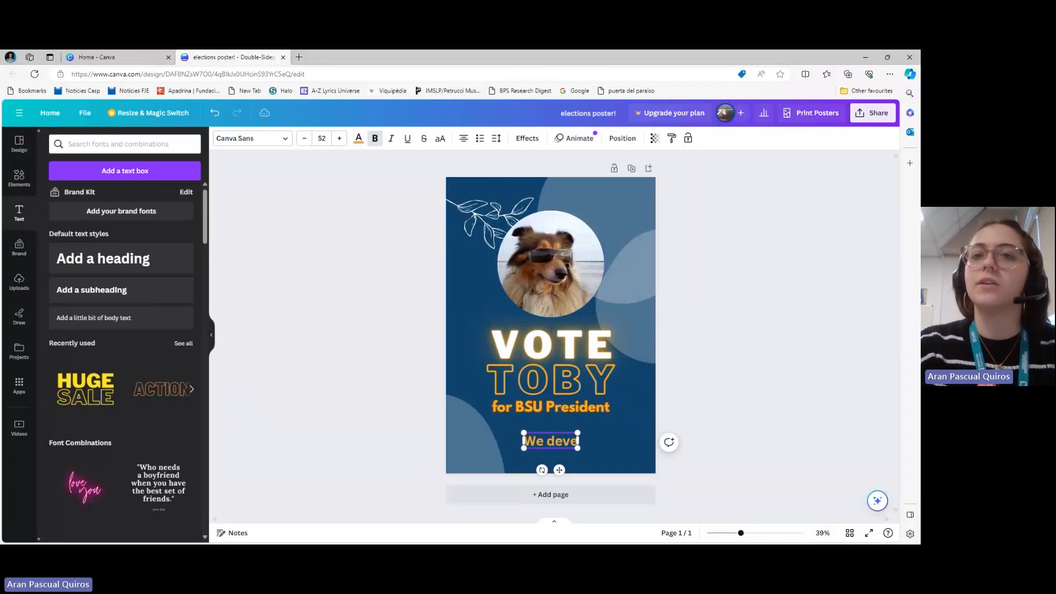
type("e more treat")
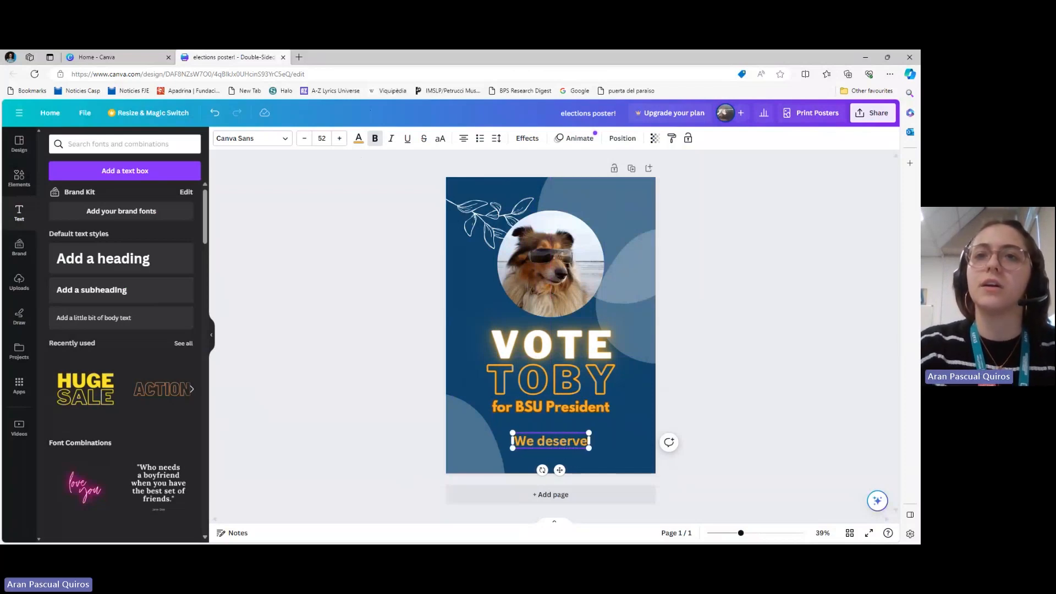
type("s on campus")
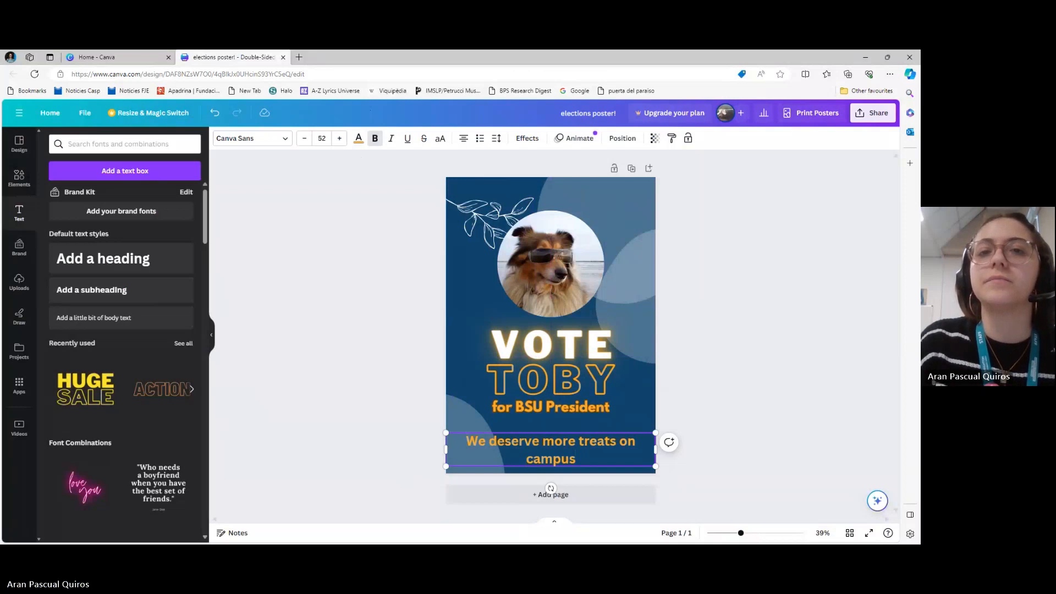
Narrow the "We deserve more treats on campus" text box slightly and centre it horizontally on the poster
left_click_drag(446, 449, 479, 448)
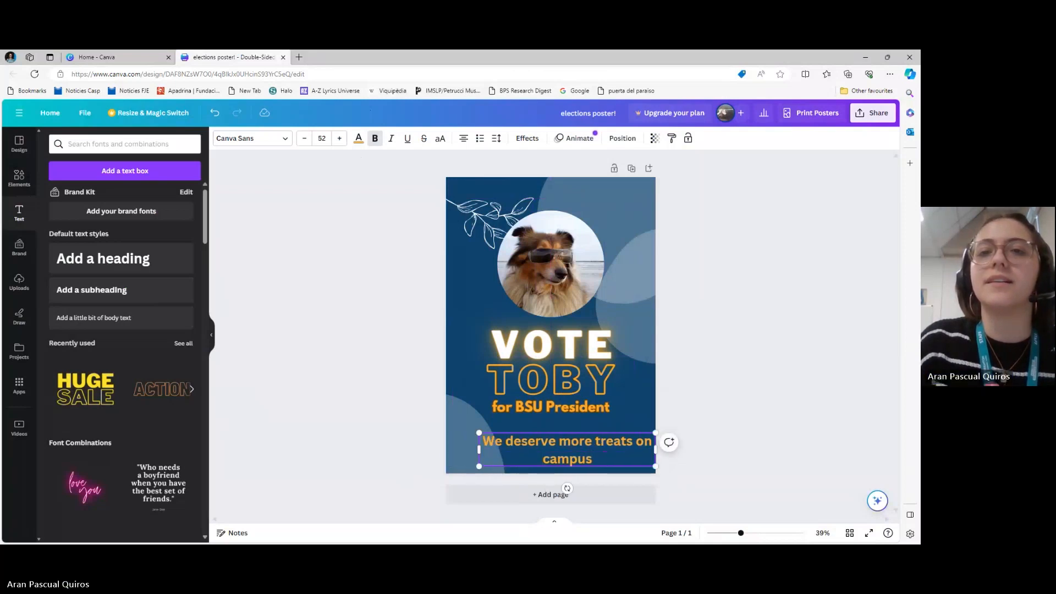
left_click(800, 397)
left_click(569, 449)
left_click_drag(569, 450, 553, 445)
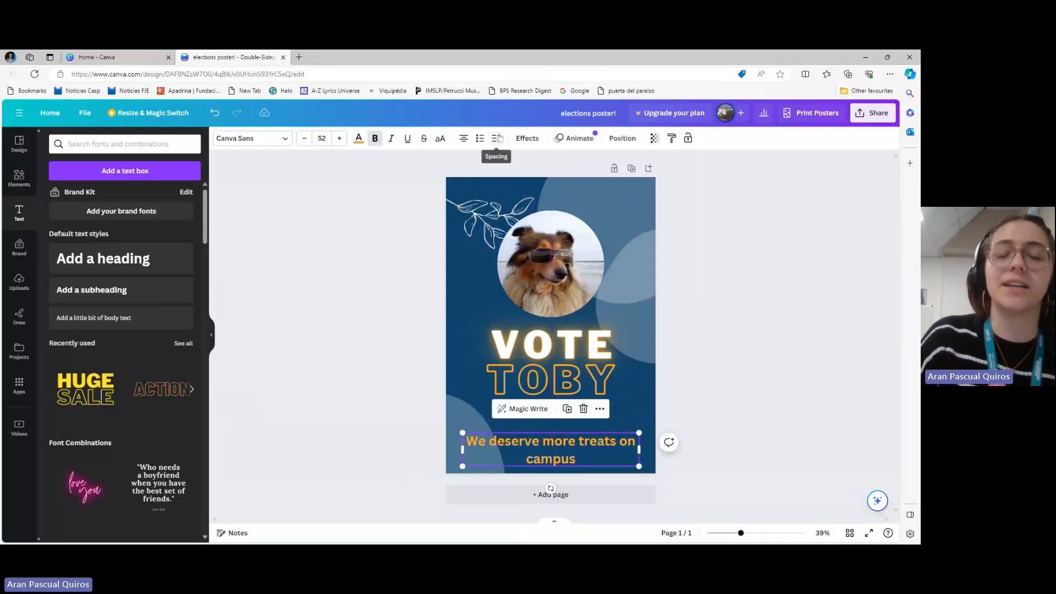
Set the line spacing of the "We deserve more treats on campus" text to 0.95
left_click(497, 138)
left_click_drag(547, 204, 522, 204)
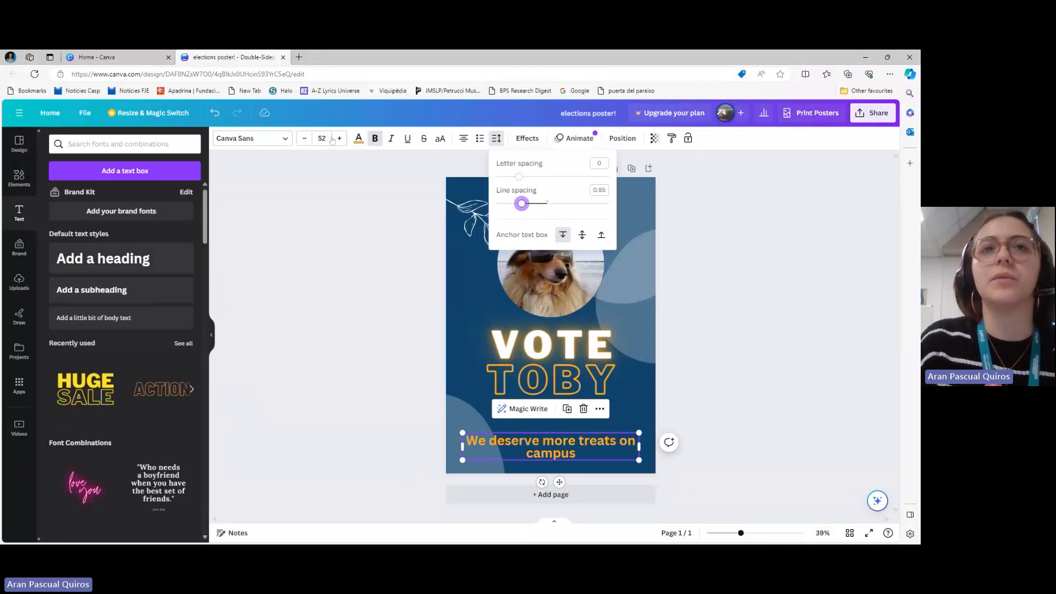
left_click(334, 141)
left_click(414, 381)
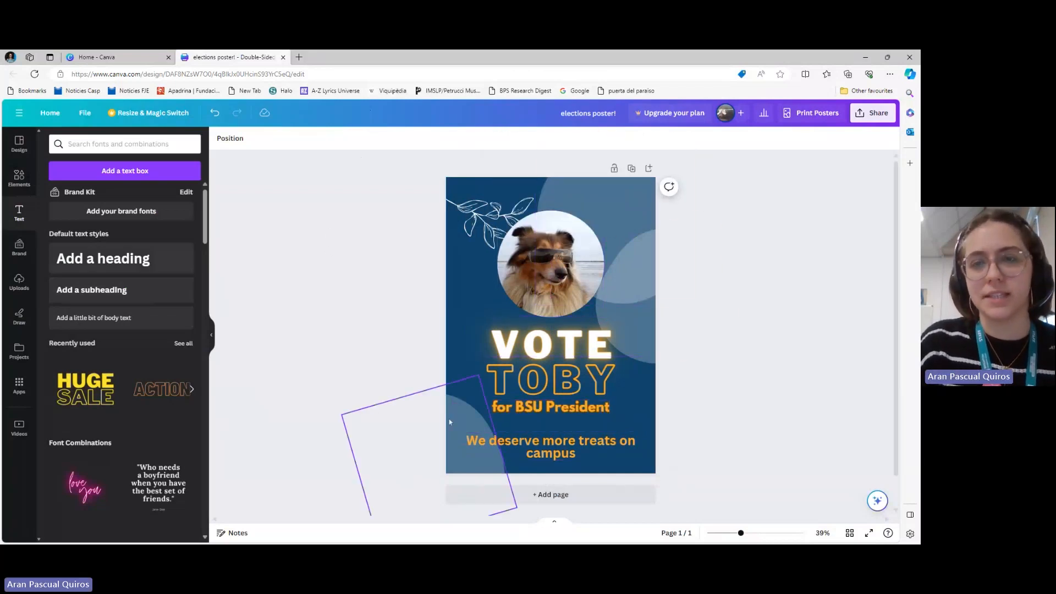
Unlock the white leaf branch illustration beside the dog photo and delete it
left_click(548, 263)
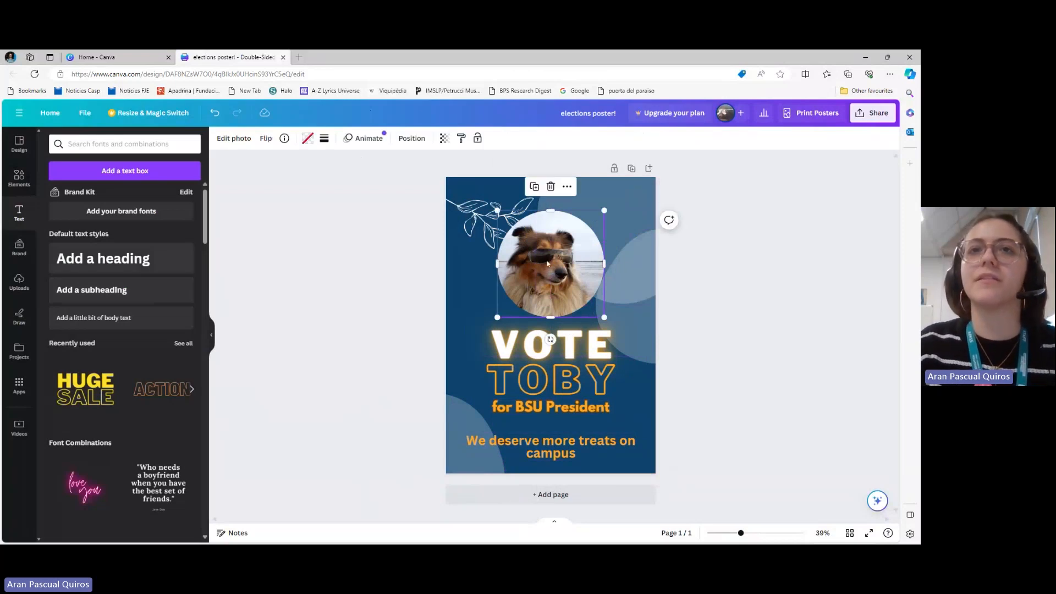
left_click(466, 212)
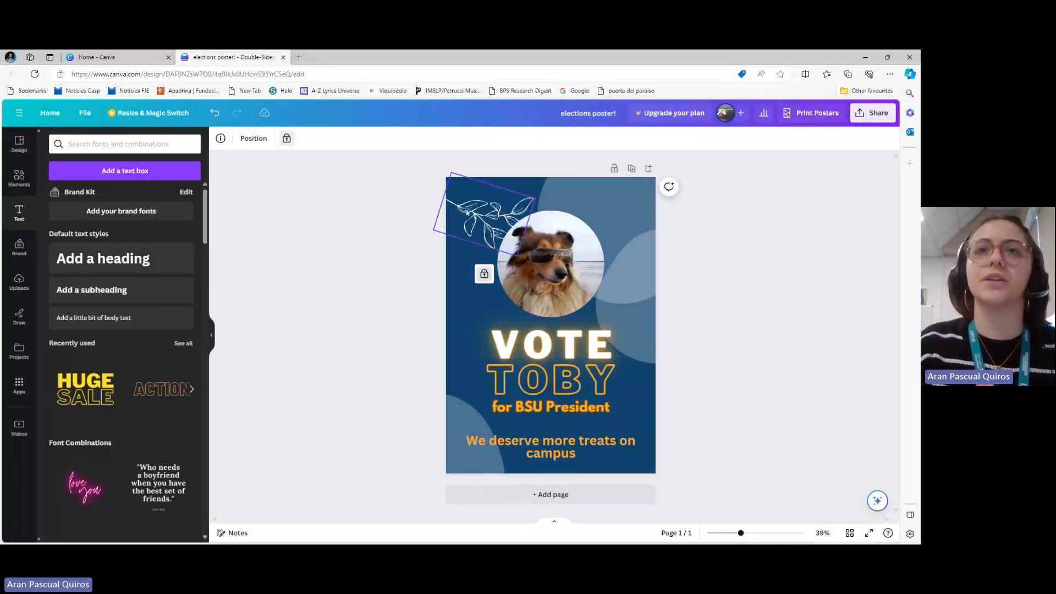
left_click(484, 274)
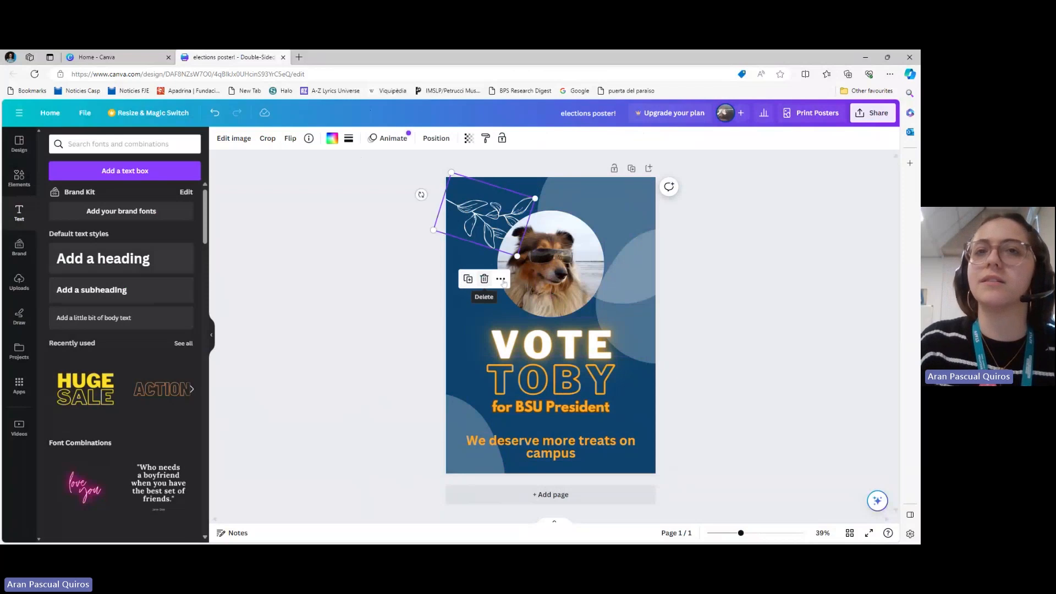
left_click(486, 281)
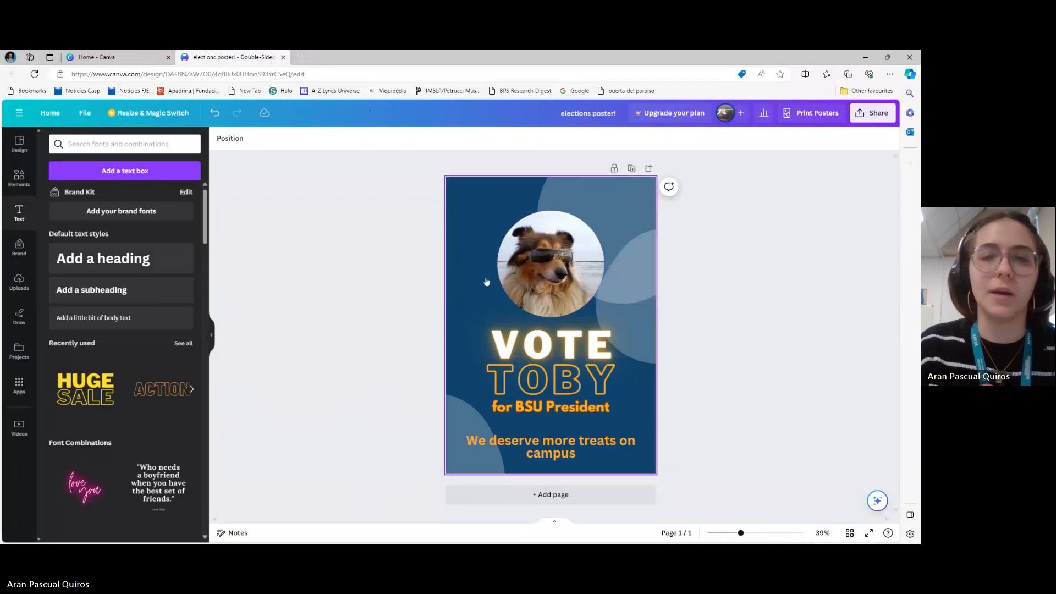
Move the circular dog photo up, closer to the poster's upper edge
left_click(523, 284)
left_click_drag(523, 283, 522, 262)
left_click(516, 347)
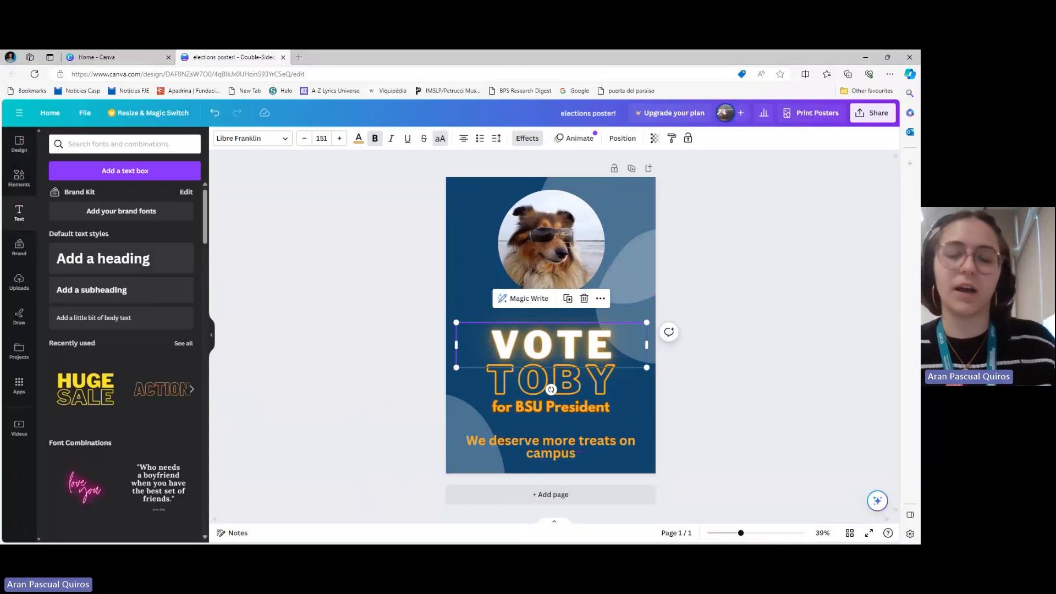
Group the "VOTE", "TOBY" and "for BSU President" texts and move the group up, closer to the dog photo
left_click(519, 379, "shift")
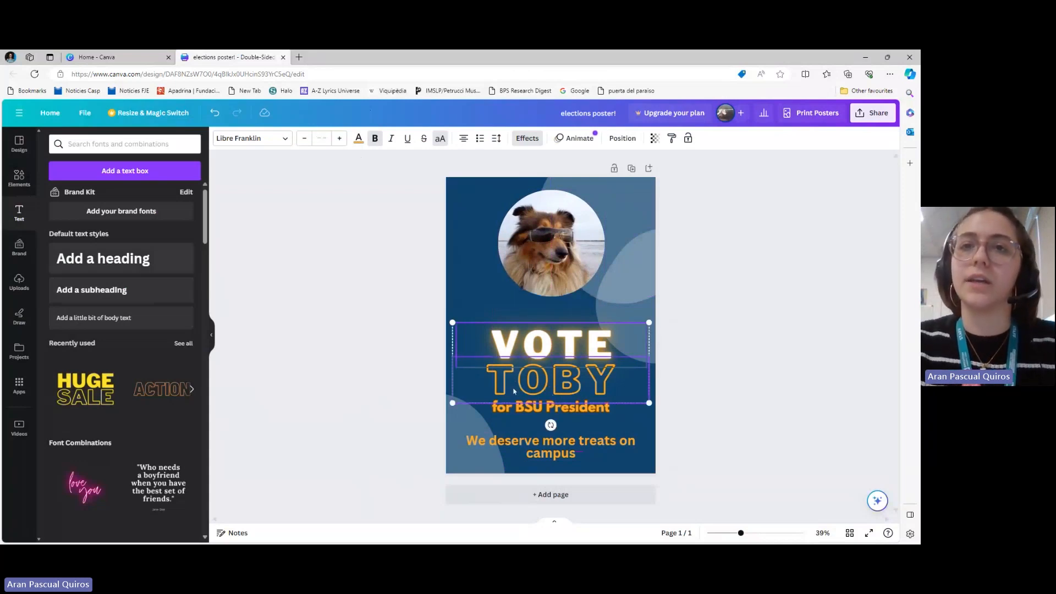
left_click(520, 412, "shift")
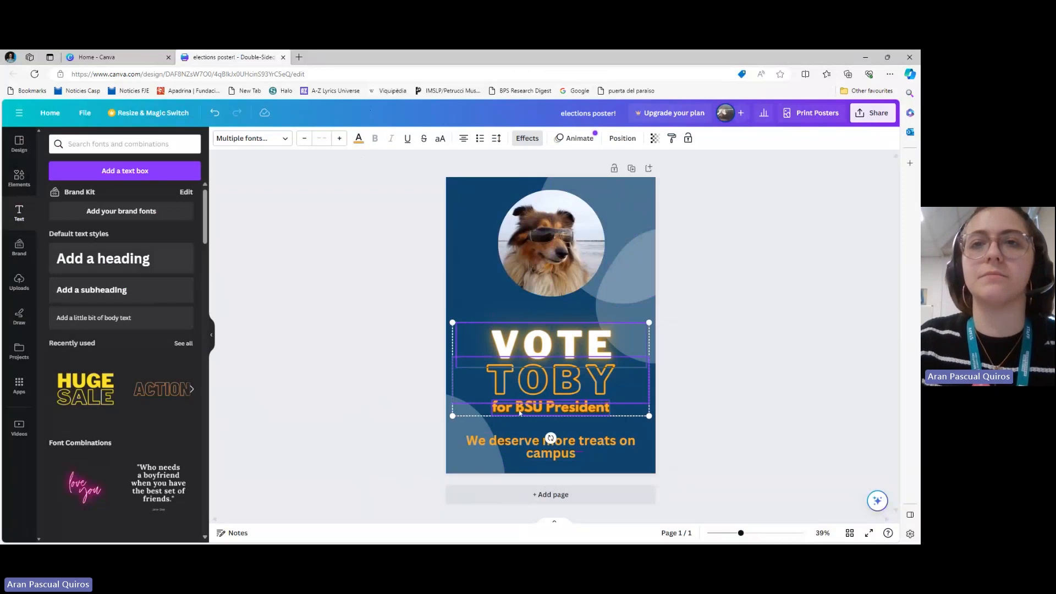
left_click(561, 298)
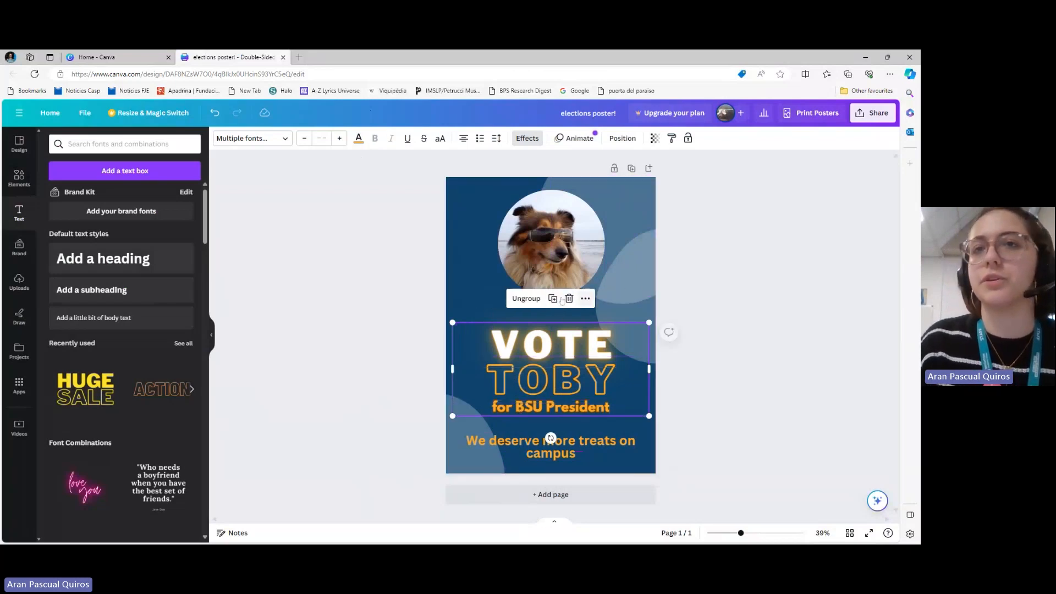
left_click_drag(556, 345, 557, 326)
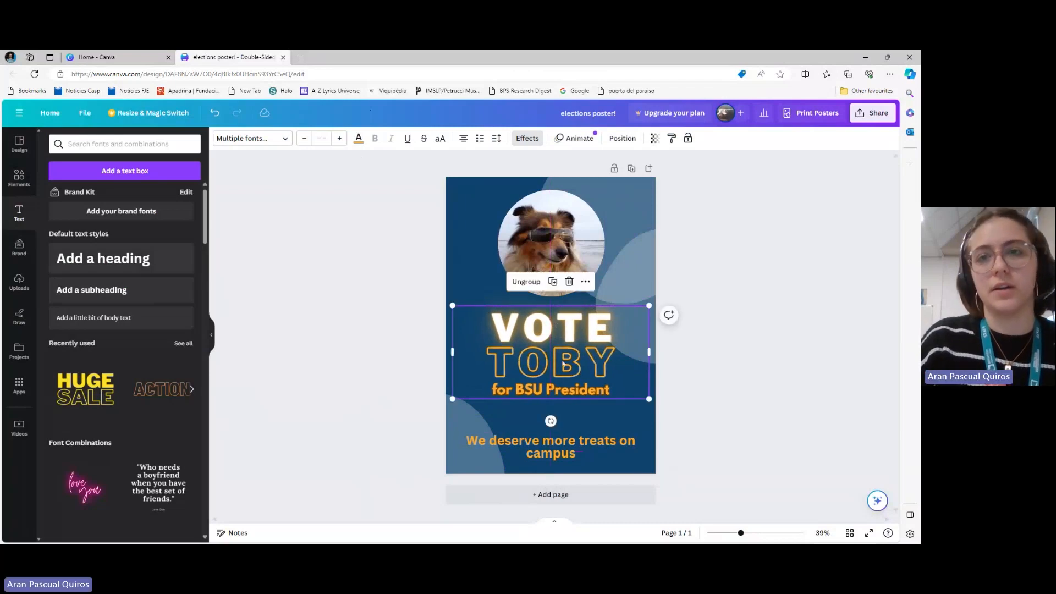
Move the "We deserve more treats on campus" text up slightly and colour it white
left_click(553, 448)
left_click_drag(553, 449, 549, 427)
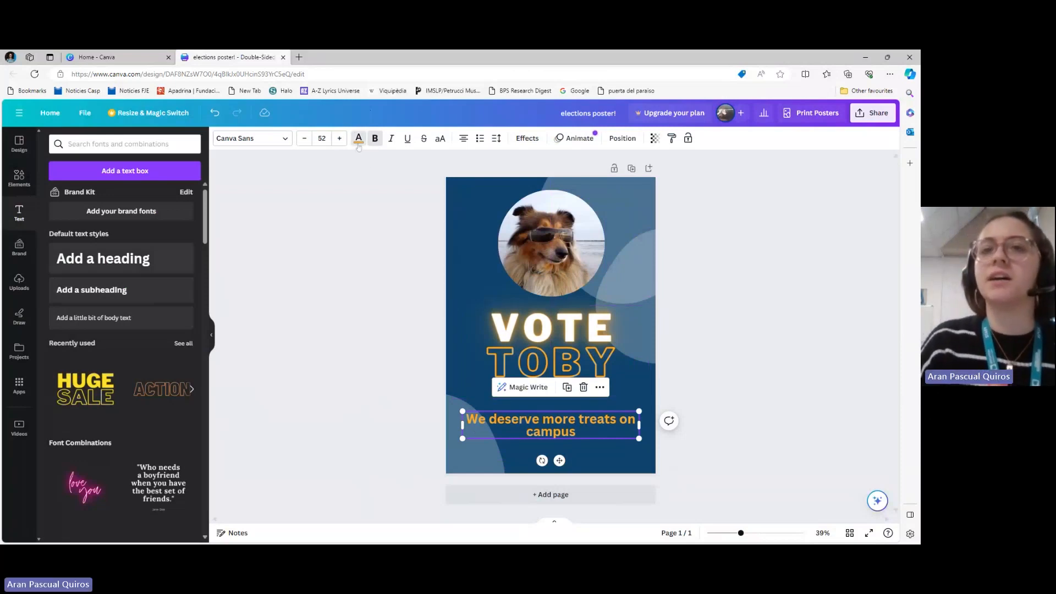
left_click(359, 142)
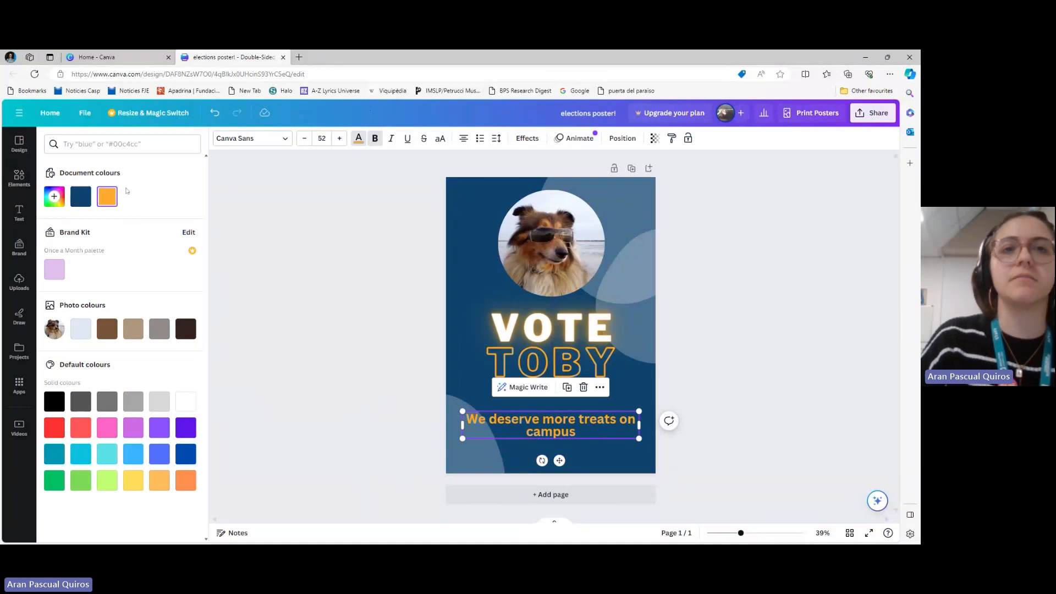
left_click(187, 403)
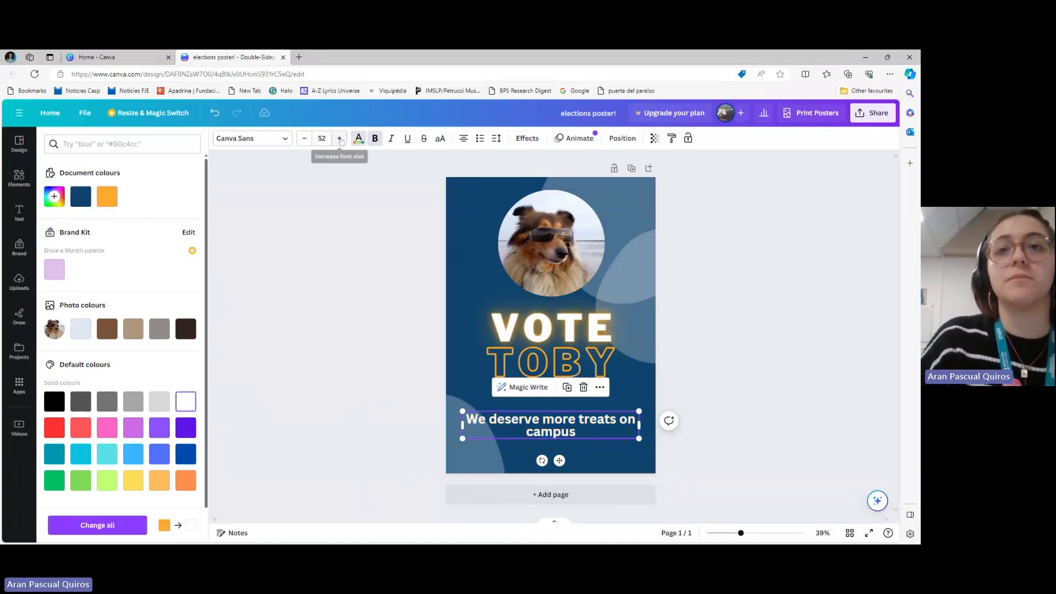
Increase the slogan's font size to 63 and move it up, just below the "for BSU President" subheading
left_click(339, 138)
left_click(340, 139)
left_click(340, 139)
left_click(340, 139)
left_click(340, 138)
left_click(340, 138)
left_click(340, 139)
left_click(340, 138)
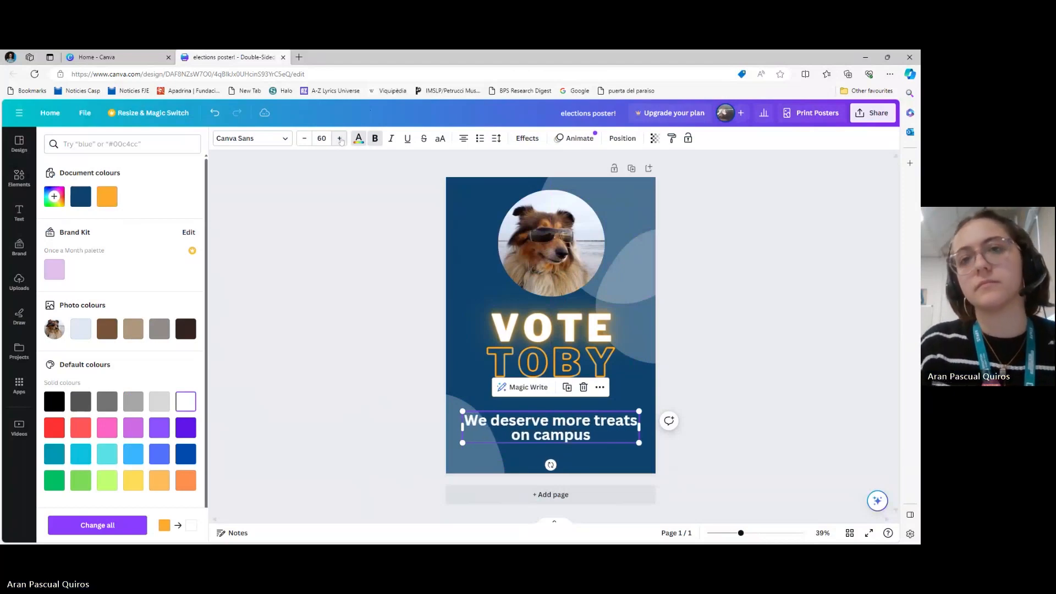
left_click(340, 139)
left_click(340, 139)
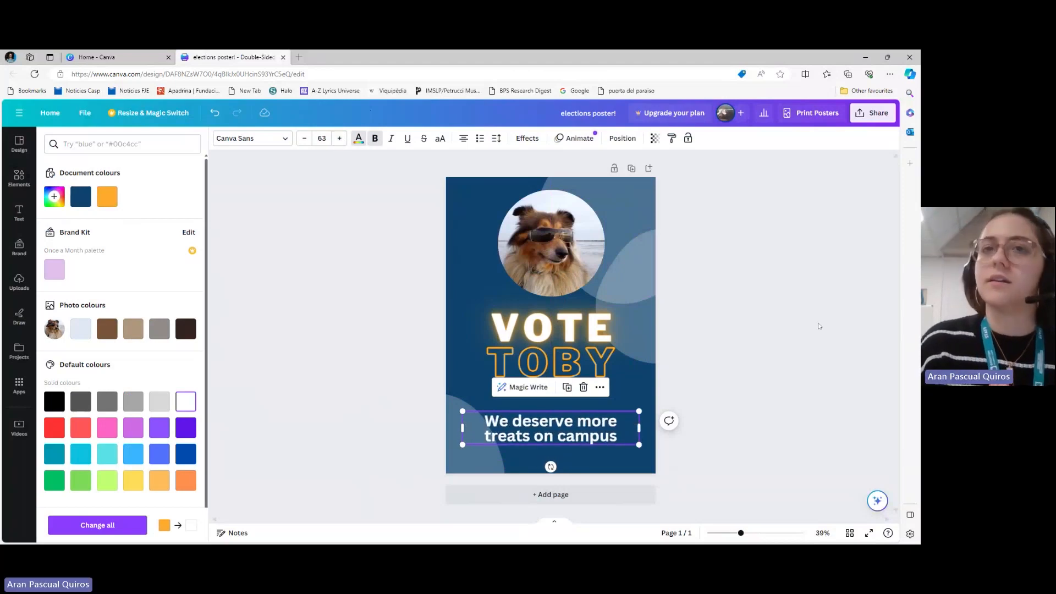
left_click(818, 326)
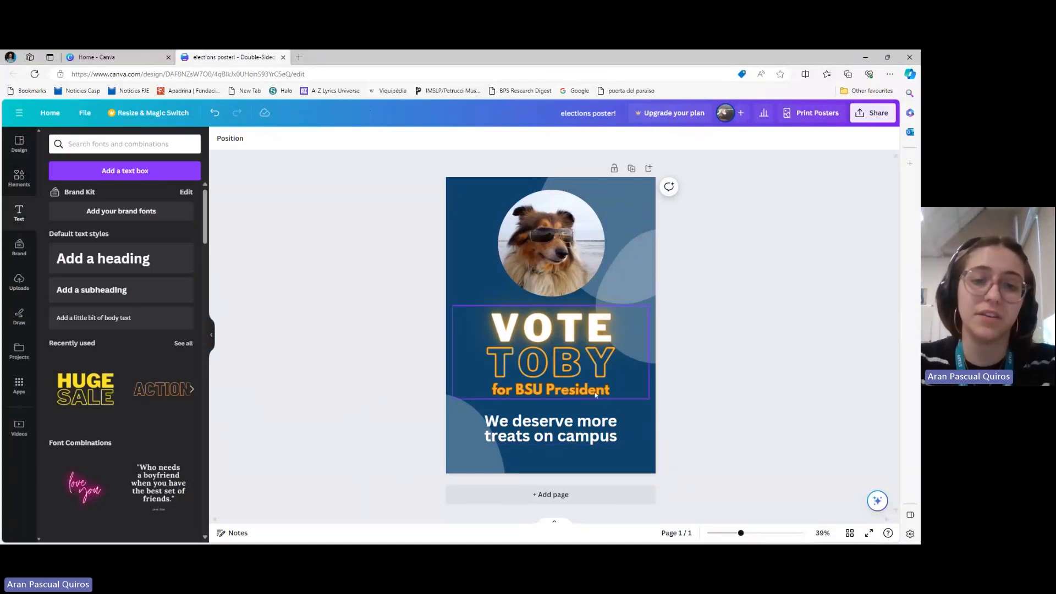
left_click(586, 440)
left_click_drag(586, 440, 584, 430)
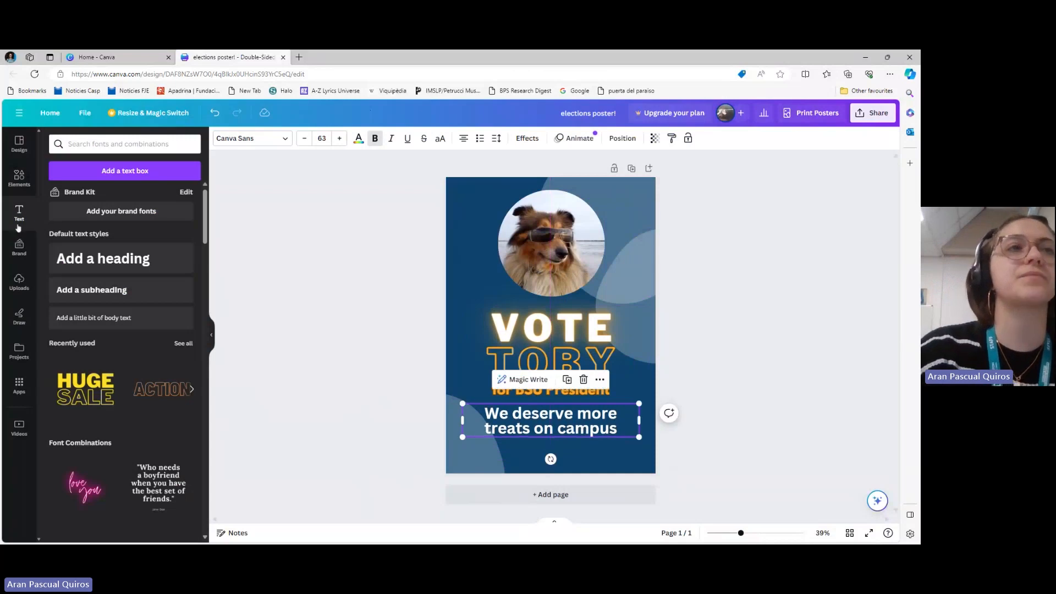
Search the elements for "instagram" and add a round single-colour Instagram icon from the graphics to the poster
left_click(19, 181)
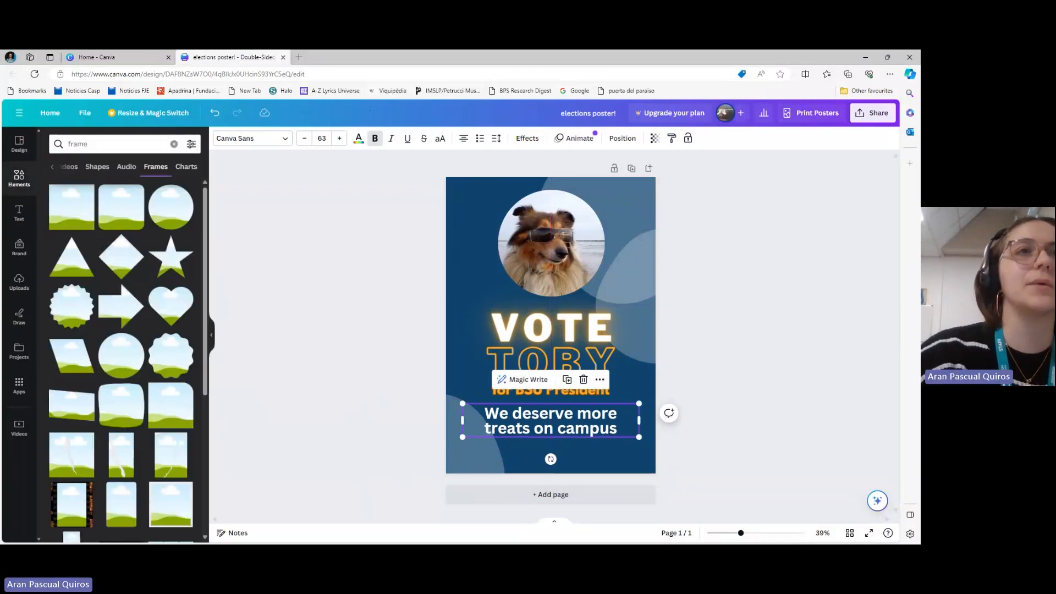
left_click(174, 144)
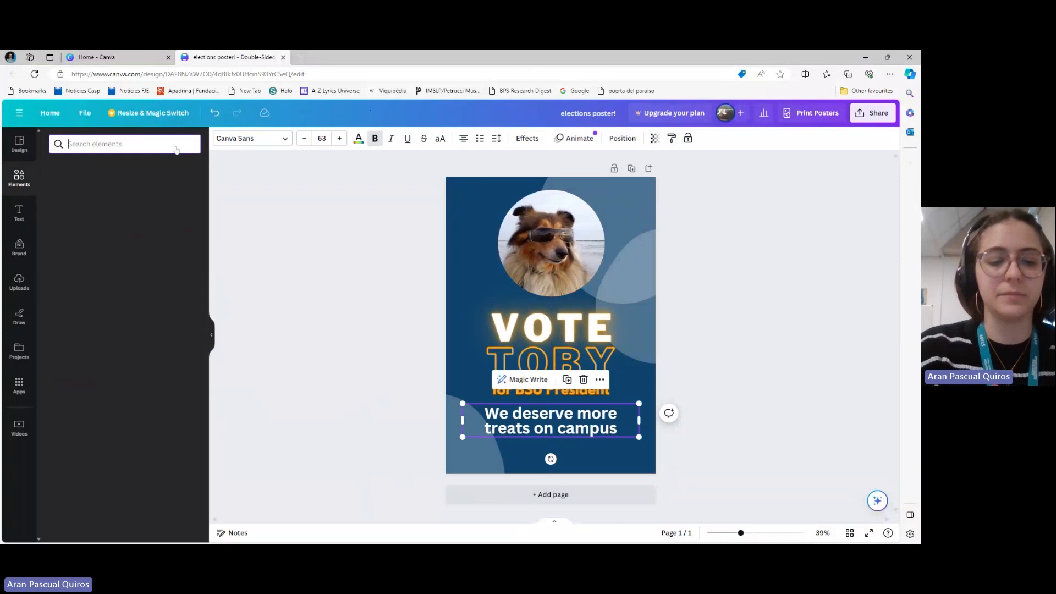
type("in")
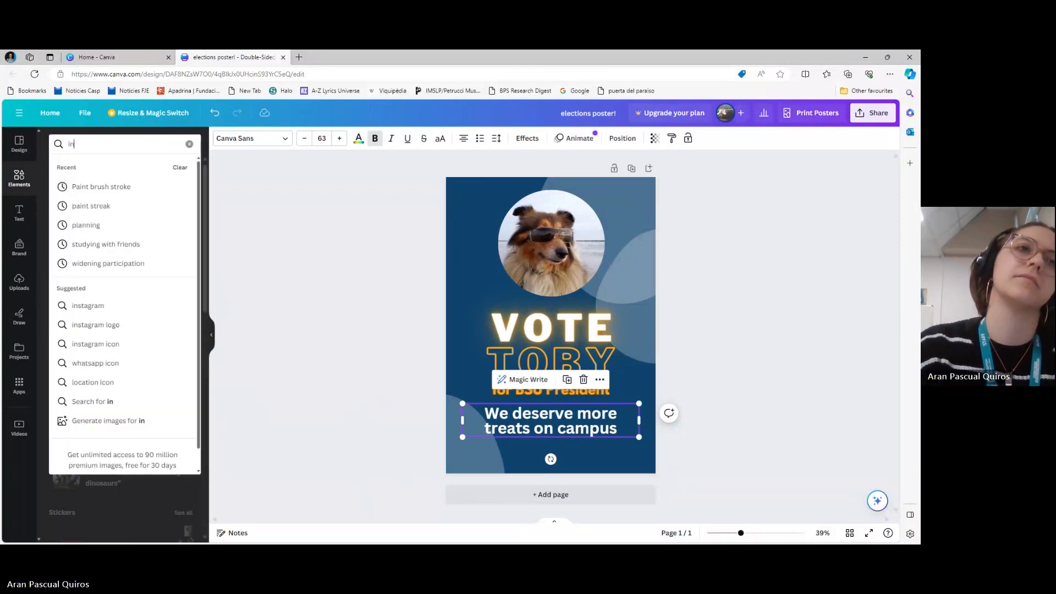
type("stagram")
key("Return")
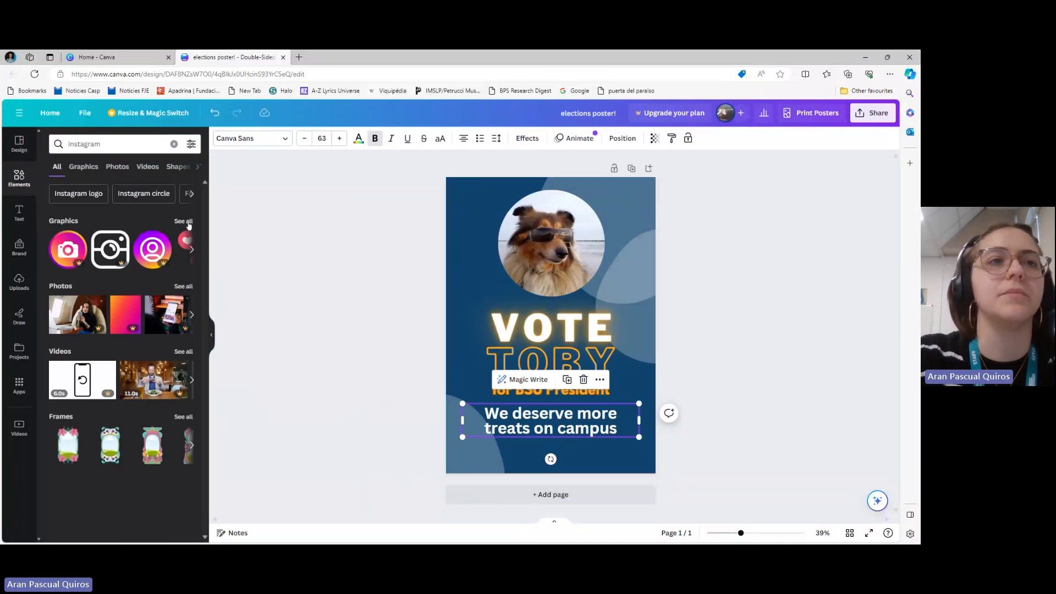
left_click(184, 221)
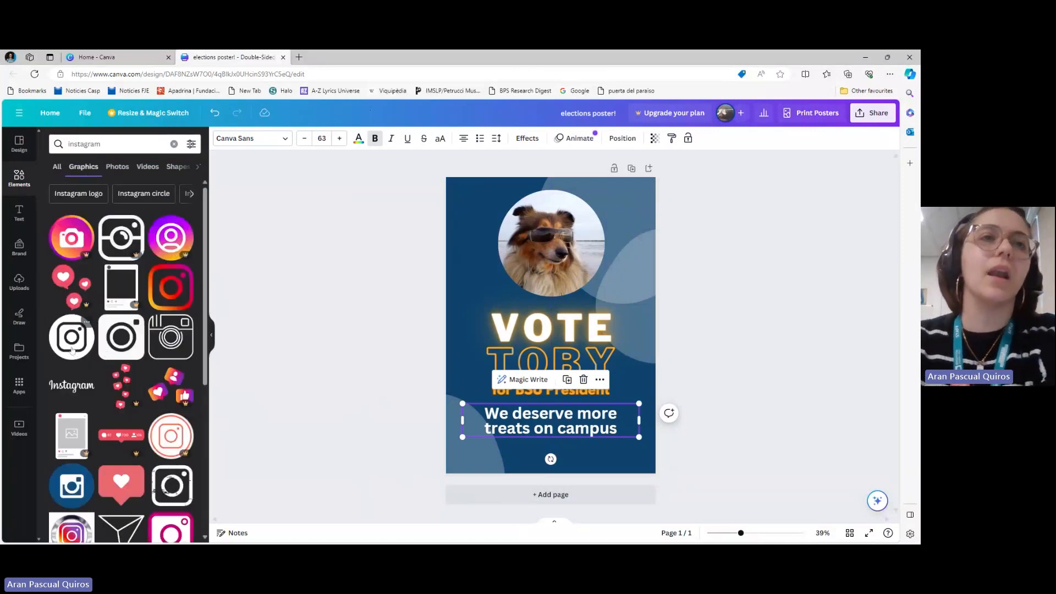
left_click(172, 485)
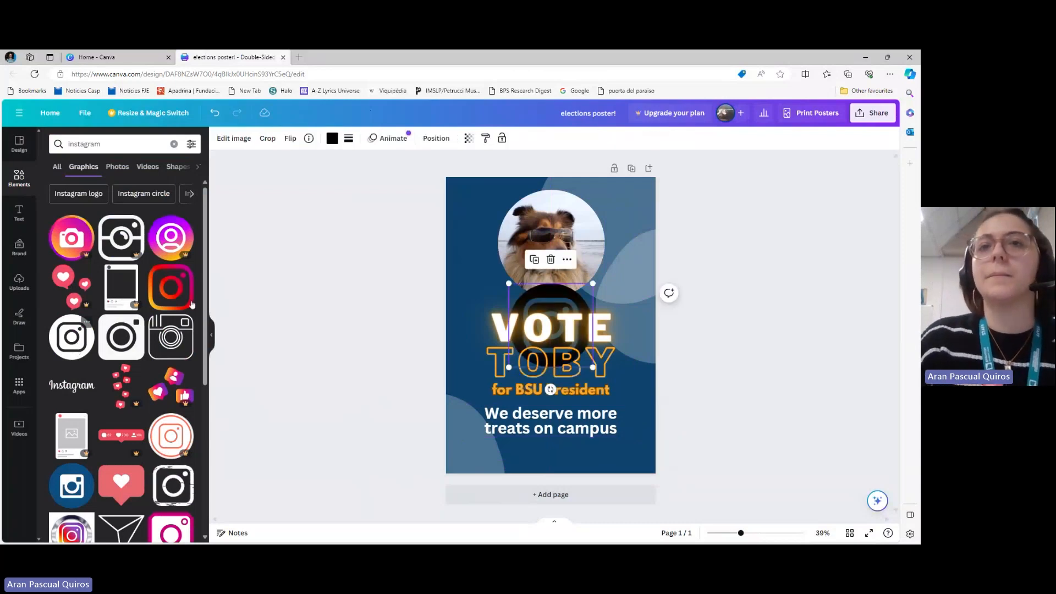
Recolour the Instagram icon white, shrink it and place it in the poster's lower-left corner
left_click(332, 138)
left_click(159, 197)
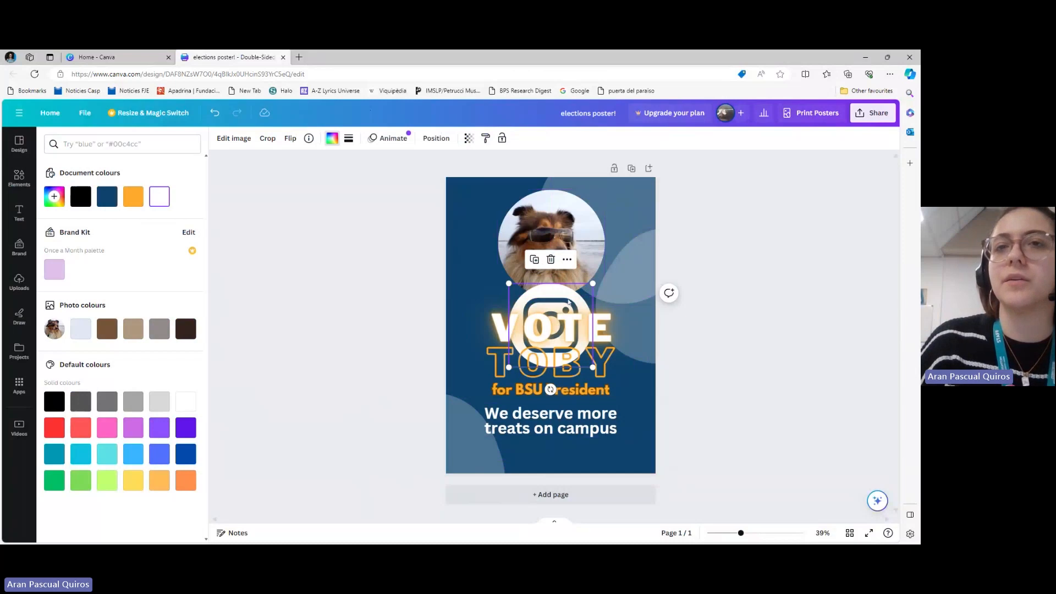
left_click_drag(567, 301, 468, 452)
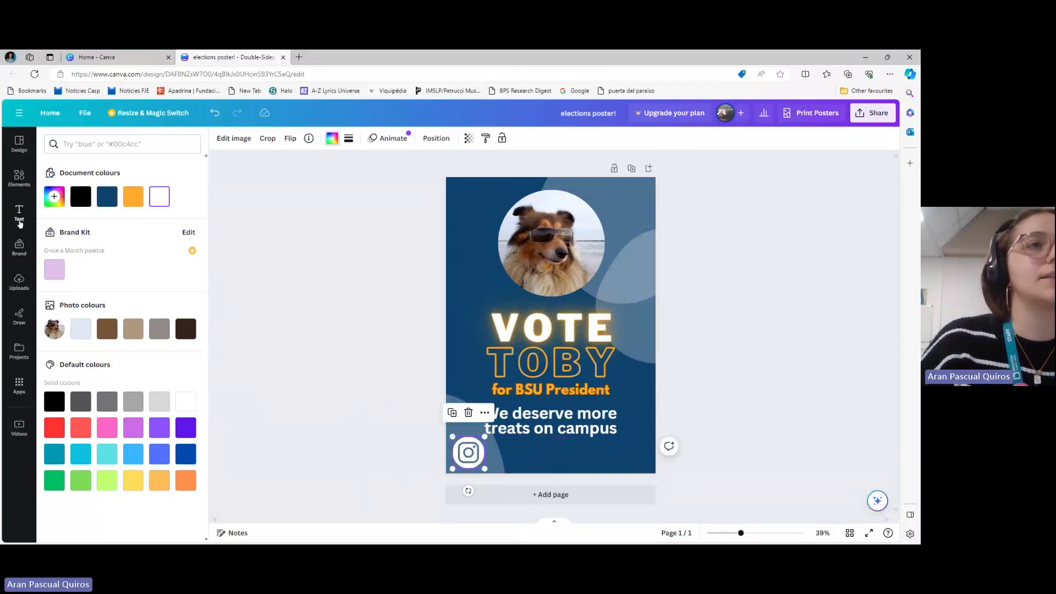
left_click(20, 213)
left_click(19, 213)
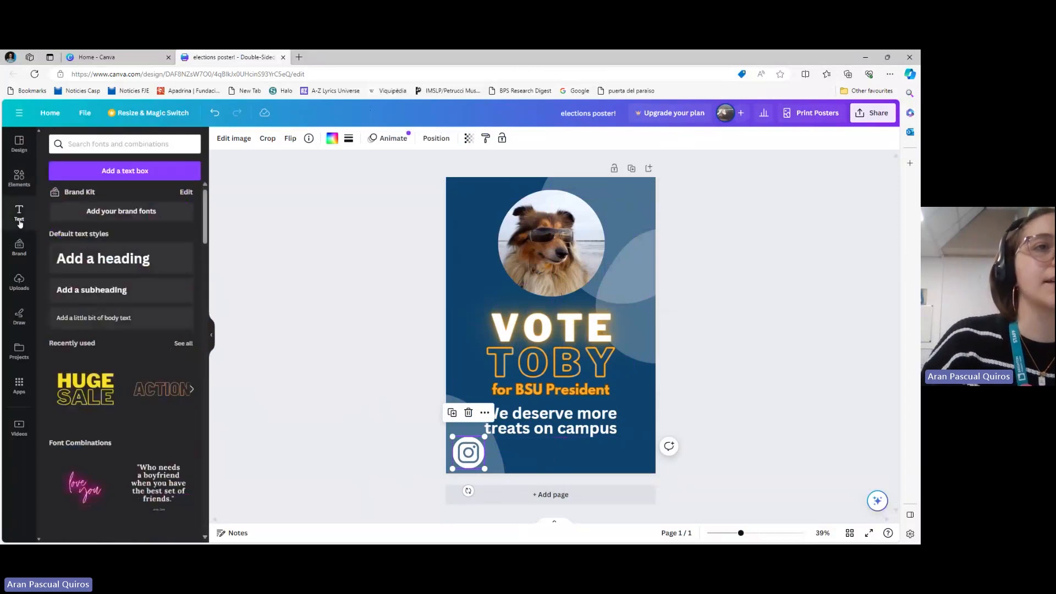
left_click(117, 319)
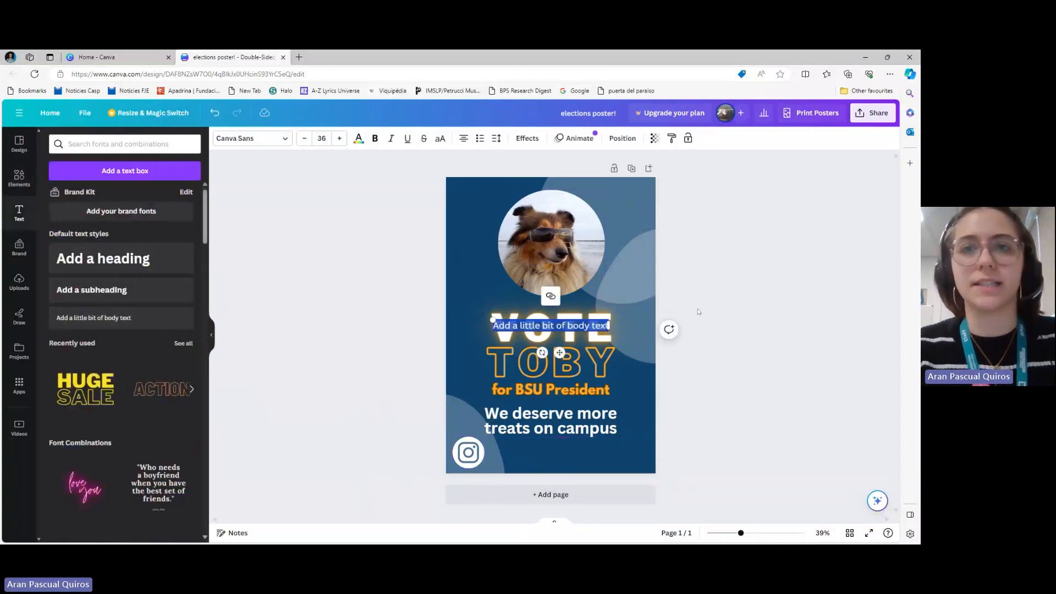
key("BackSpace")
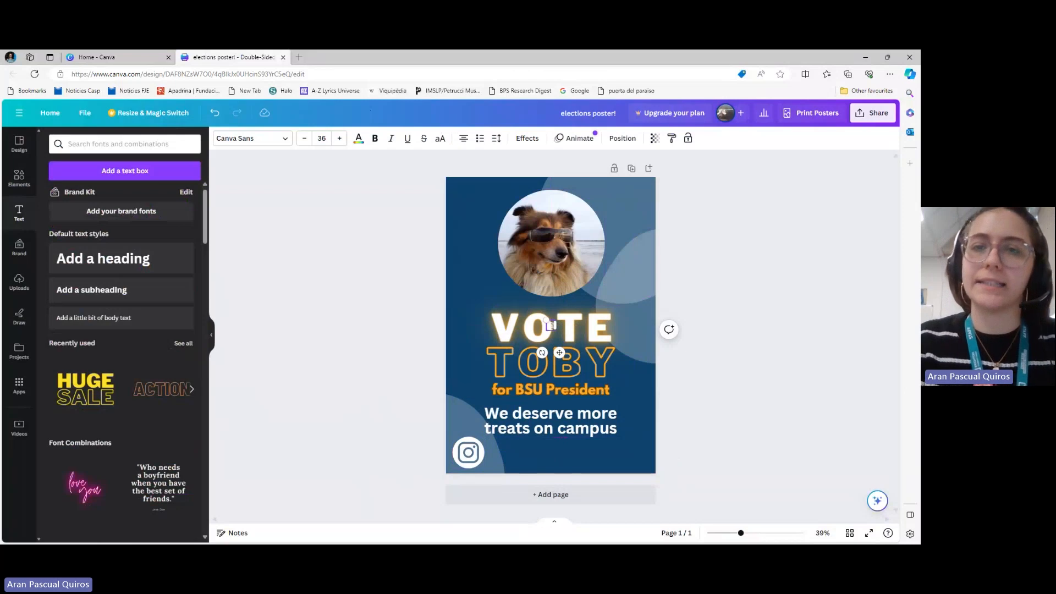
type("@wedes")
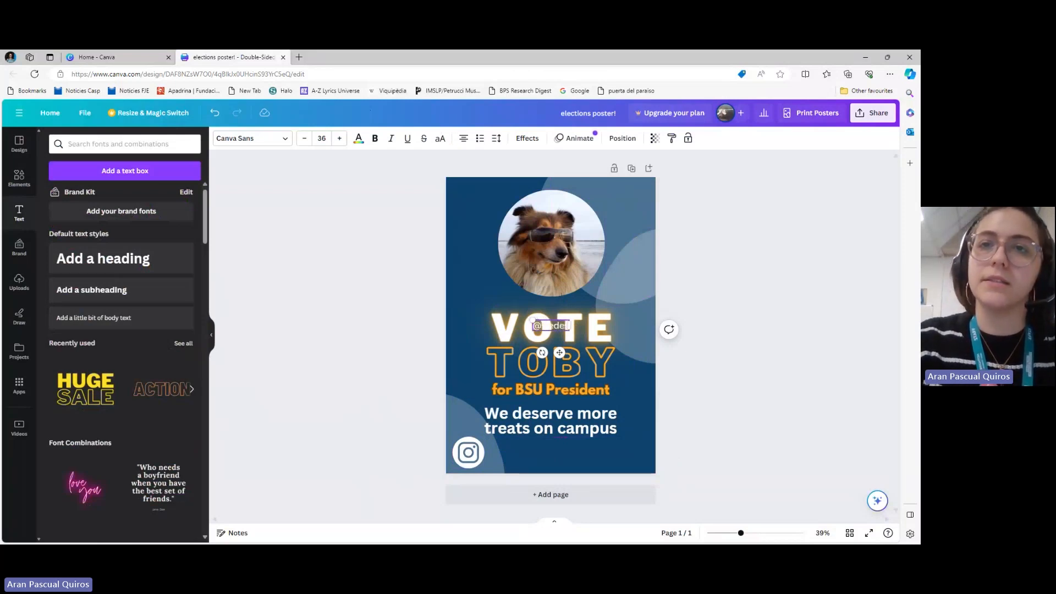
type("ervetreats")
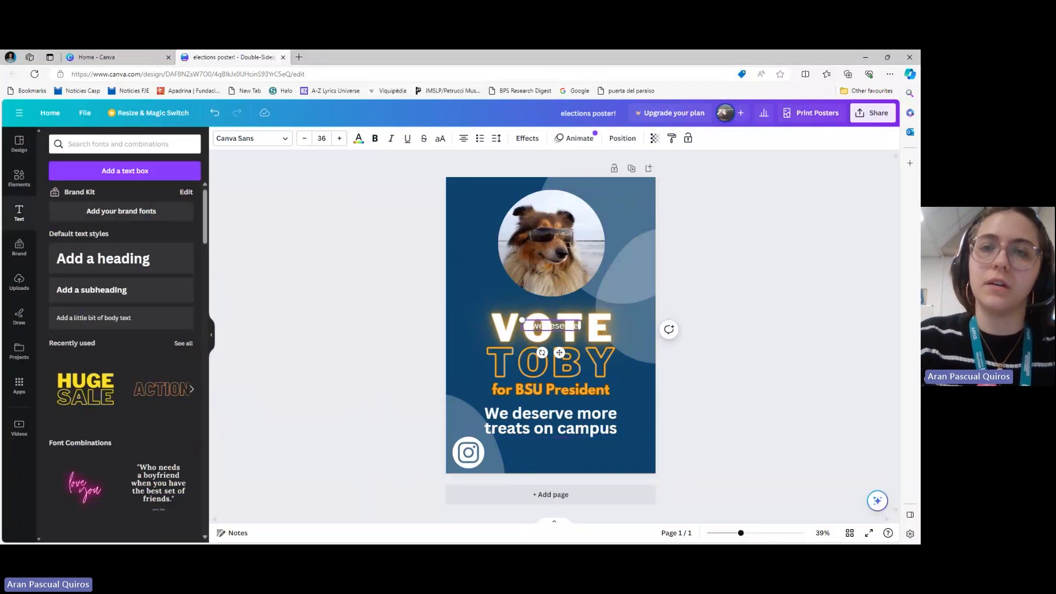
key("BackSpace")
key("BackSpace")
key("BackSpace")
key("BackSpace")
key("BackSpace")
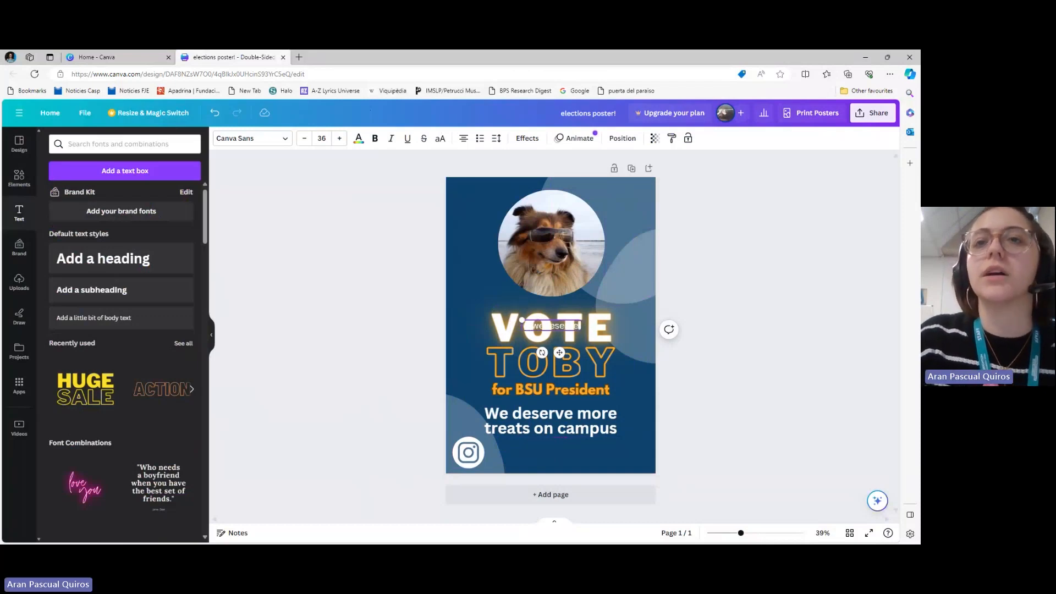
left_click_drag(559, 353, 529, 477)
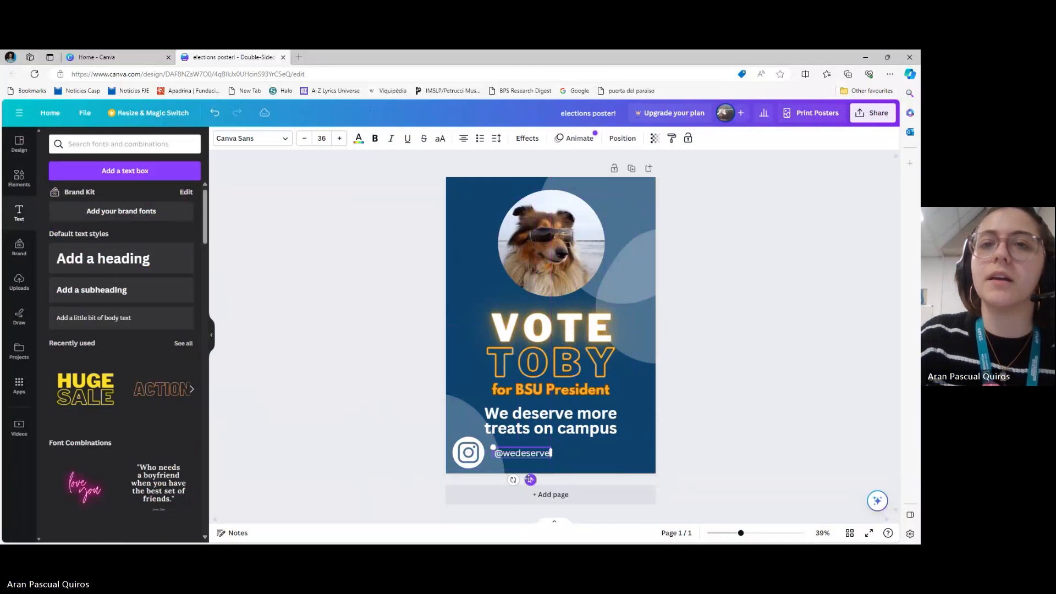
left_click(552, 452)
type("mor")
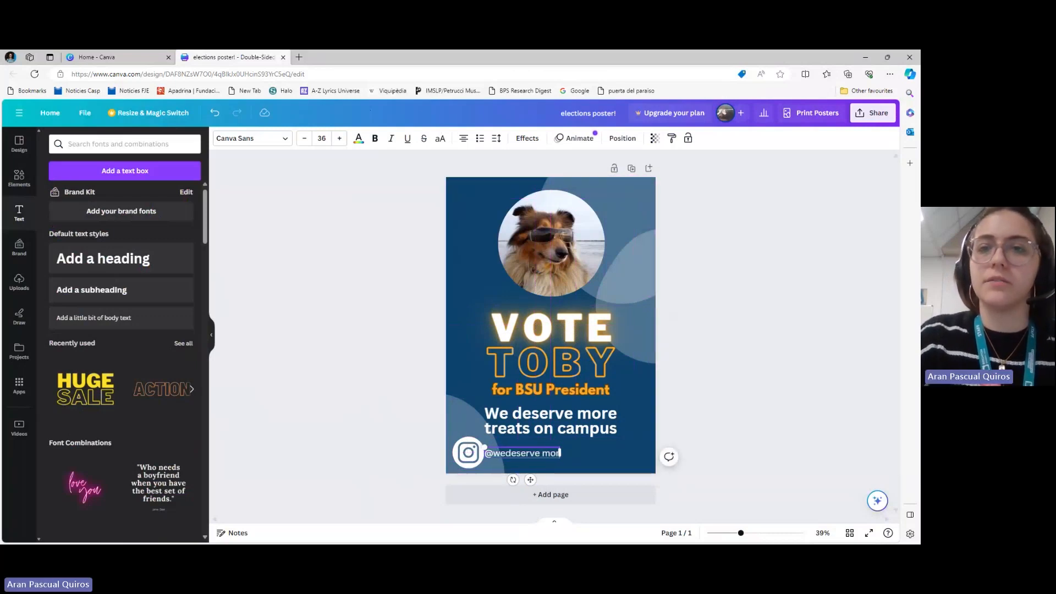
key("BackSpace")
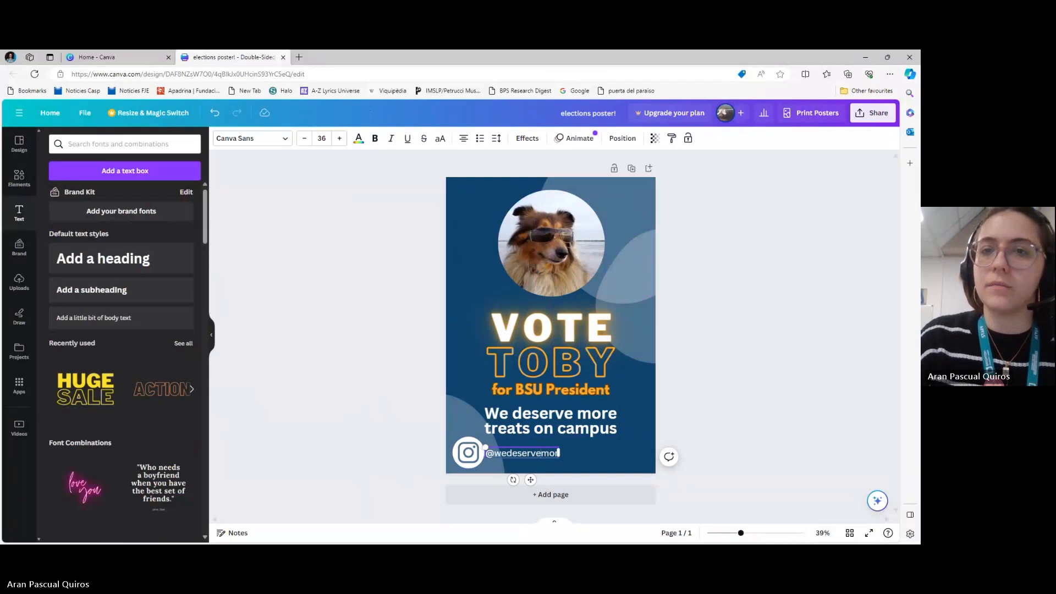
type("et")
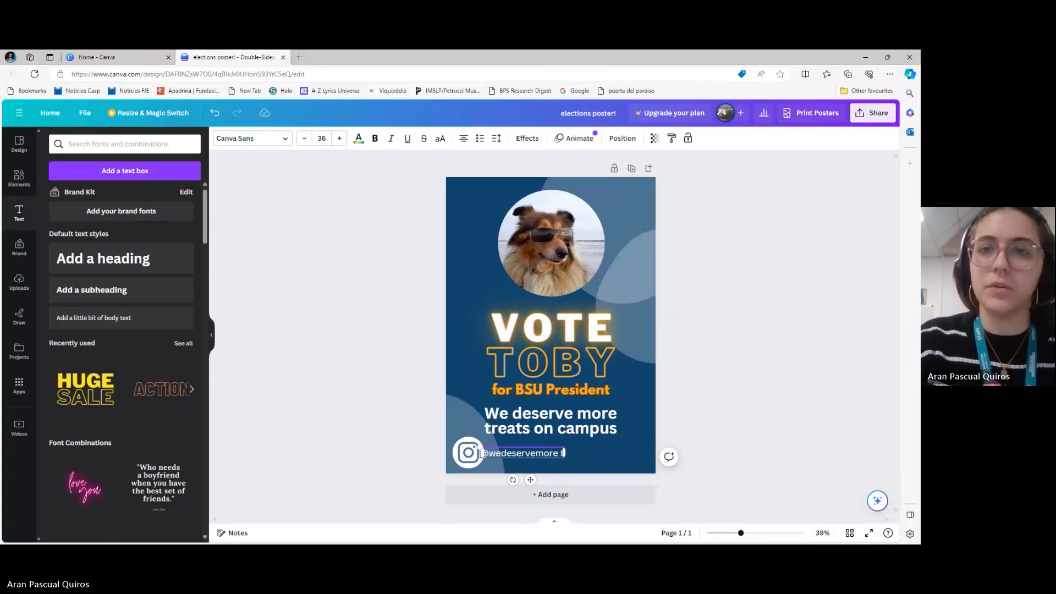
type("reats")
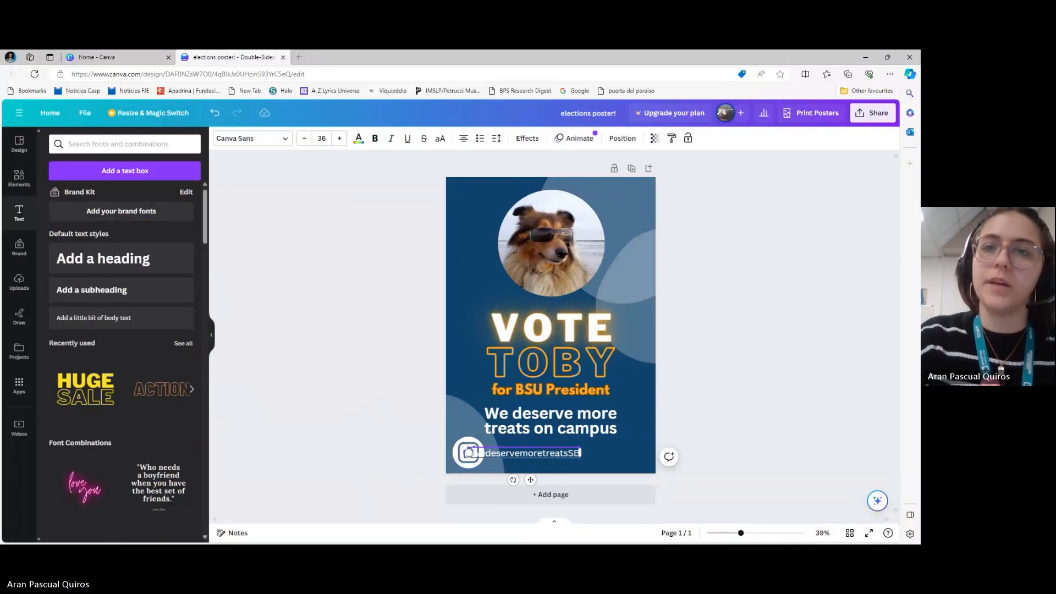
type("BSU")
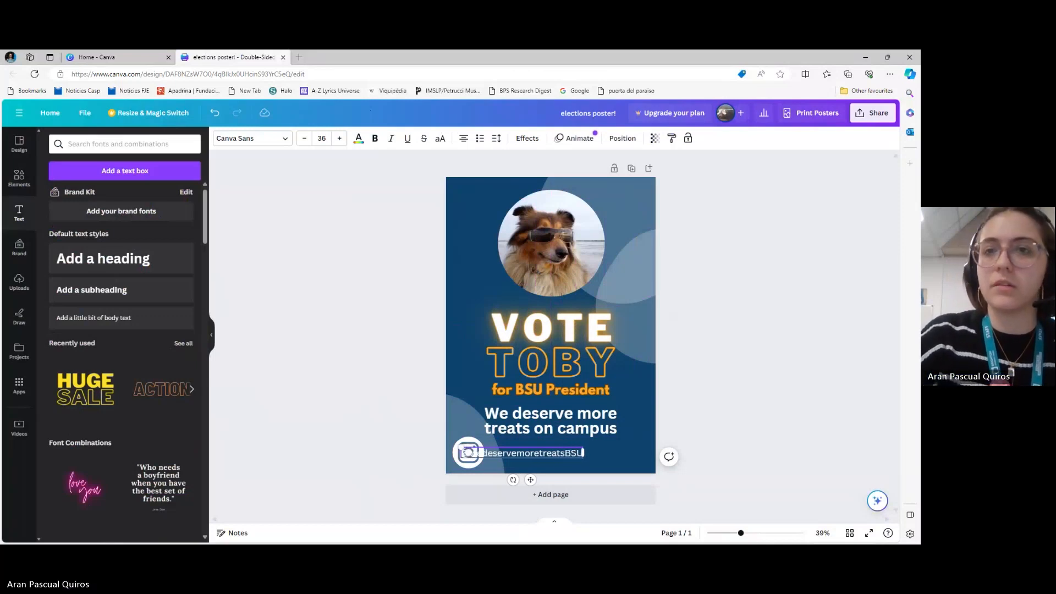
left_click_drag(530, 479, 561, 477)
left_click(789, 375)
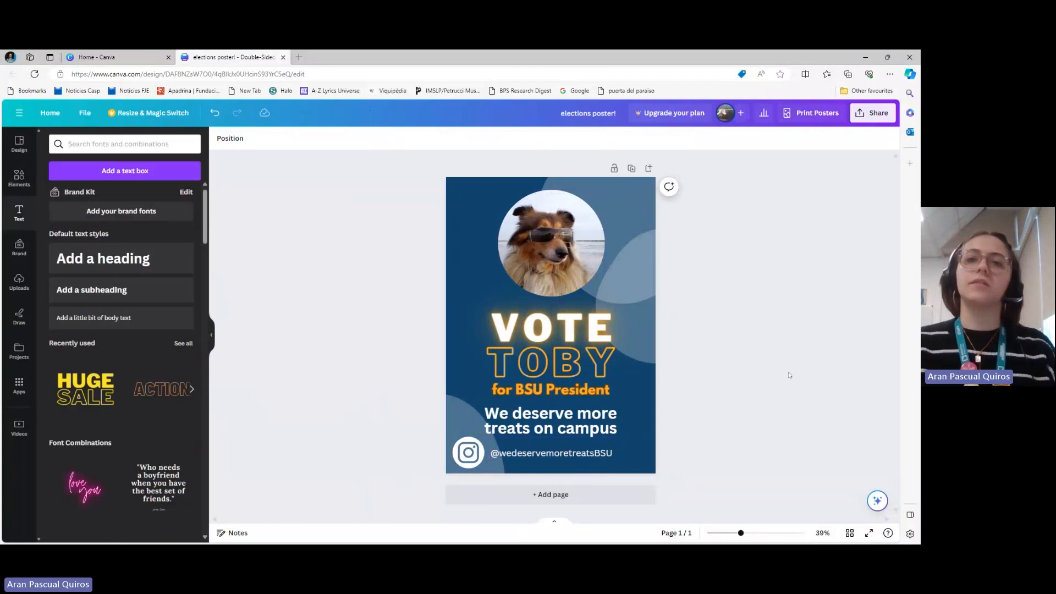
left_click(473, 456)
left_click(533, 454, "shift")
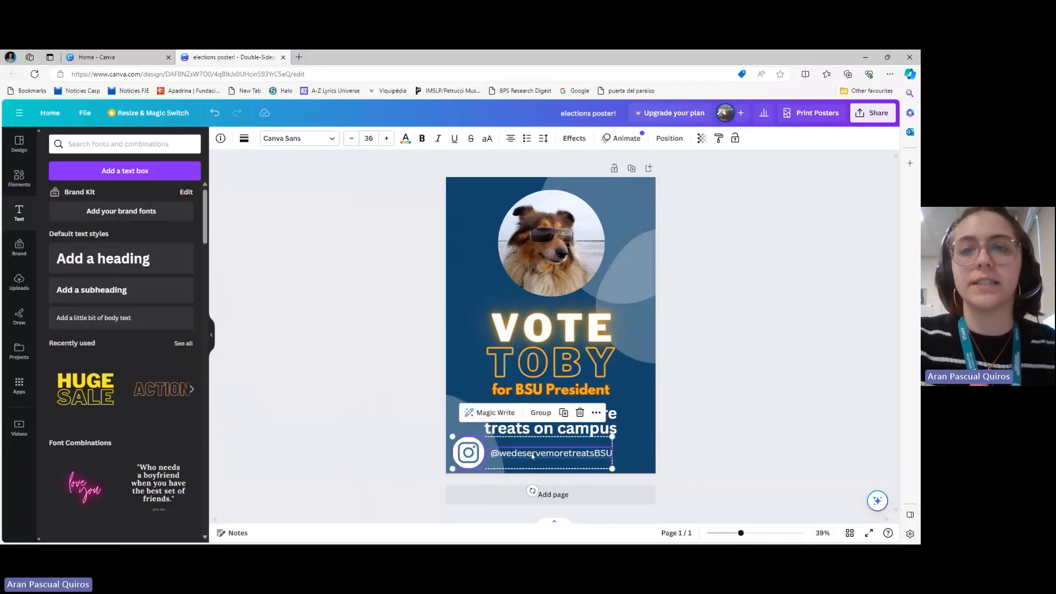
key("ctrl+g")
mouse_move(532, 456)
left_mouse_down()
mouse_move(561, 454)
mouse_move(551, 454)
left_mouse_up()
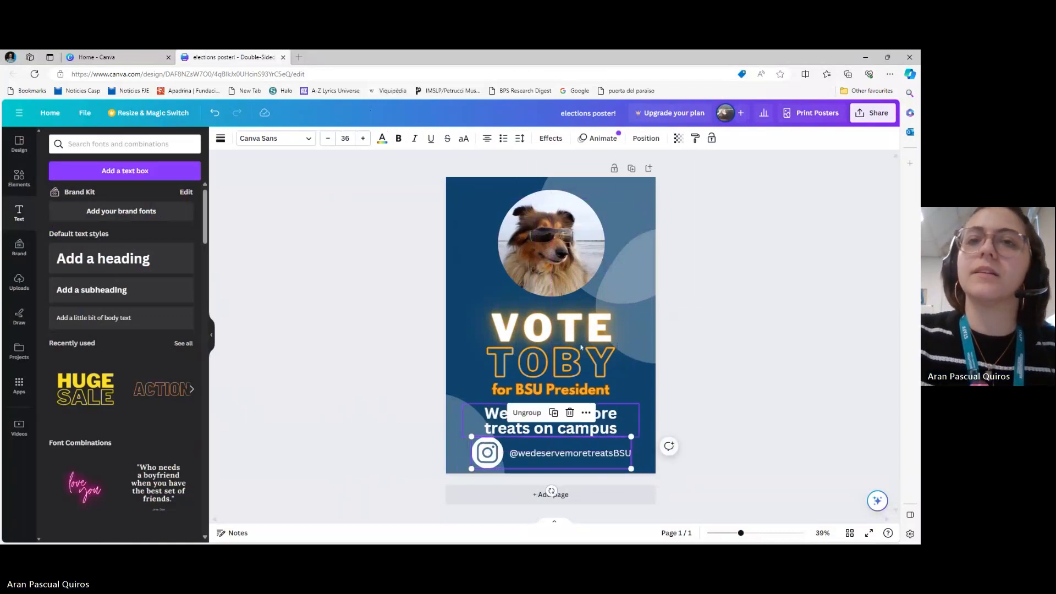
left_click(401, 329)
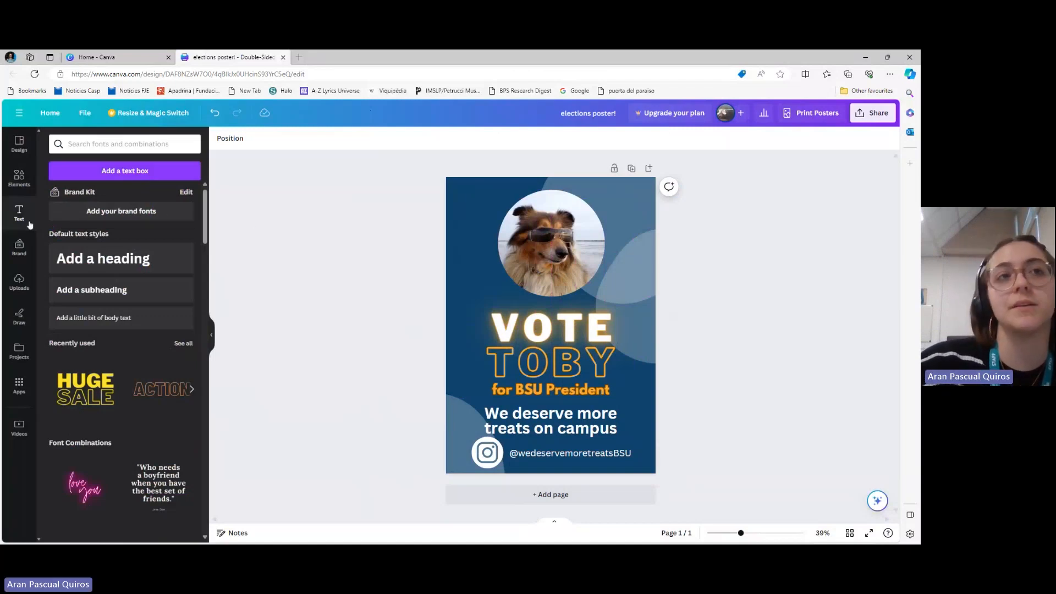
Search the graphics for "banner", add the white ribbon banner and place it in the poster's upper-right area
left_click(16, 177)
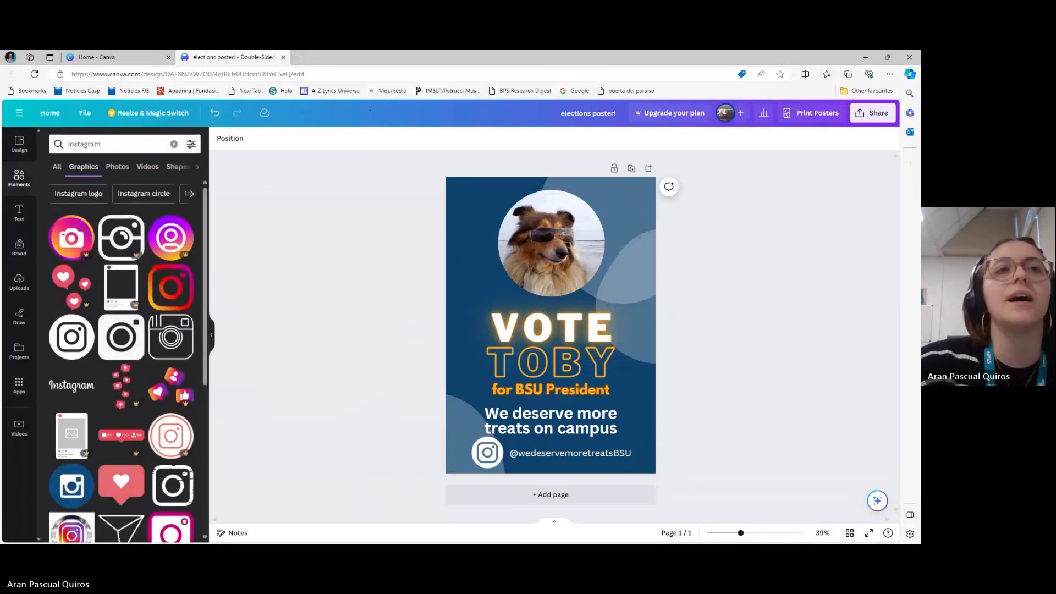
left_click(174, 144)
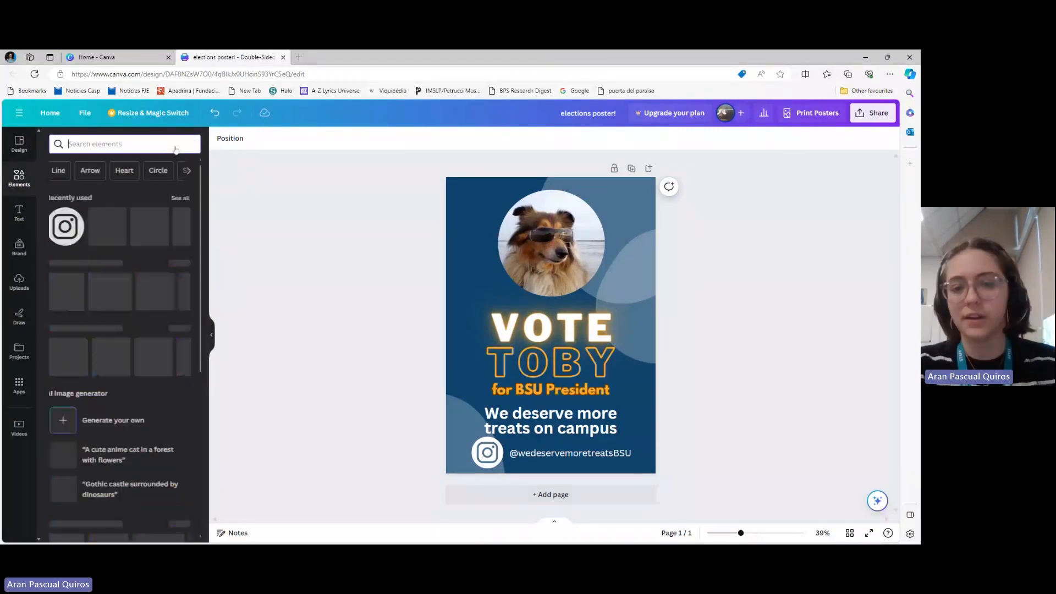
type("banner")
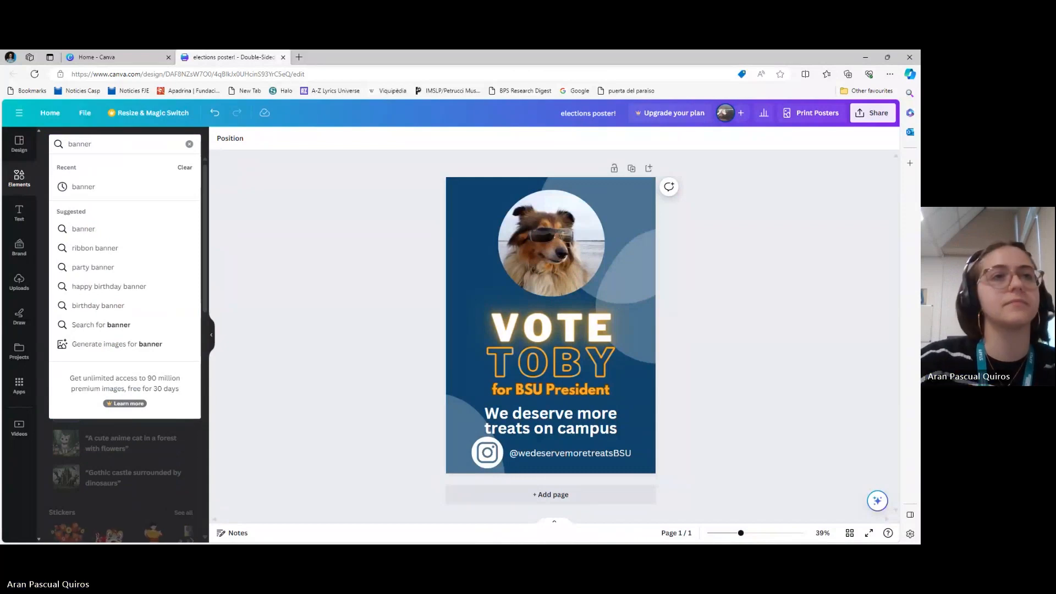
key("Return")
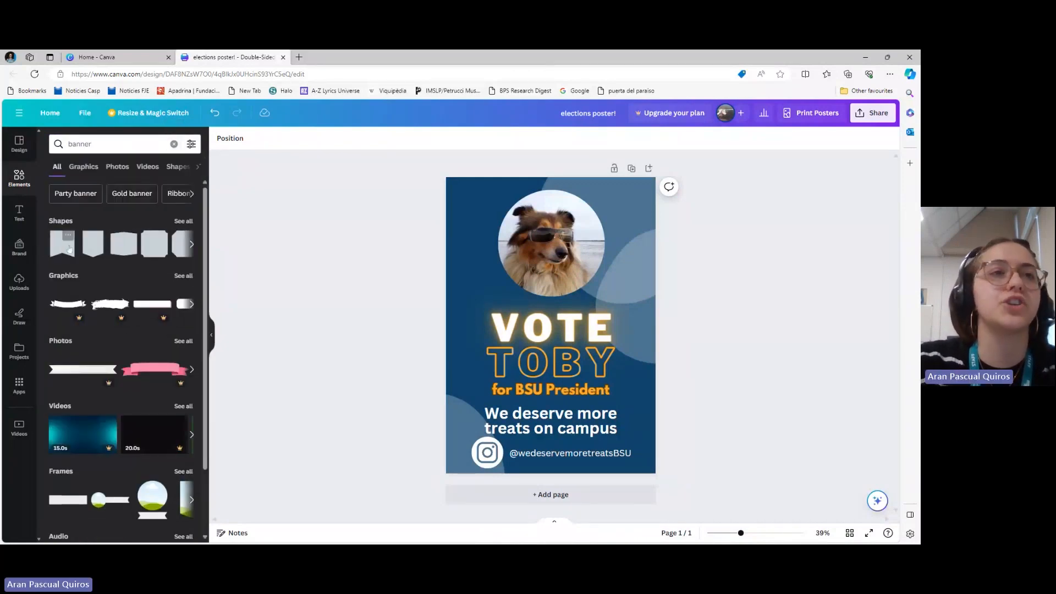
left_click(187, 277)
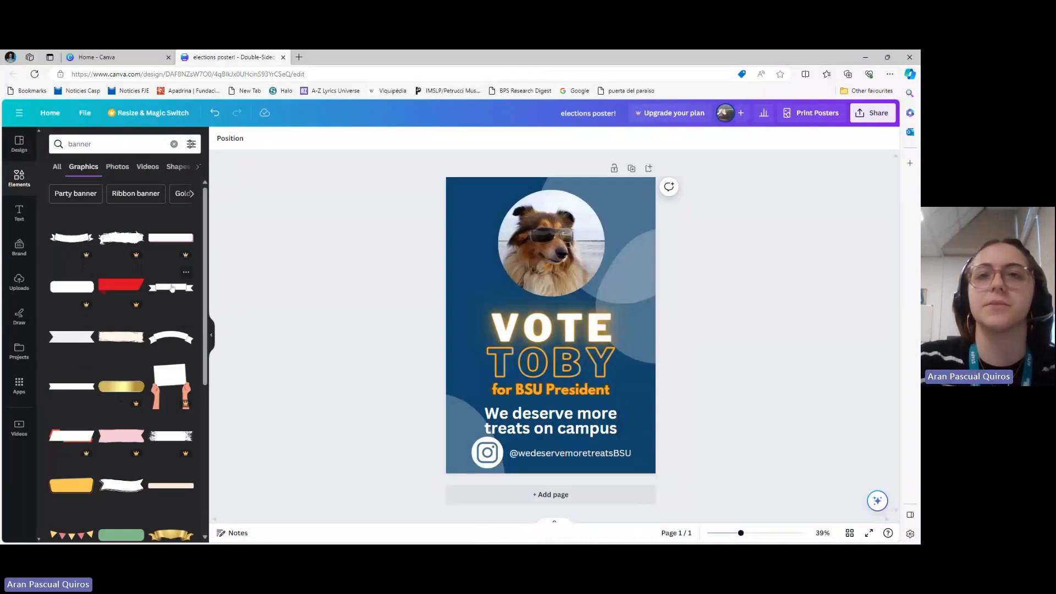
left_click(172, 287)
left_click_drag(556, 327, 609, 190)
Shrink the circular dog photo and centre it horizontally near the top of the poster
left_click(547, 265)
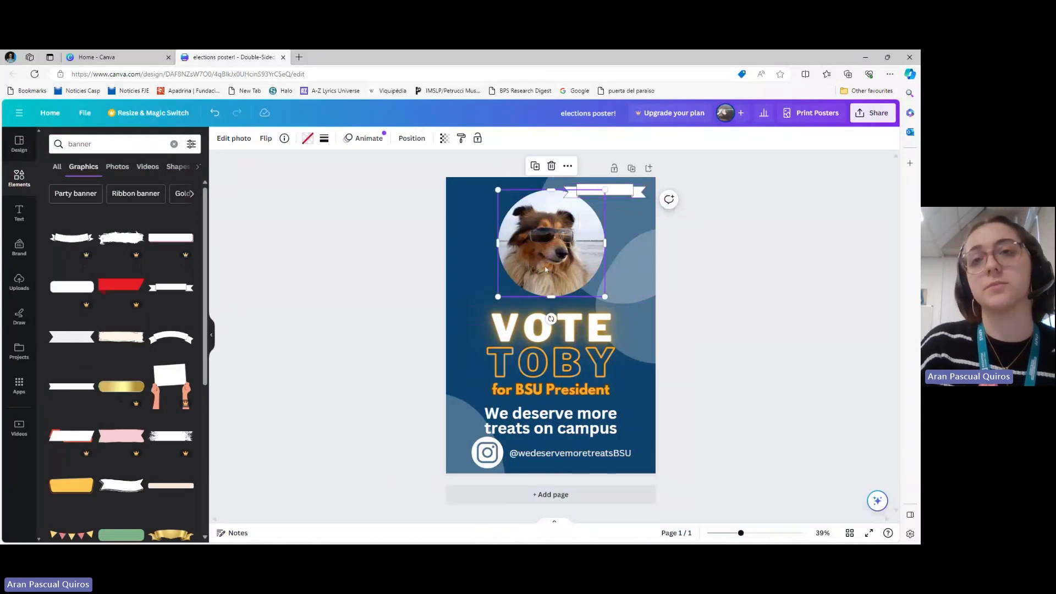
left_click_drag(605, 296, 584, 276)
left_click_drag(532, 249, 542, 250)
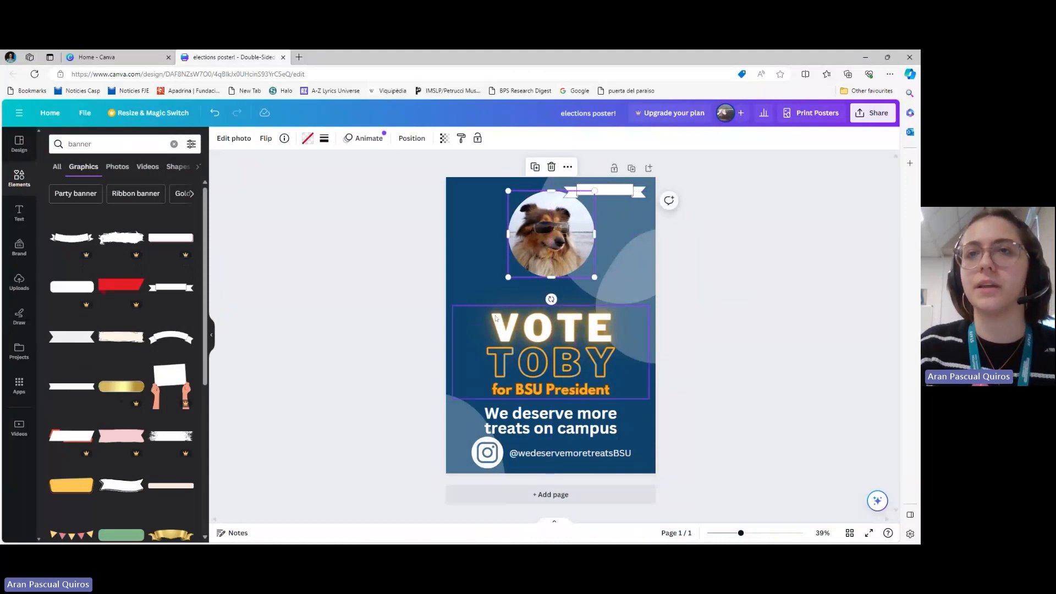
Move the grouped title up towards the dog photo and raise the slogan to sit just beneath it
left_click(512, 332)
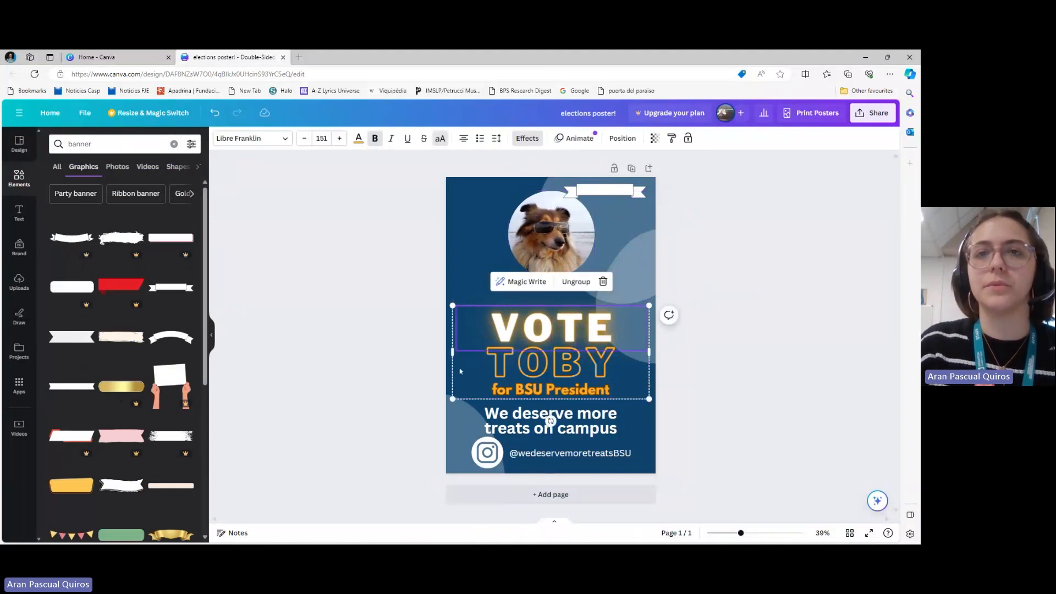
left_click_drag(464, 372, 463, 351)
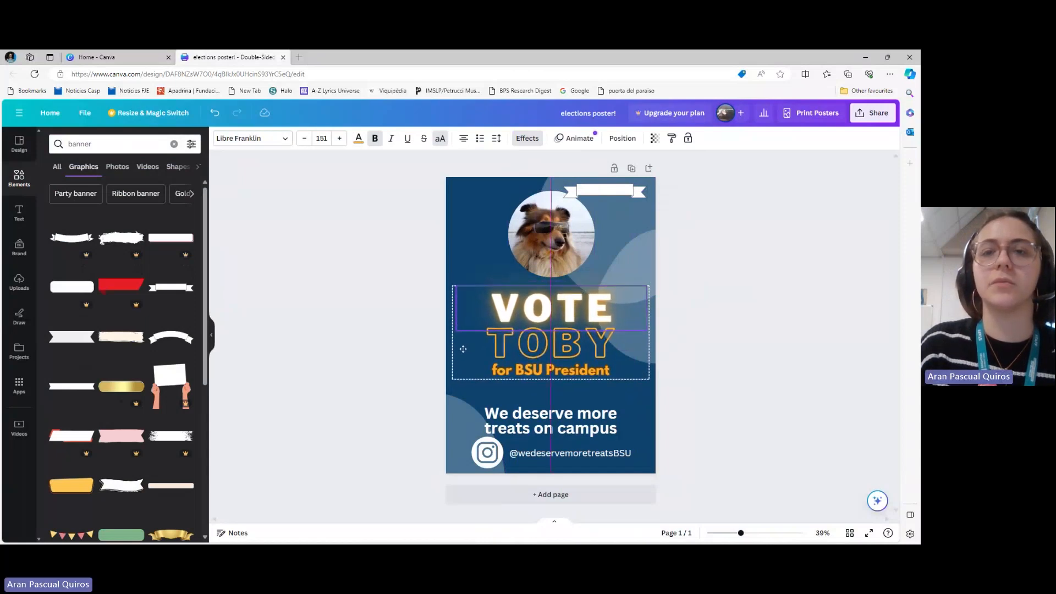
left_click_drag(528, 418, 528, 396)
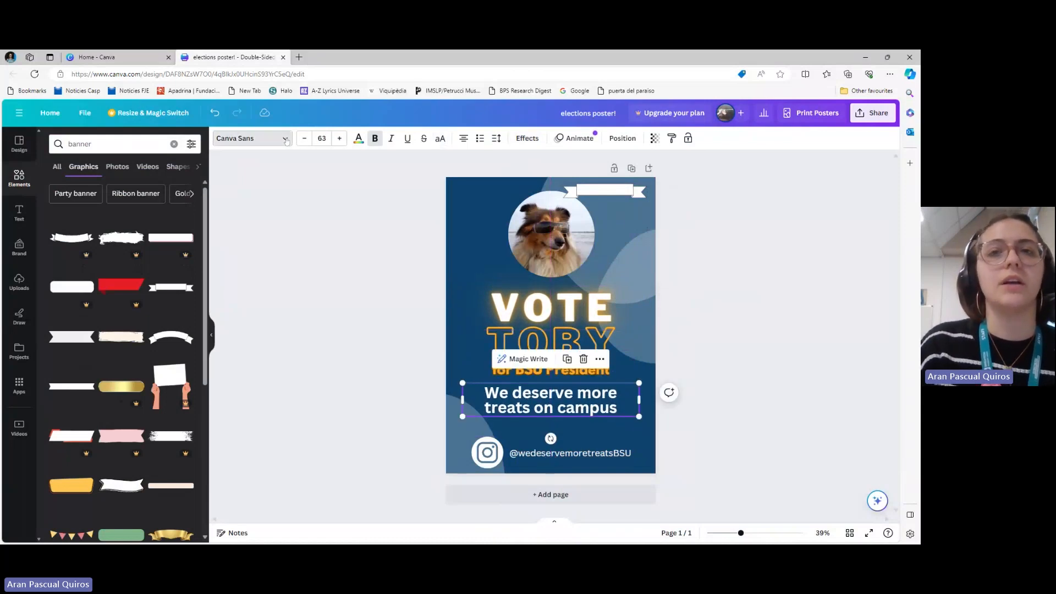
Set the slogan "We deserve more treats on campus" in League Spartan at size 57
left_click(287, 141)
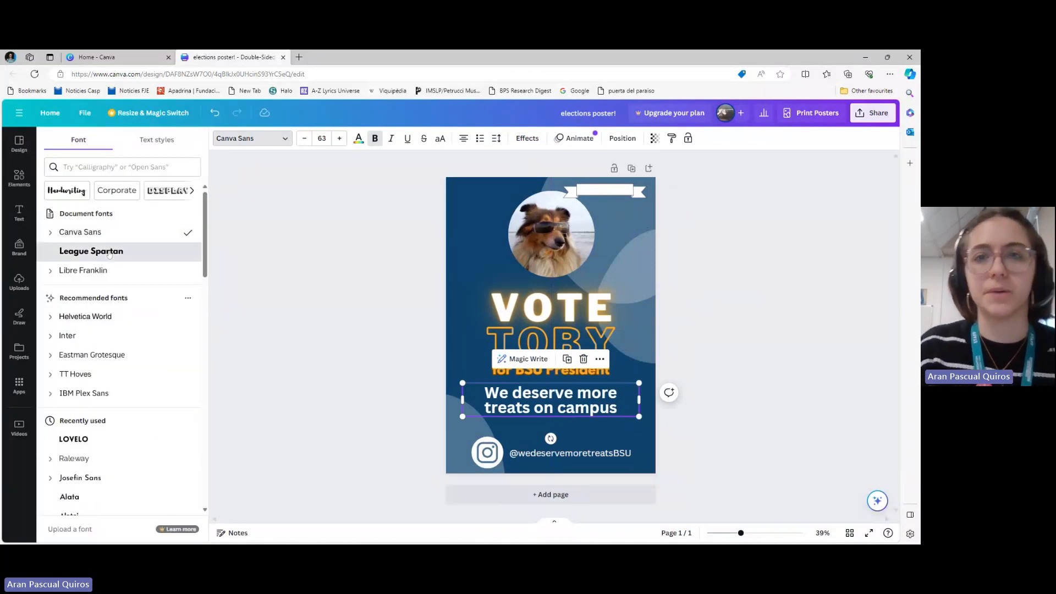
left_click(110, 254)
left_click(305, 139)
left_click(304, 139)
left_click(305, 139)
left_click(305, 139)
left_click(305, 139)
left_click(304, 140)
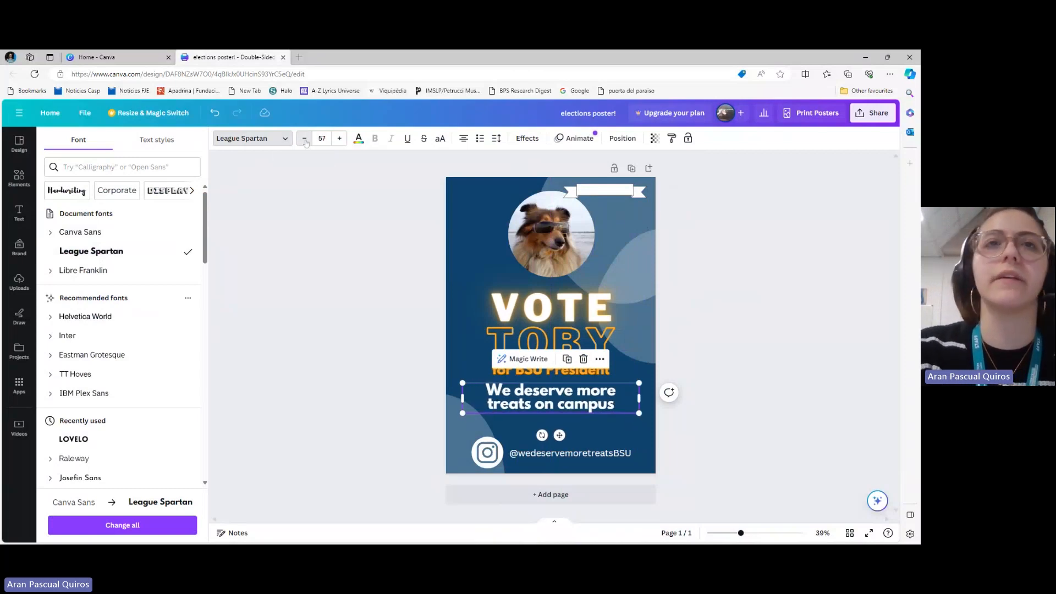
key("Escape")
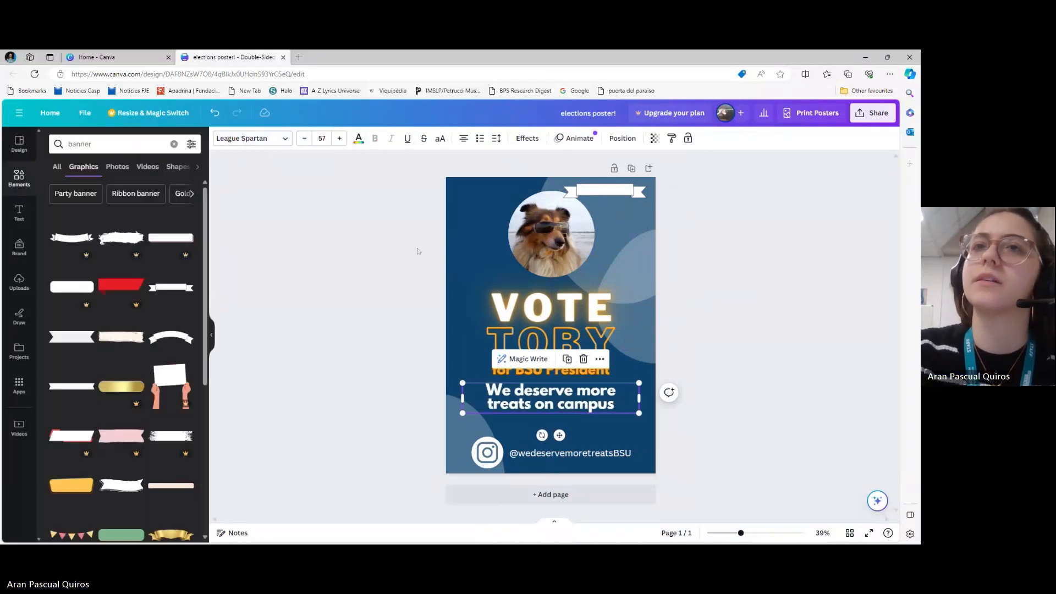
Move and enlarge the ribbon banner beneath the slogan, and shrink the Instagram group into the poster's lower-right corner
left_click(605, 192)
left_click_drag(605, 197, 655, 447)
left_click(490, 455)
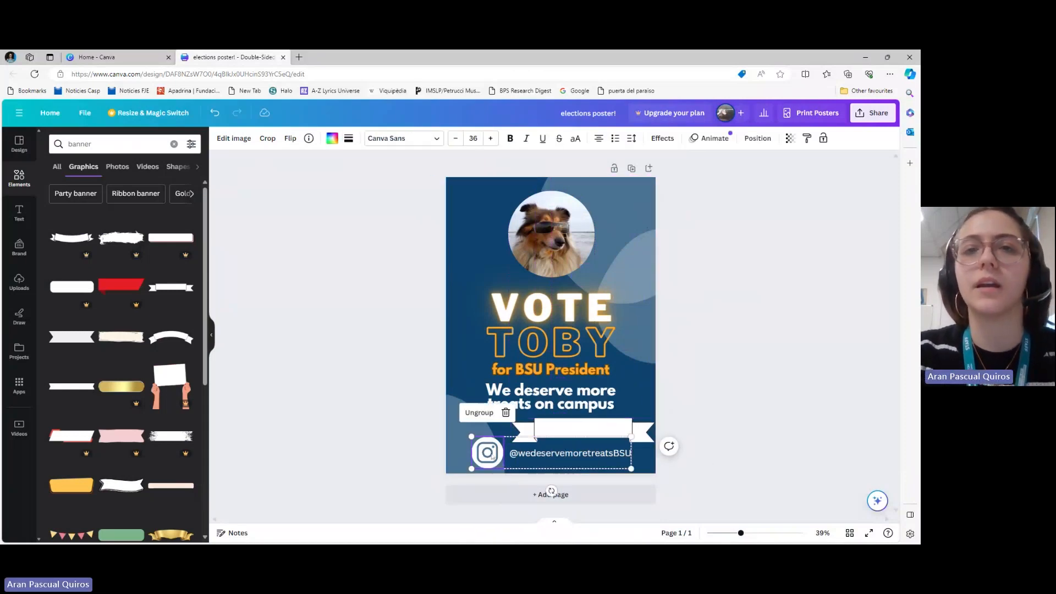
left_click_drag(472, 436, 523, 448)
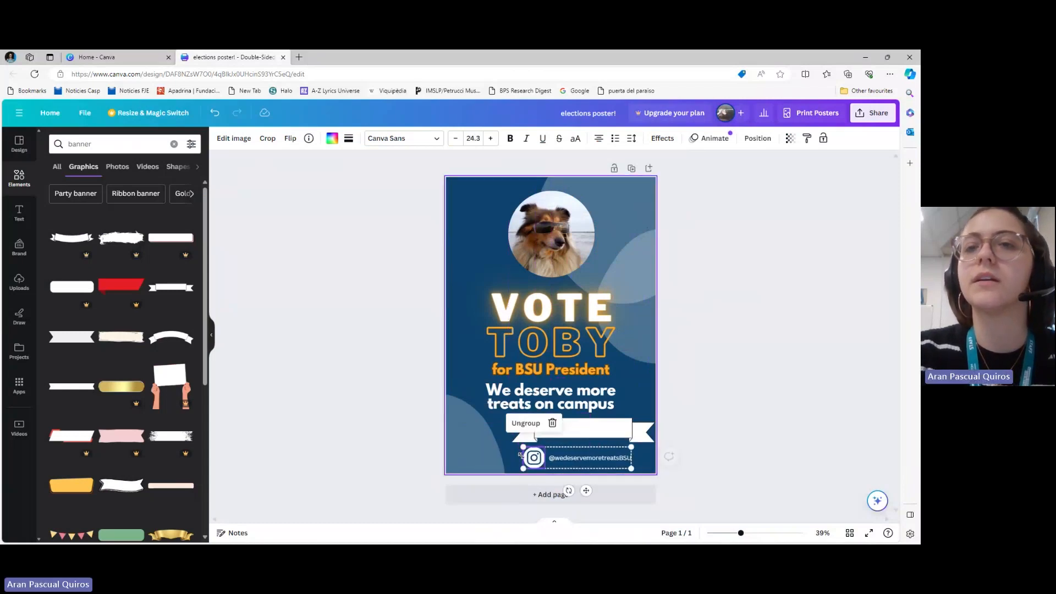
left_click_drag(582, 462, 599, 459)
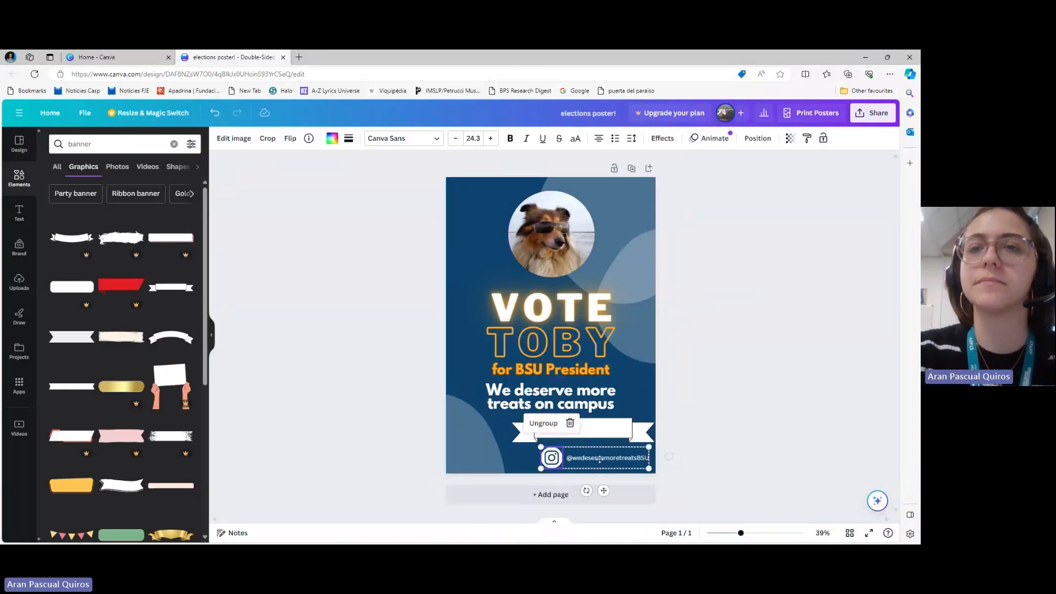
Centre the ribbon banner horizontally between the slogan and the Instagram group
left_click(609, 440)
left_click_drag(609, 440, 573, 437)
left_click(378, 366)
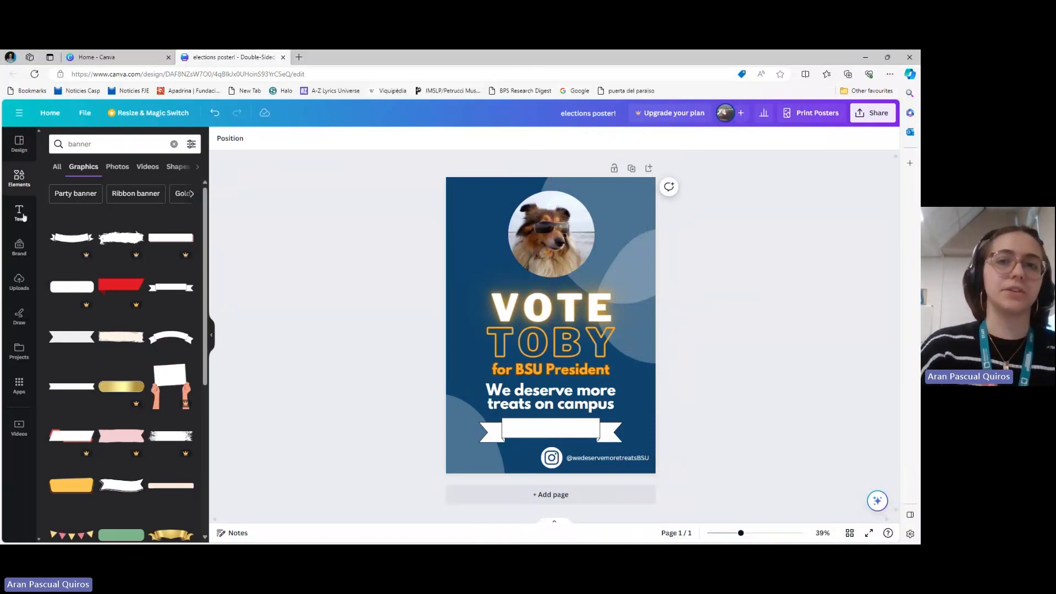
Add a body text box on the ribbon banner and replace its placeholder text with "Vot"
left_click(20, 213)
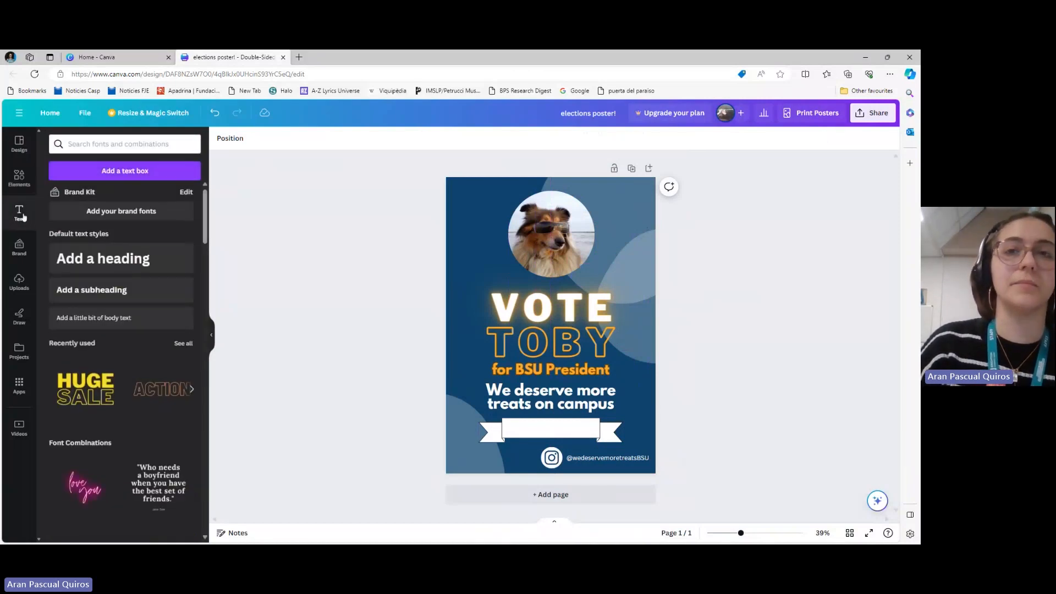
left_click(88, 318)
left_click_drag(559, 353, 560, 454)
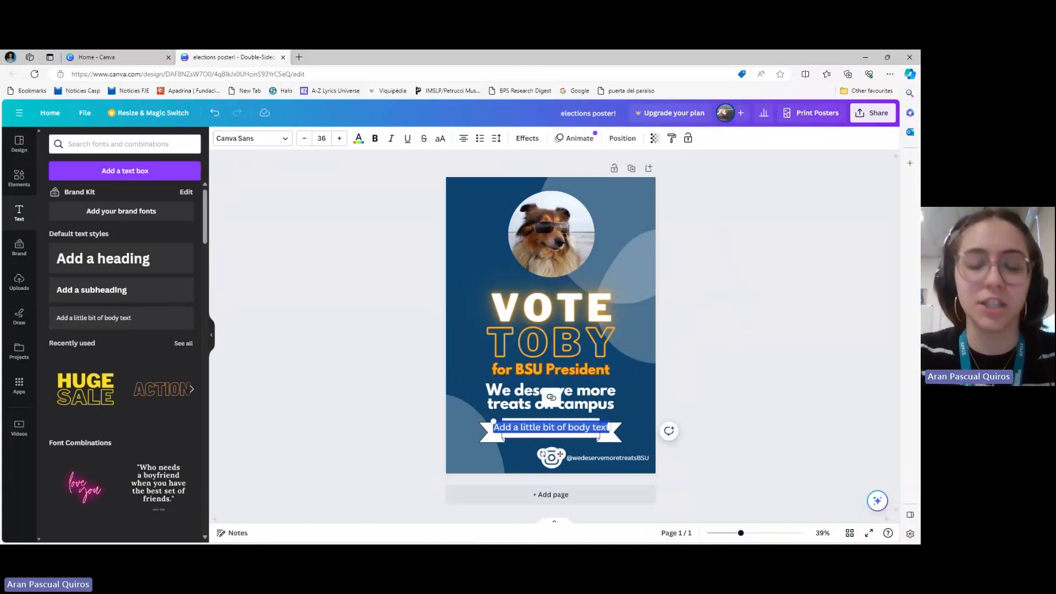
key("BackSpace")
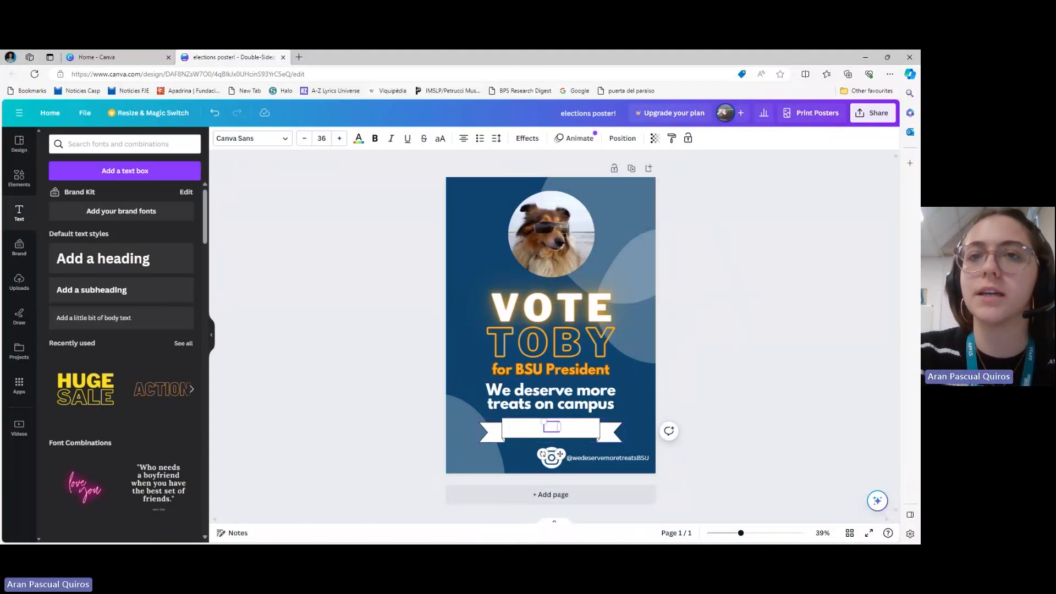
type("V")
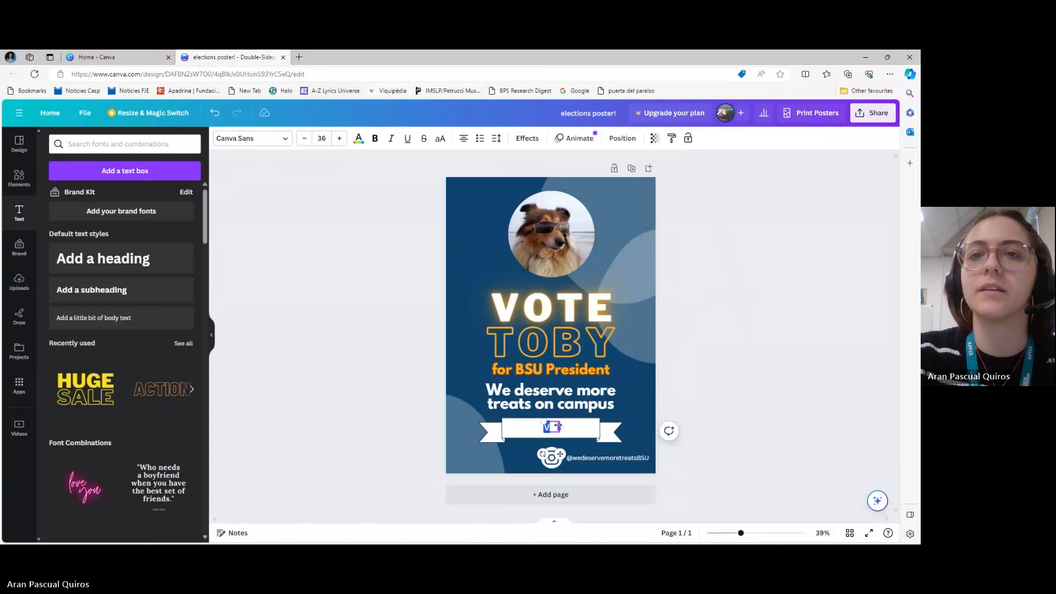
type("ol")
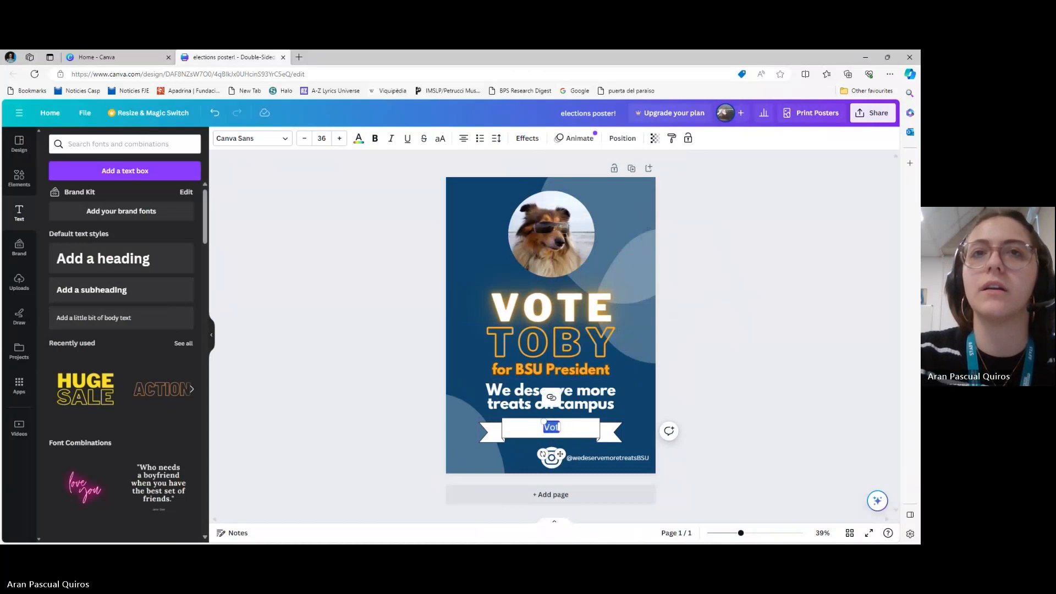
Recolour the banner text black (#000000) and complete it as "Voting opens 12th March"
left_click(358, 139)
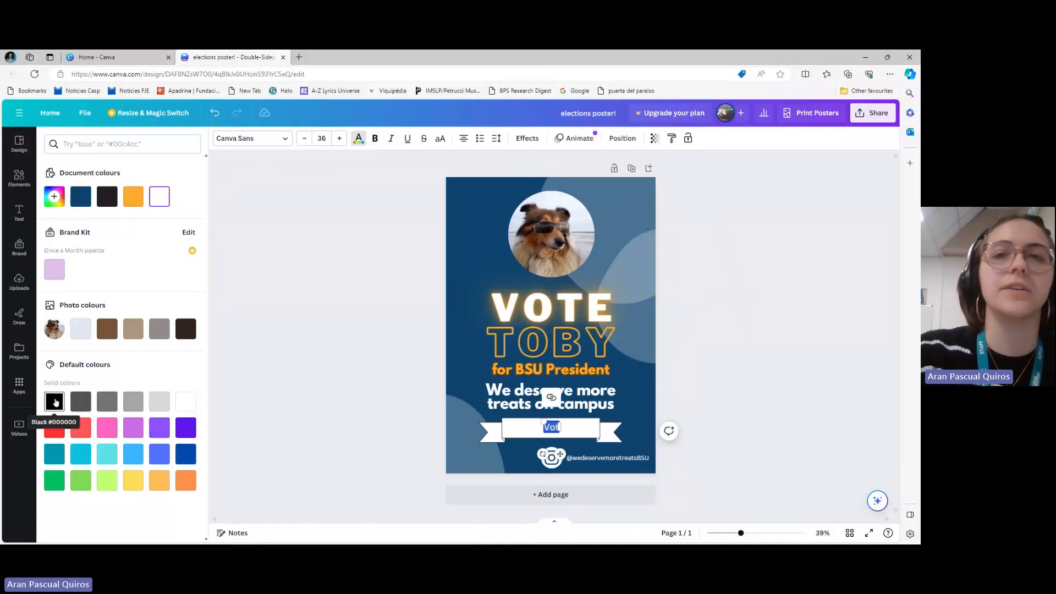
left_click(55, 402)
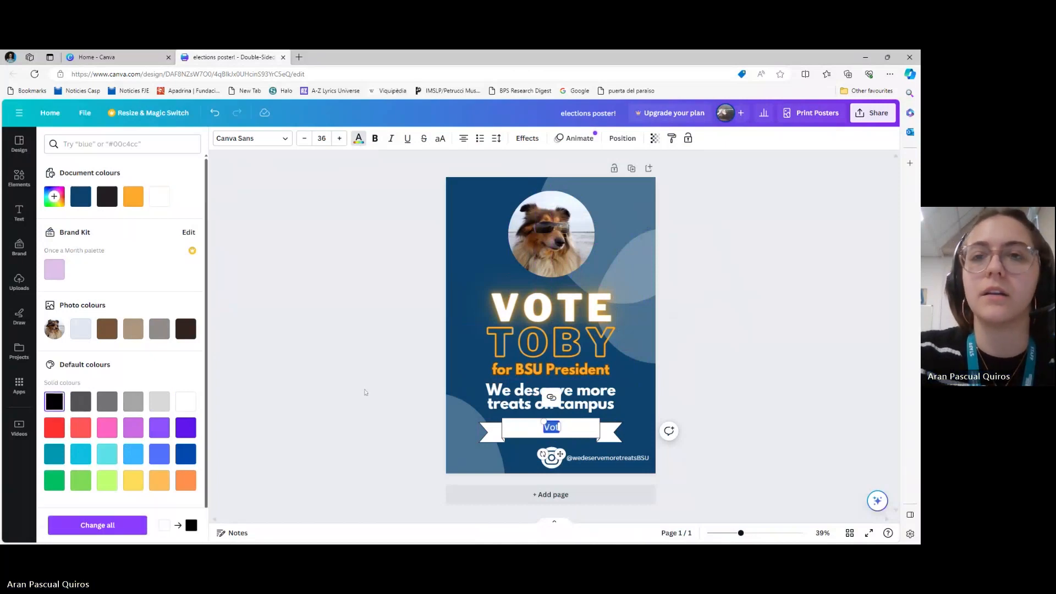
left_click(558, 427)
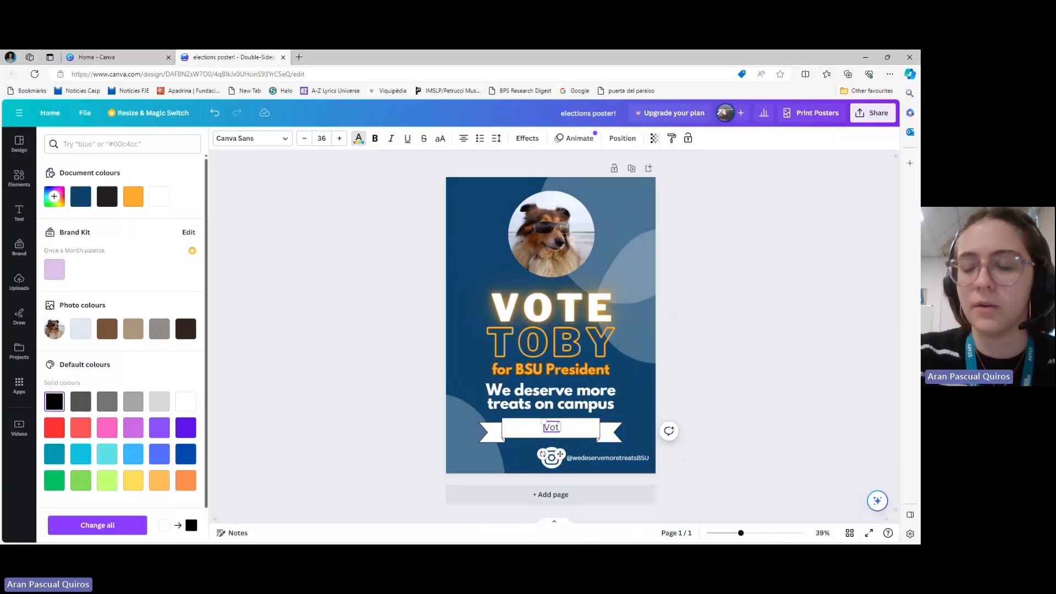
type("ing open")
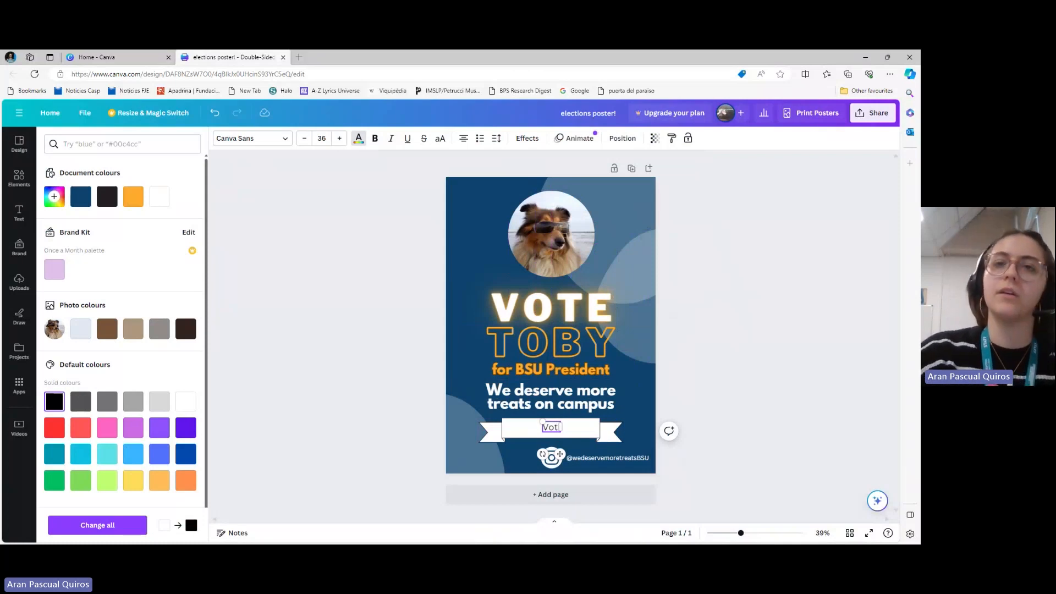
type("s")
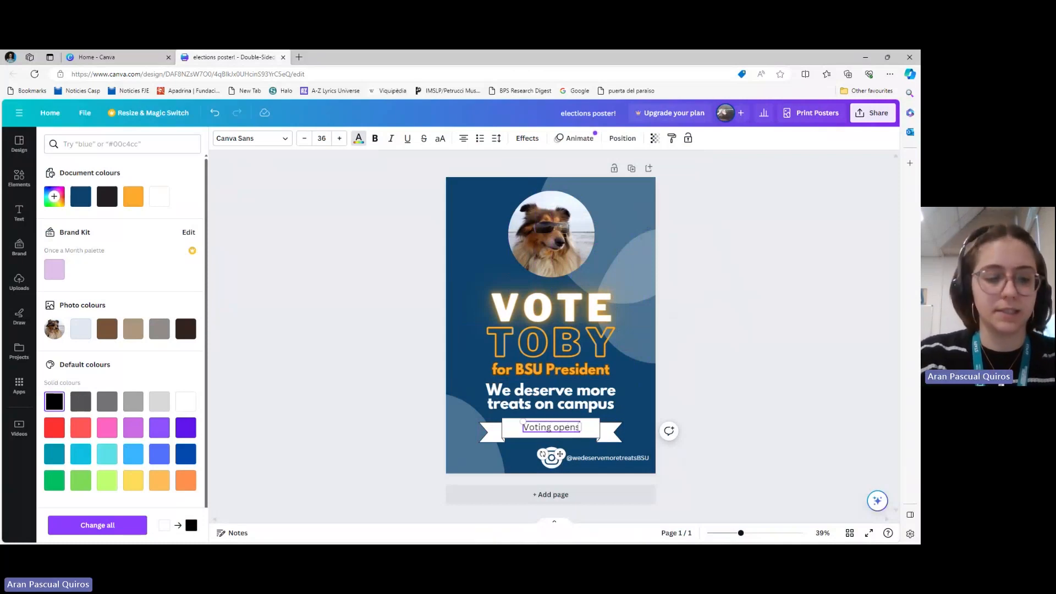
type(" 12th March")
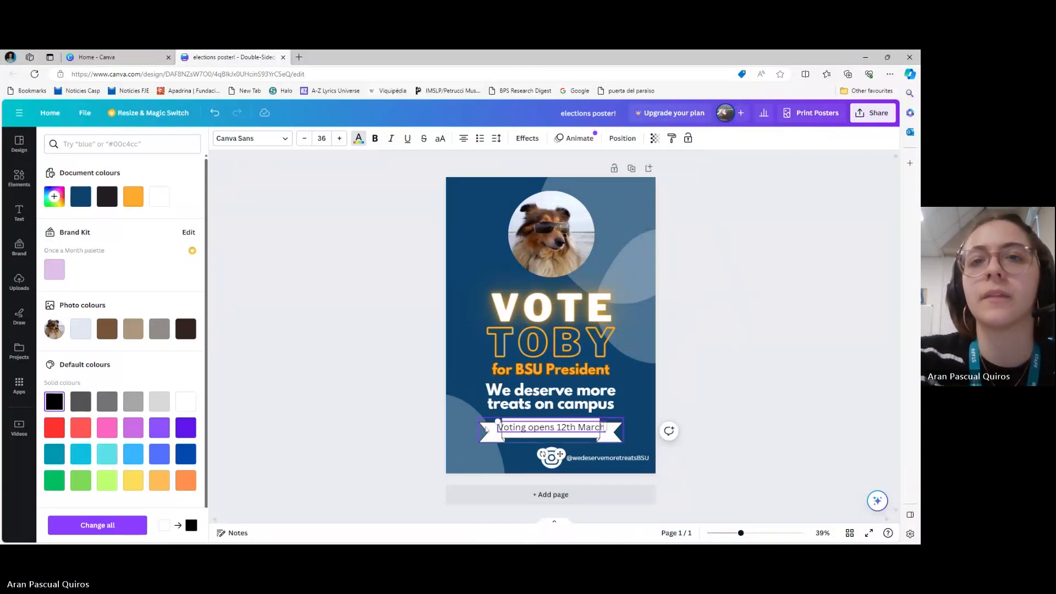
Shrink the banner text to size 32.5 and enlarge the centred ribbon so the text fits inside it
left_click_drag(499, 424, 508, 425)
left_click(493, 435)
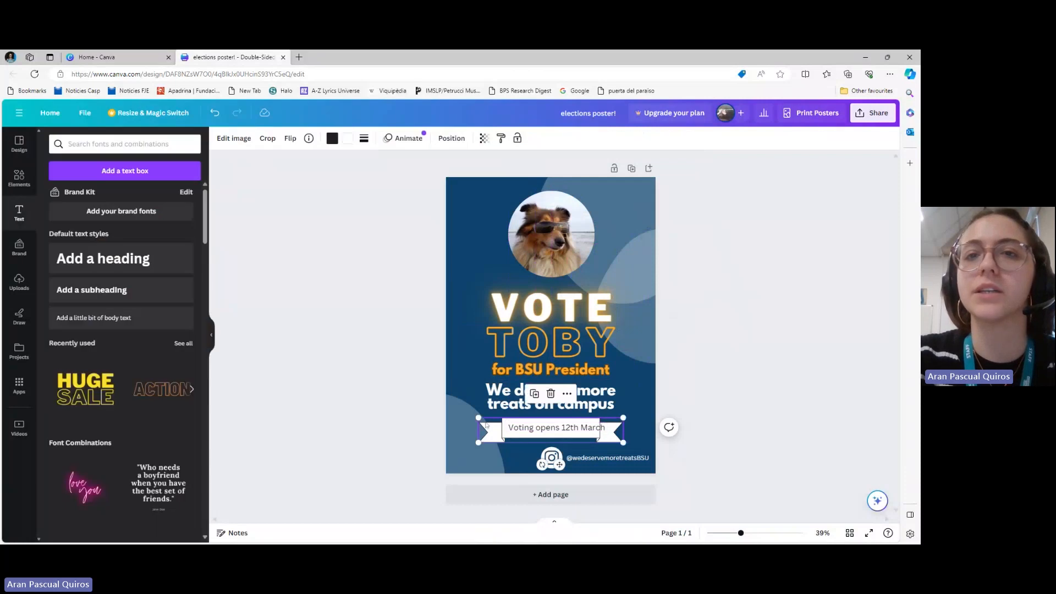
left_click_drag(478, 418, 540, 431)
left_click(547, 433)
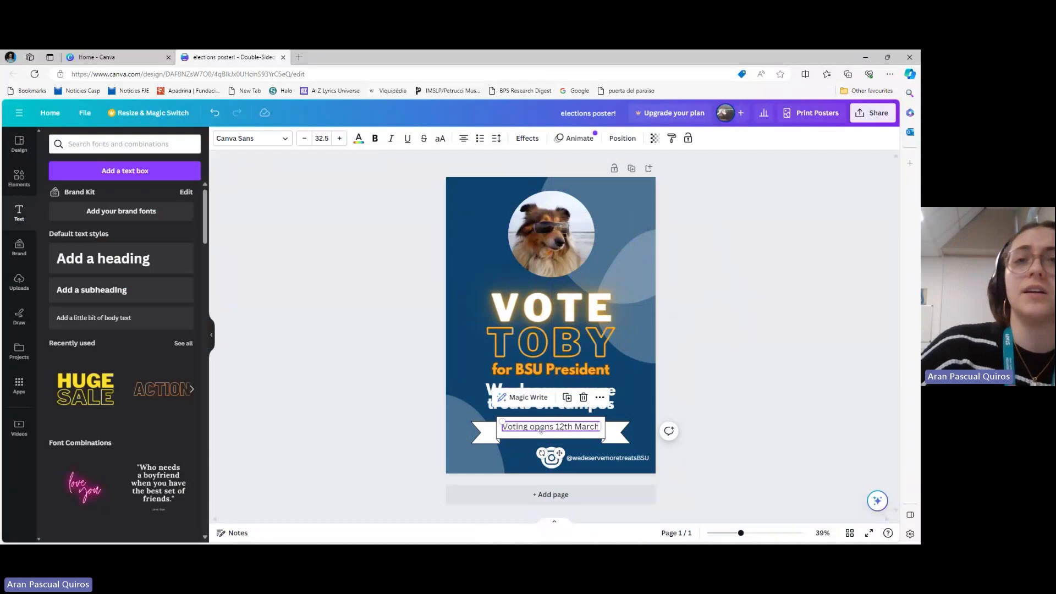
Nudge the grouped title and the slogan slightly upward to leave more room above the ribbon banner
left_click(520, 337)
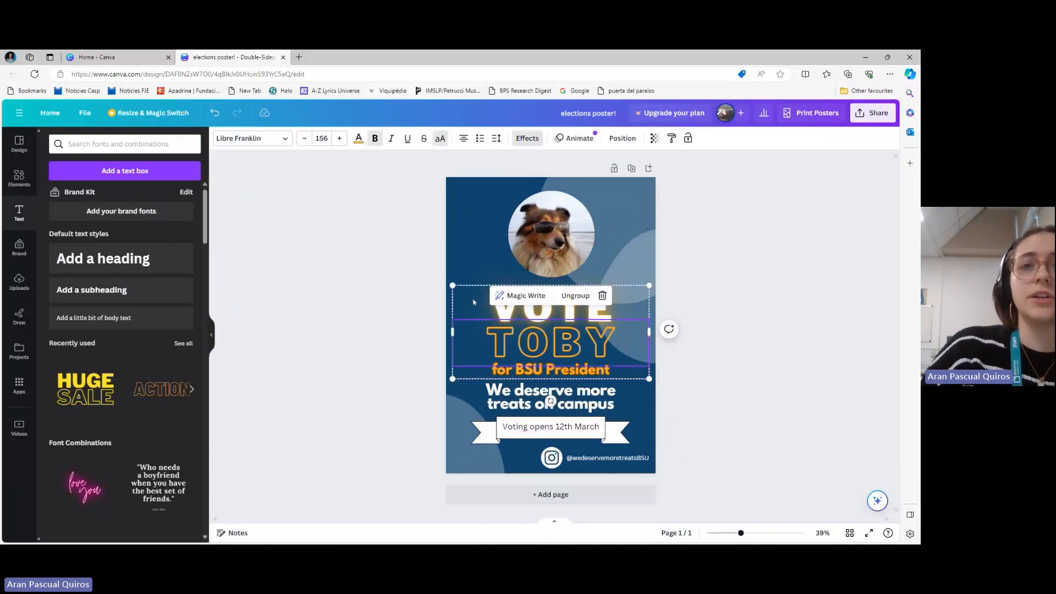
left_click_drag(471, 304, 470, 298)
left_click_drag(532, 395, 530, 391)
Change the "Voting opens 12th March" banner text to the Raleway font and enlarge it to size 35.5
left_click(521, 433)
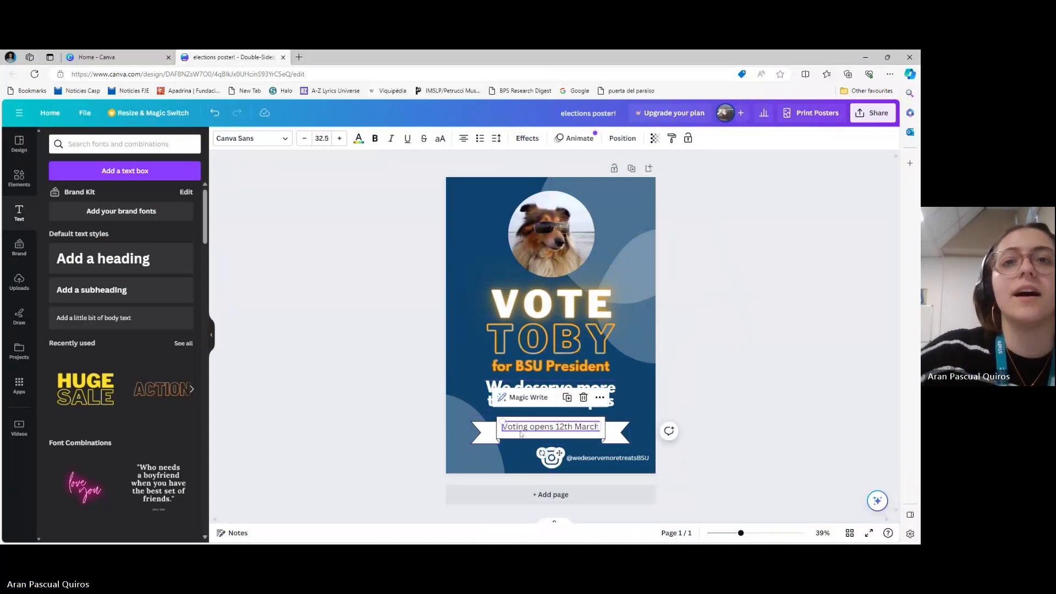
left_click(291, 145)
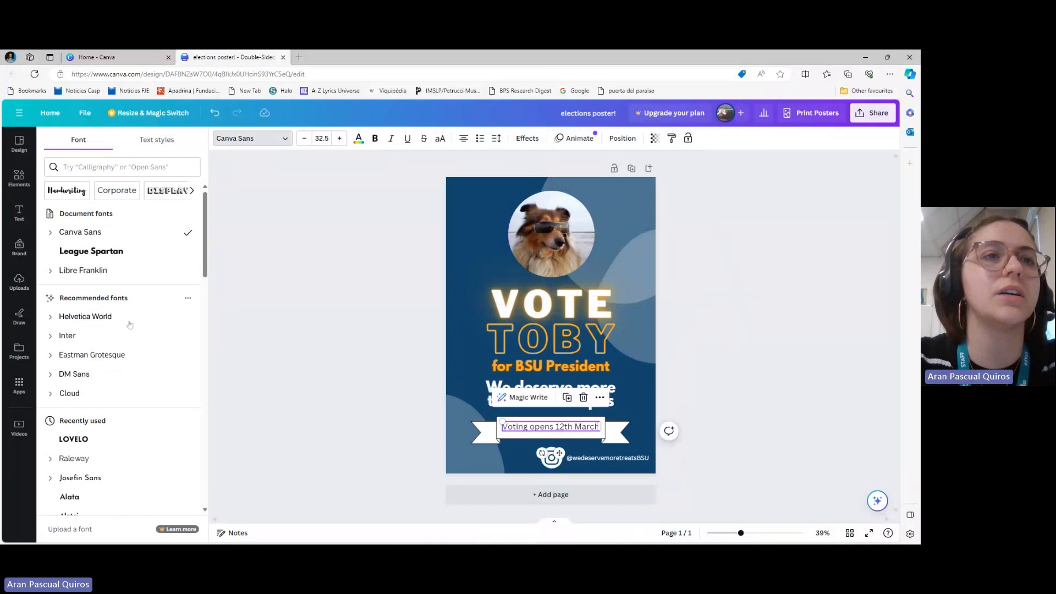
scroll(110, 358, "down", 5)
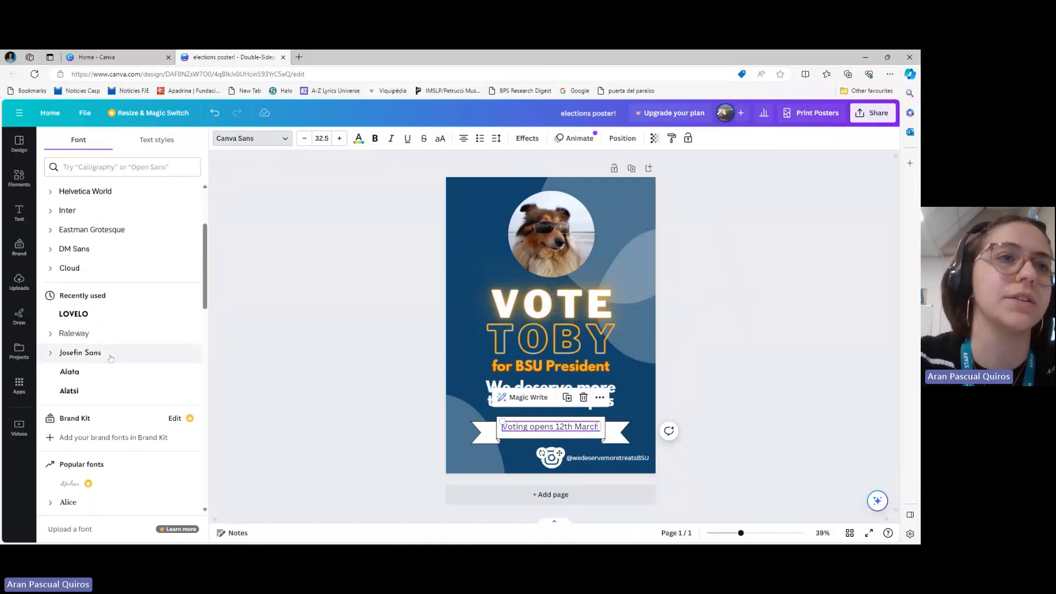
scroll(111, 358, "down", 4)
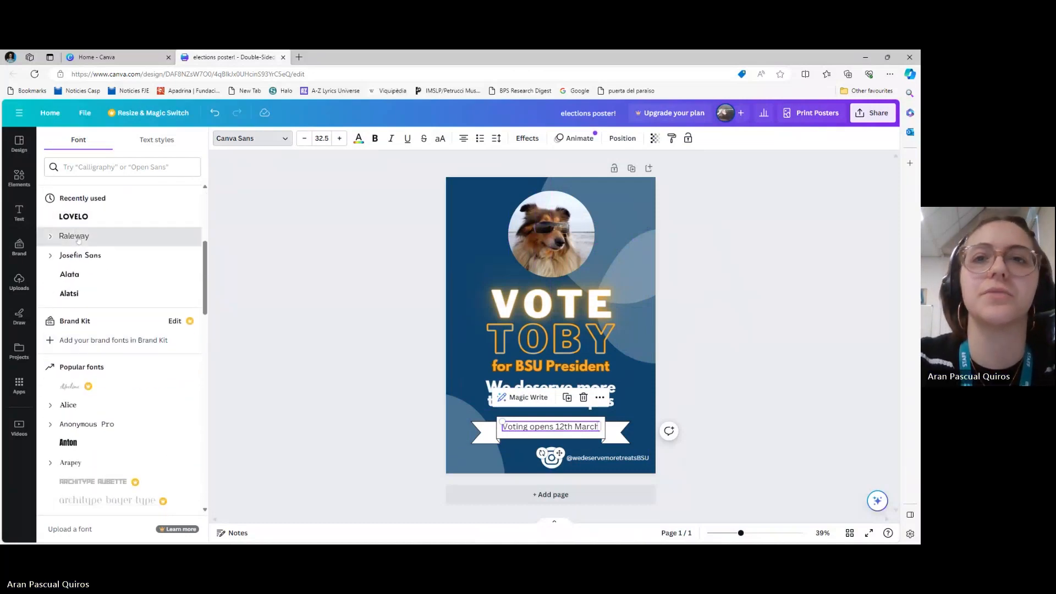
left_click(78, 236)
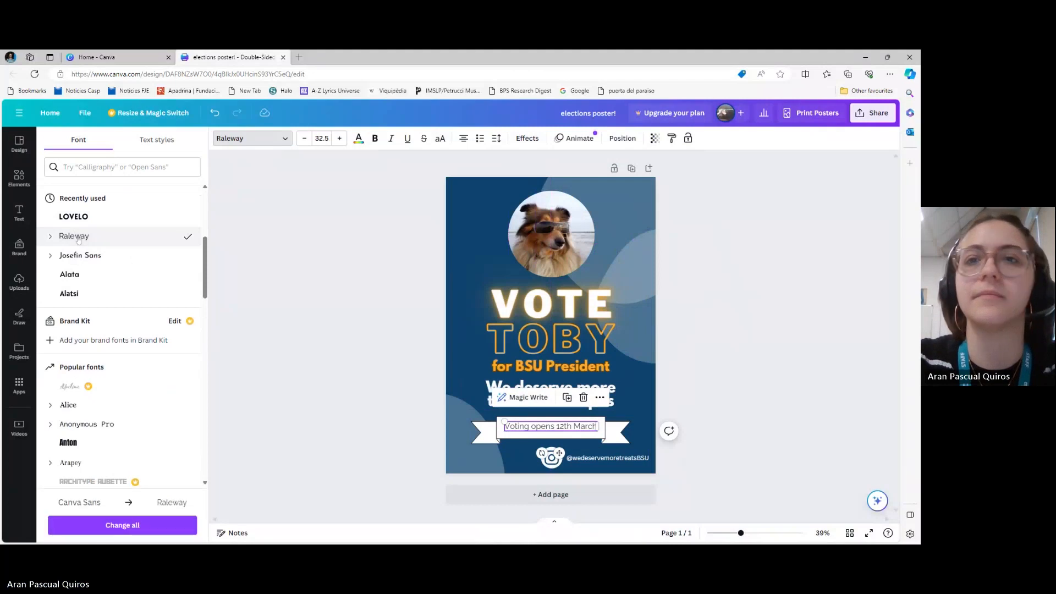
left_click(339, 138)
left_click(339, 138)
left_click(340, 140)
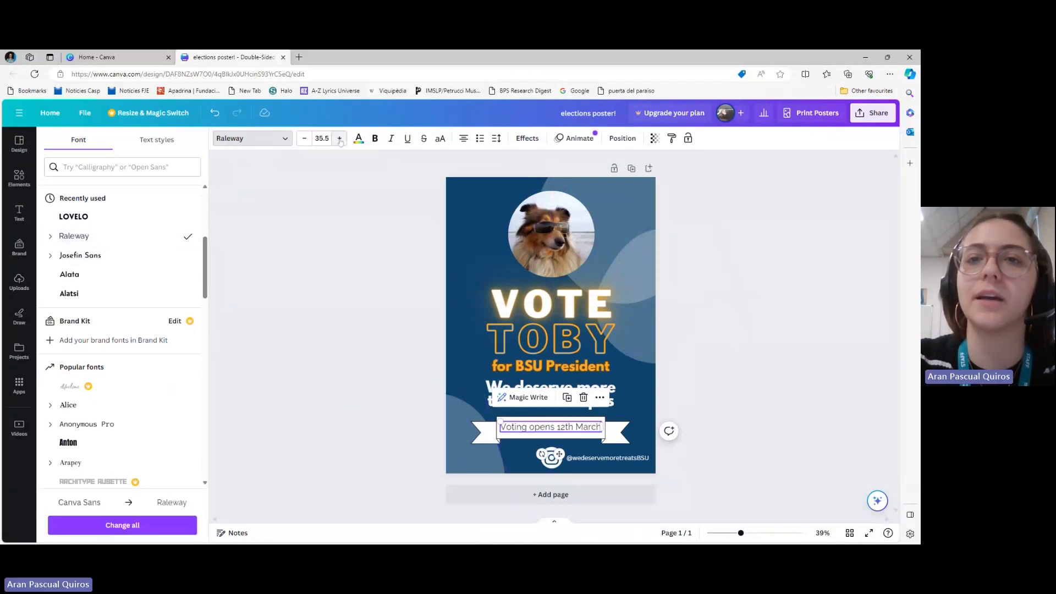
left_click(327, 373)
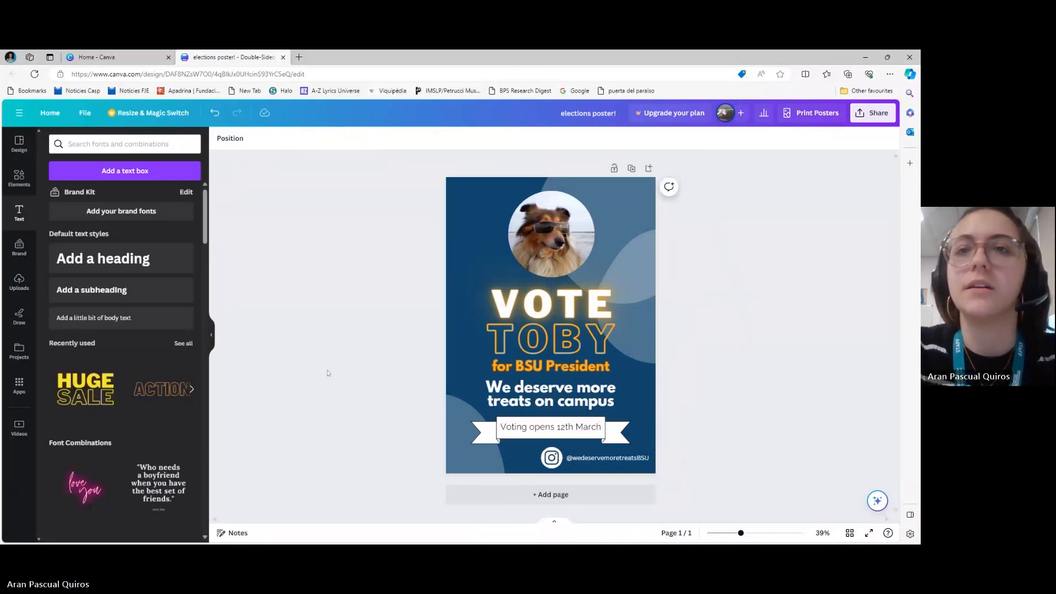
Nudge the banner text slightly down inside the ribbon and make it bold
left_click(572, 432)
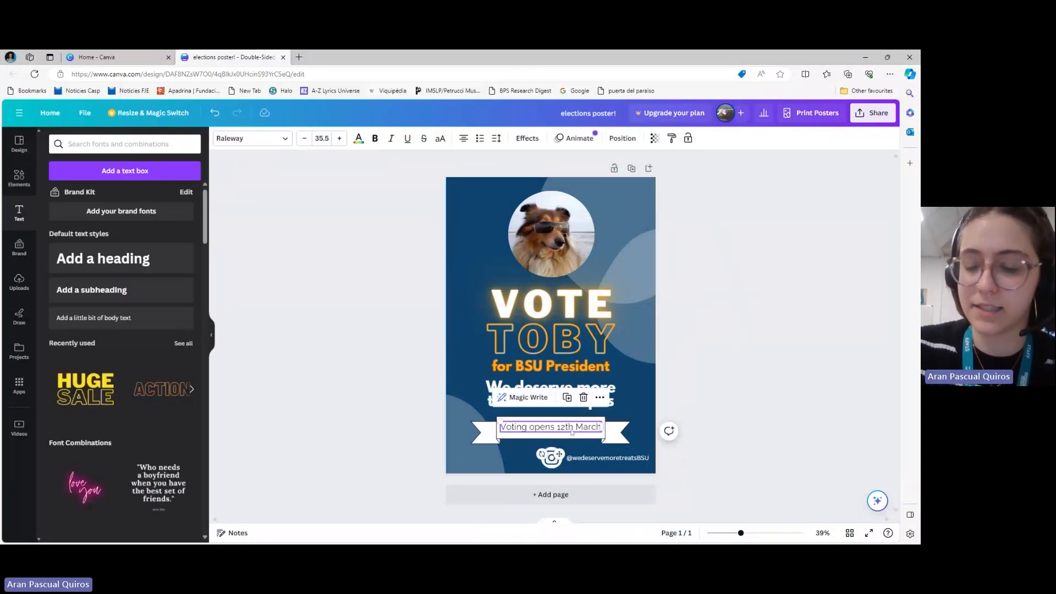
left_click(572, 432)
left_click(840, 368)
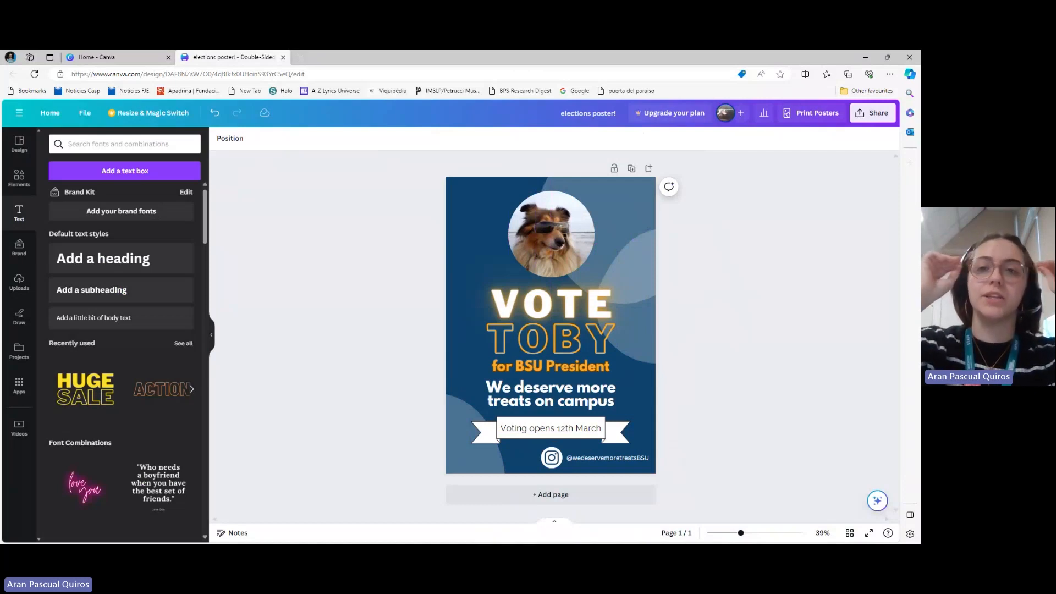
left_click(550, 428)
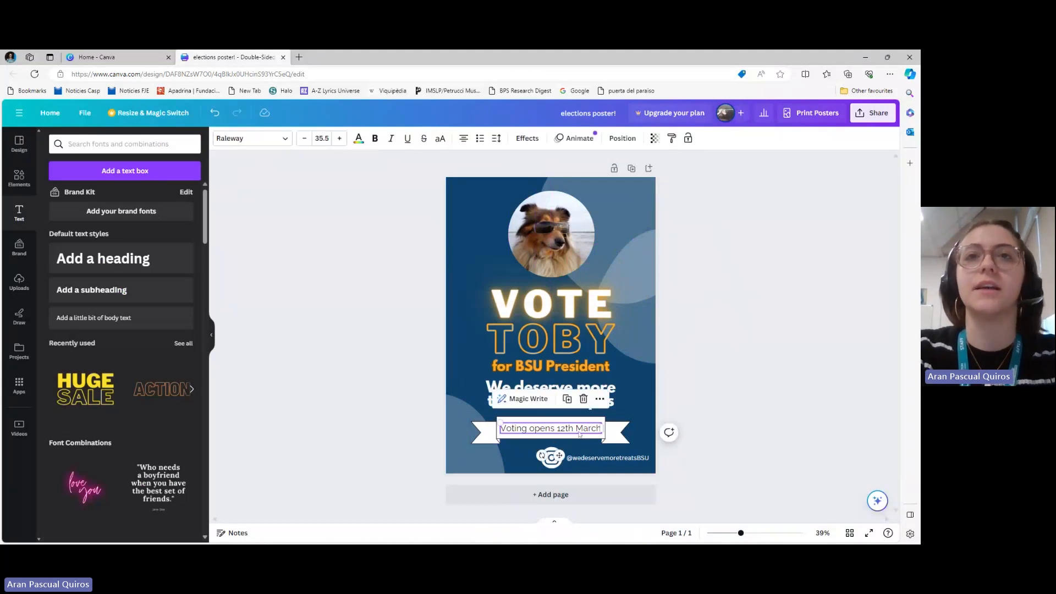
left_click(377, 139)
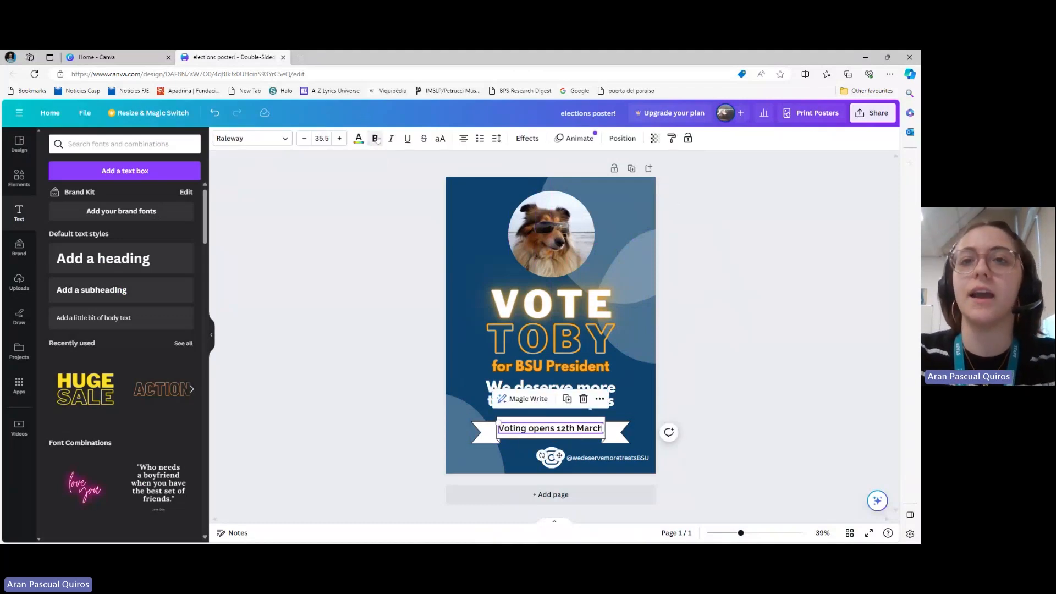
left_click(335, 344)
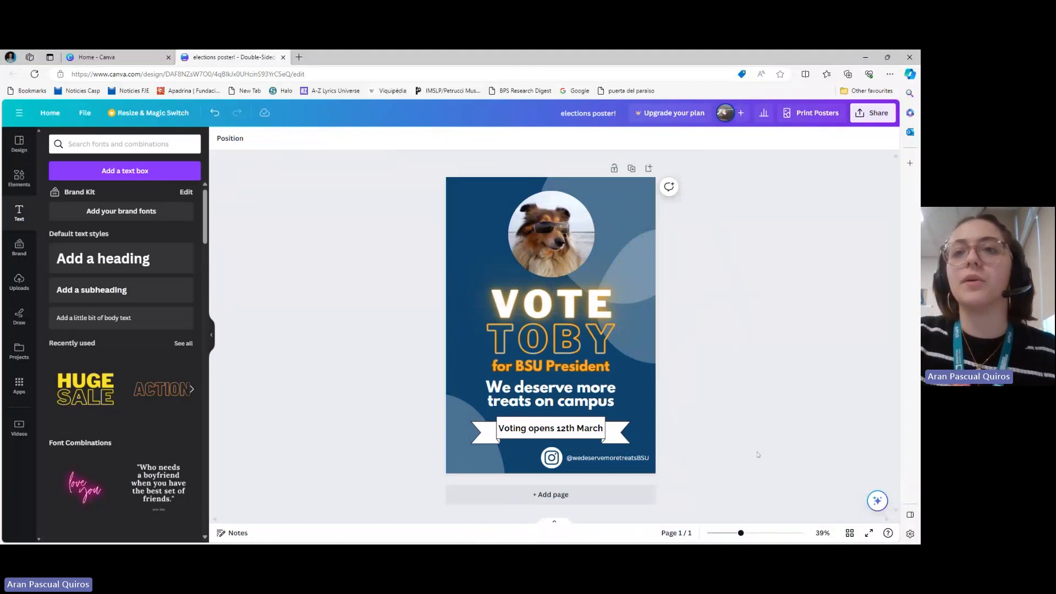
Move the grouped Instagram icon and handle to the lower-left corner of the poster
left_click(548, 461)
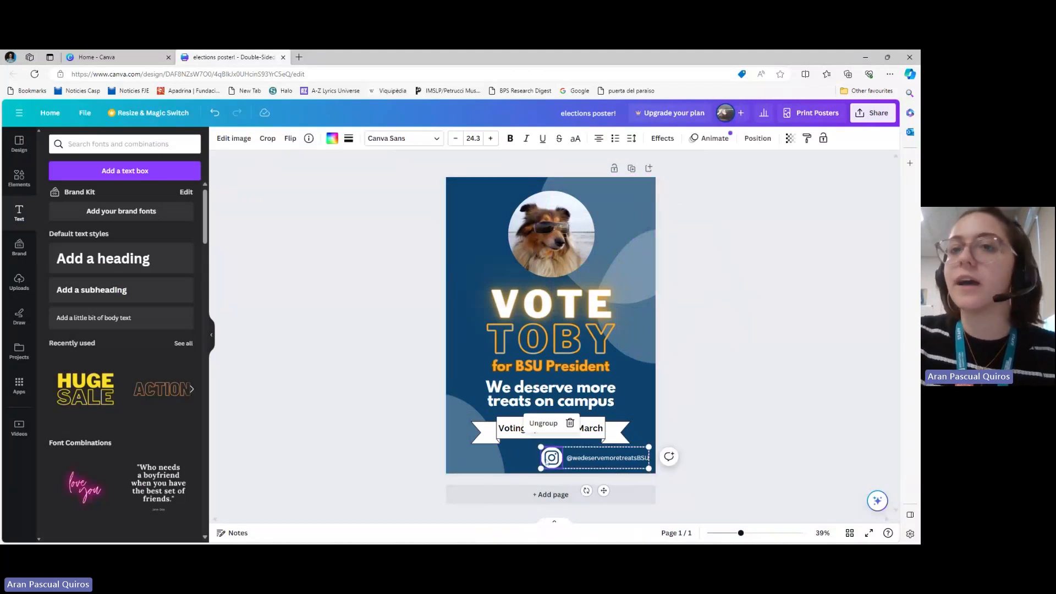
left_click_drag(597, 454, 504, 451)
left_click(402, 439)
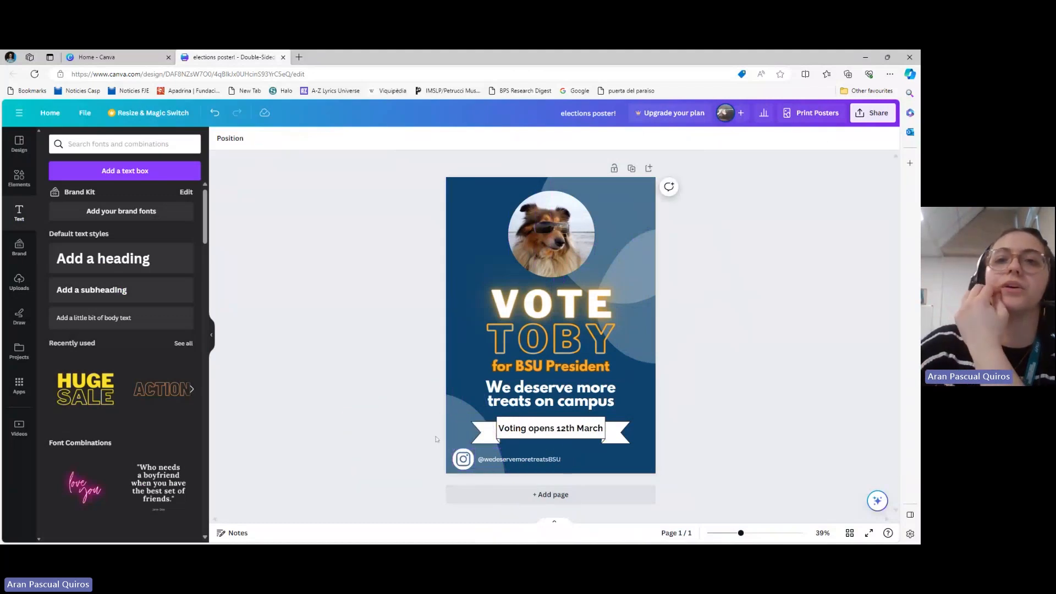
Reduce the bold banner text by one size step so it fits more comfortably within the ribbon
left_click(550, 428)
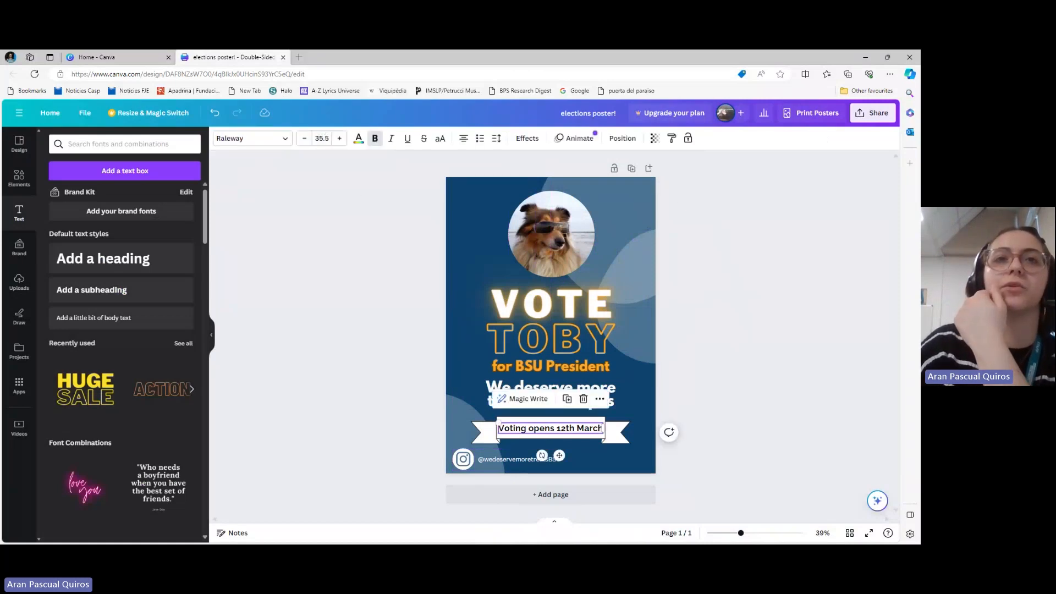
left_click(303, 139)
left_click(353, 293)
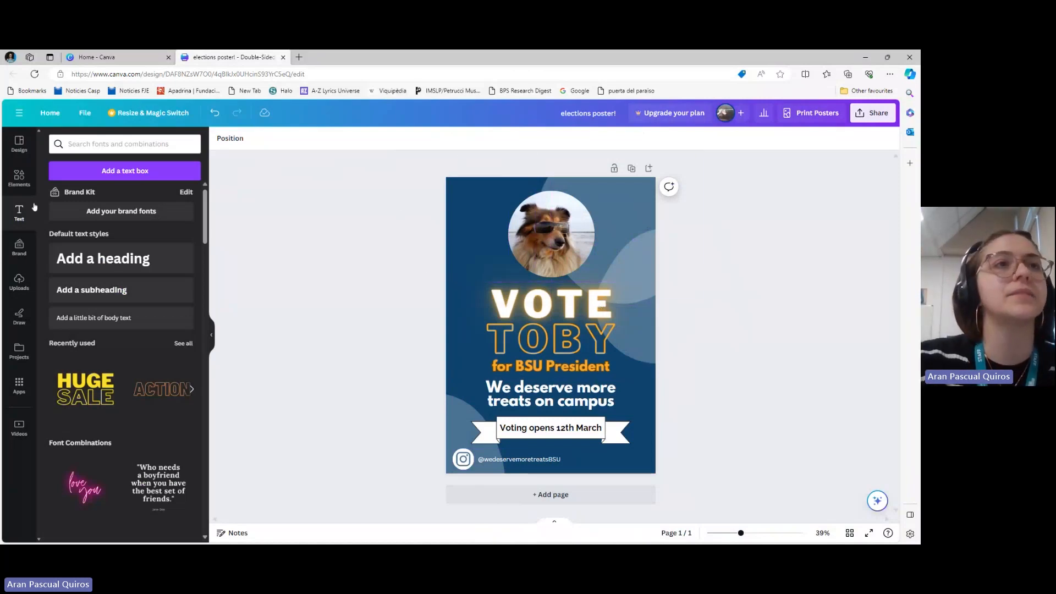
Search the elements for "qr code" graphics and add a square black-and-white QR code to the poster
left_click(18, 177)
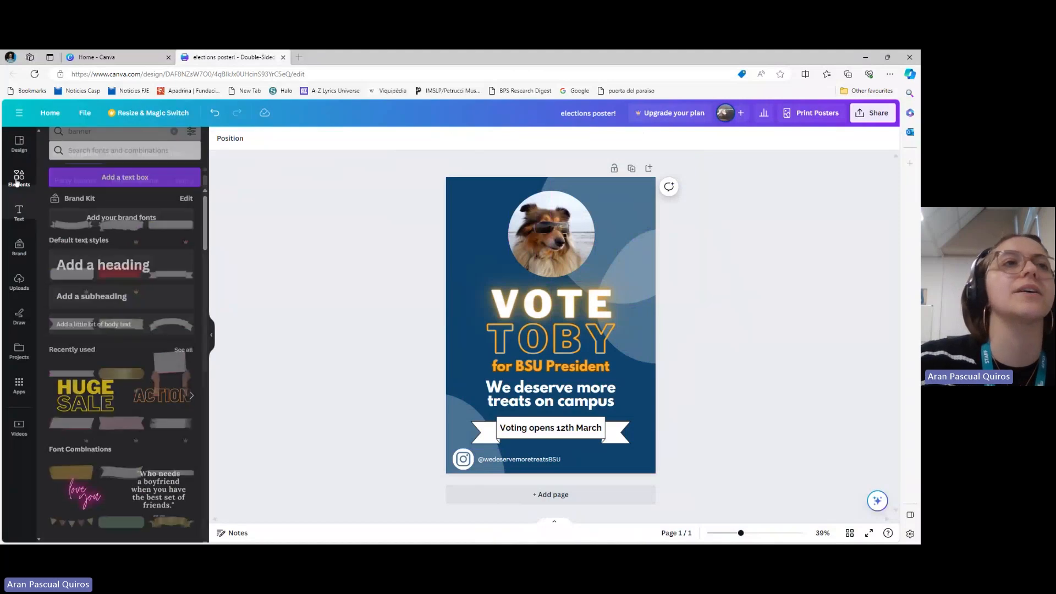
left_click(173, 143)
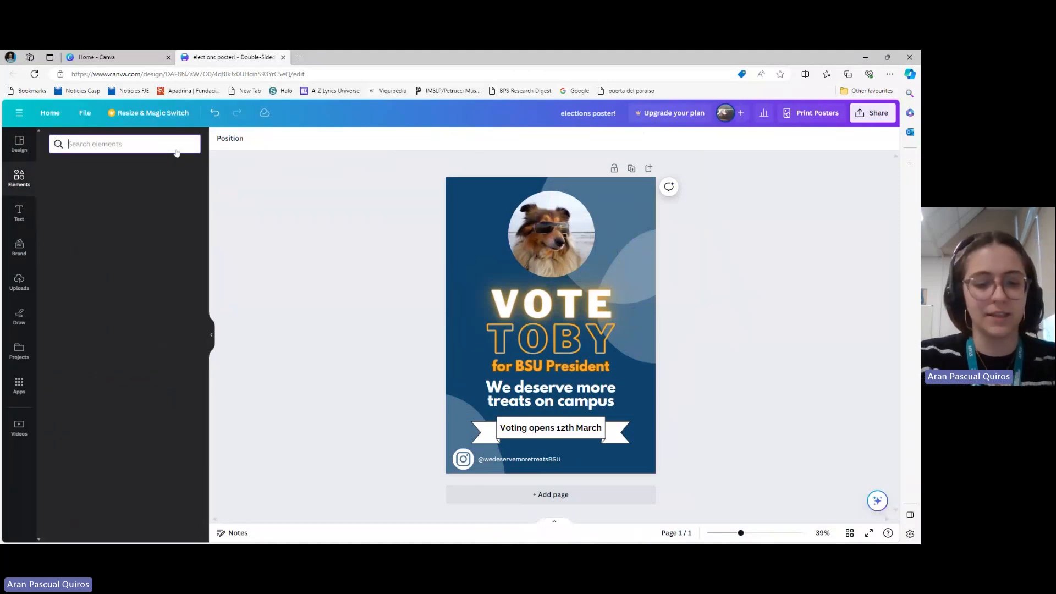
type("qr")
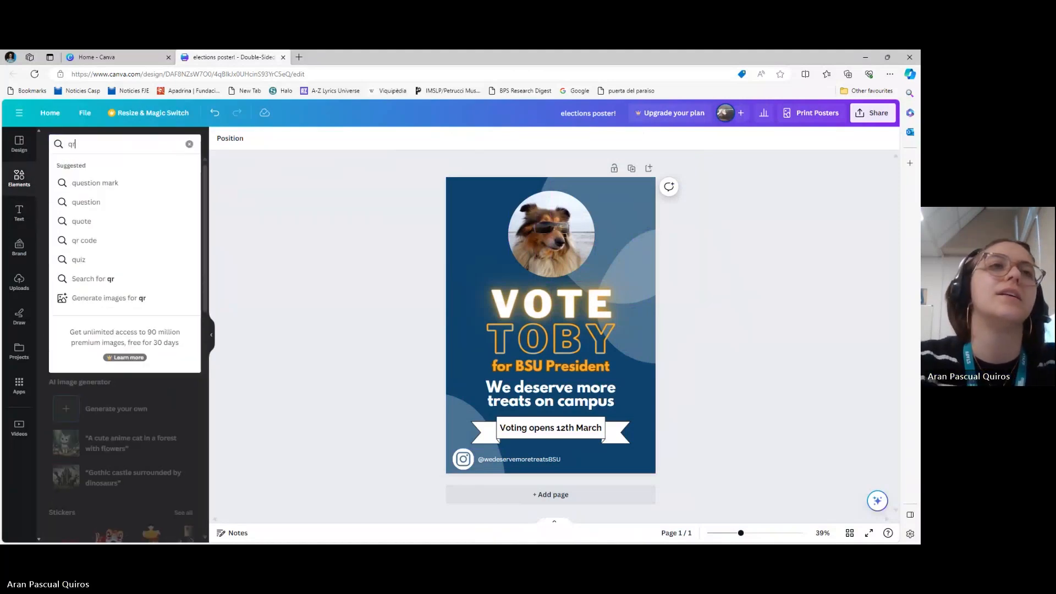
left_click(88, 183)
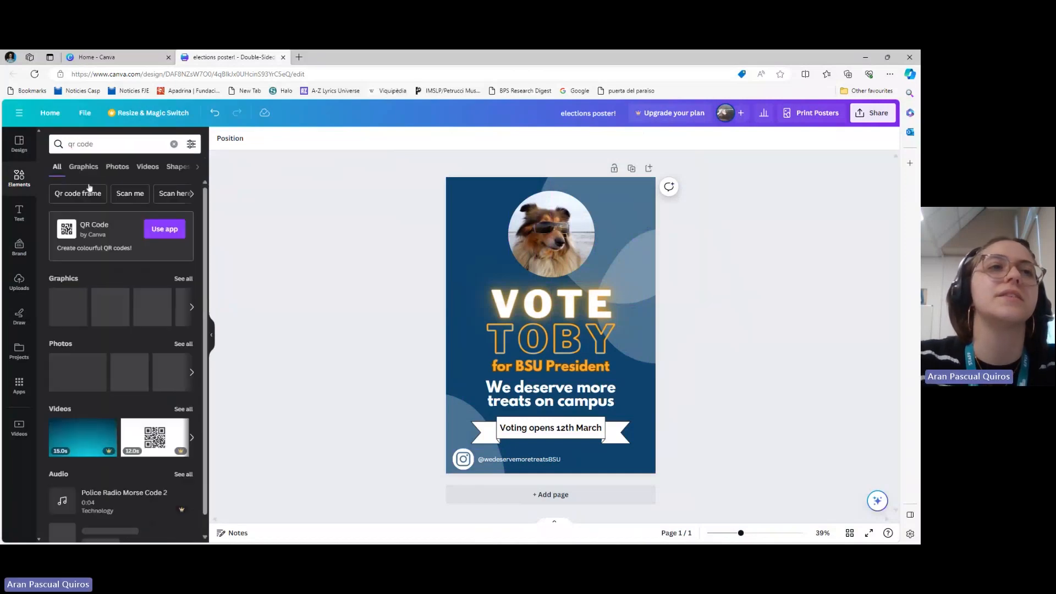
left_click(184, 278)
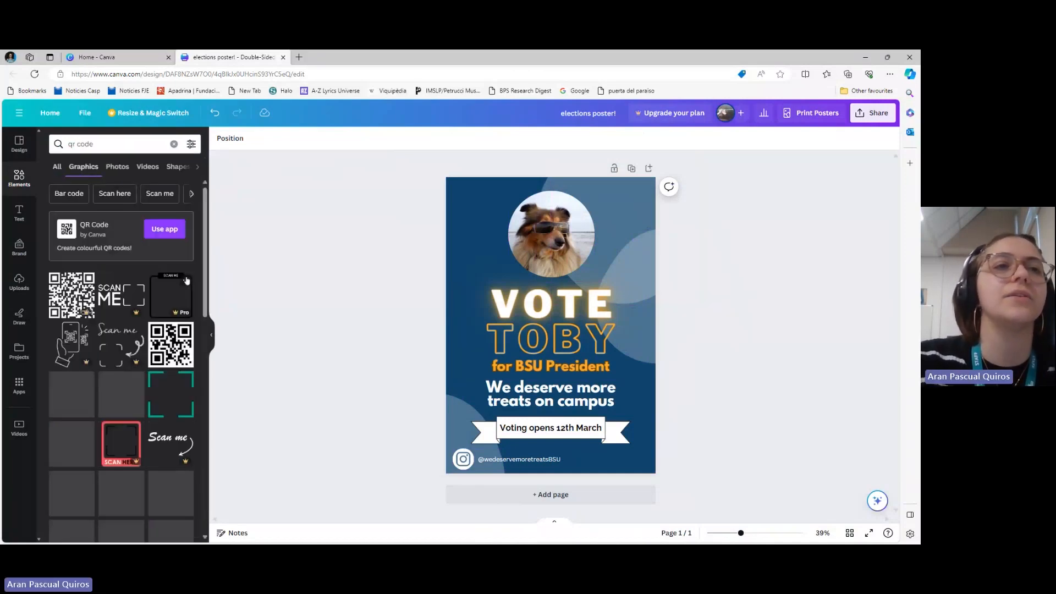
scroll(100, 414, "down", 1)
scroll(100, 413, "down", 1)
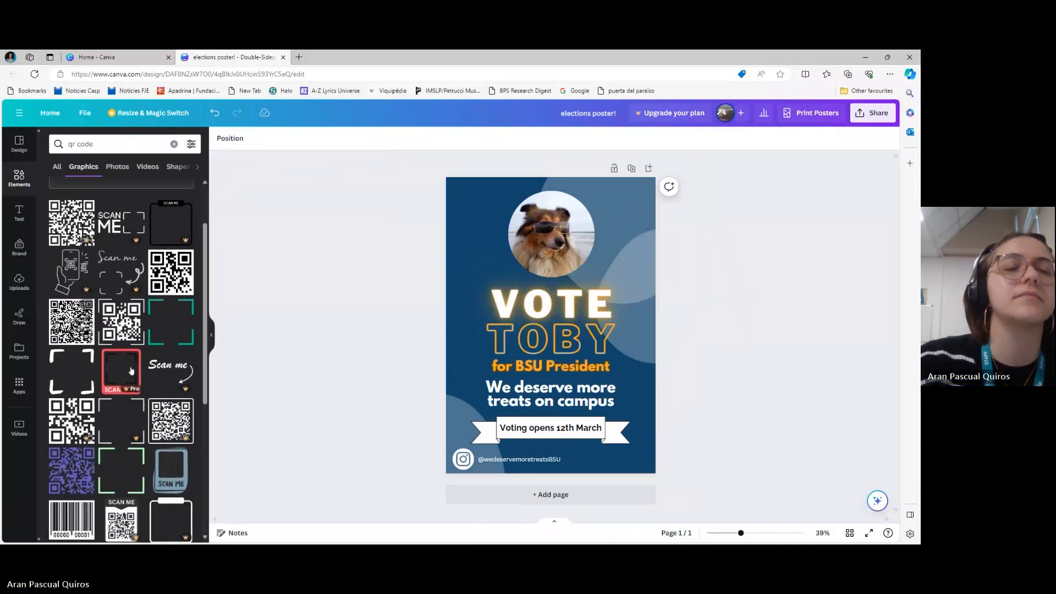
left_click(74, 319)
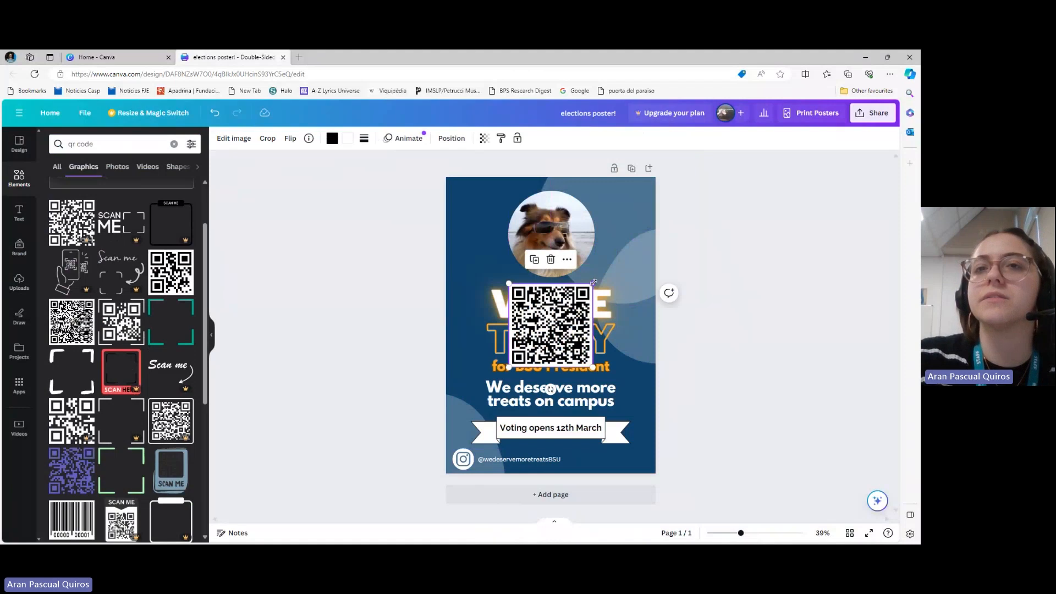
Shrink the QR code and place it to the right of the circular dog photo, shifting the photo left to make room
left_click_drag(593, 282, 625, 250)
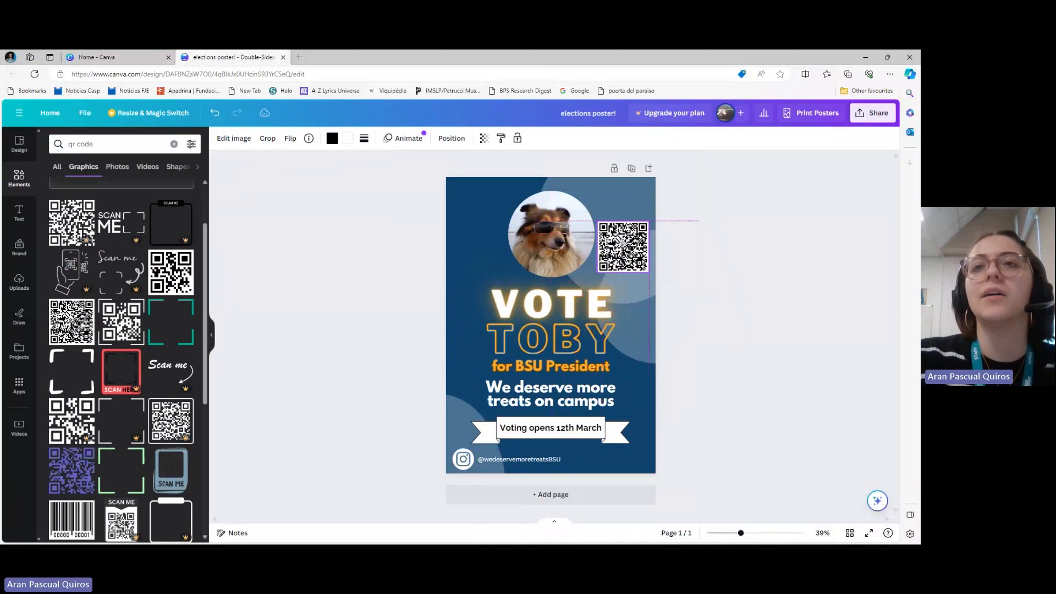
left_click(534, 233)
left_click_drag(535, 233, 509, 222)
left_click_drag(623, 250, 601, 235)
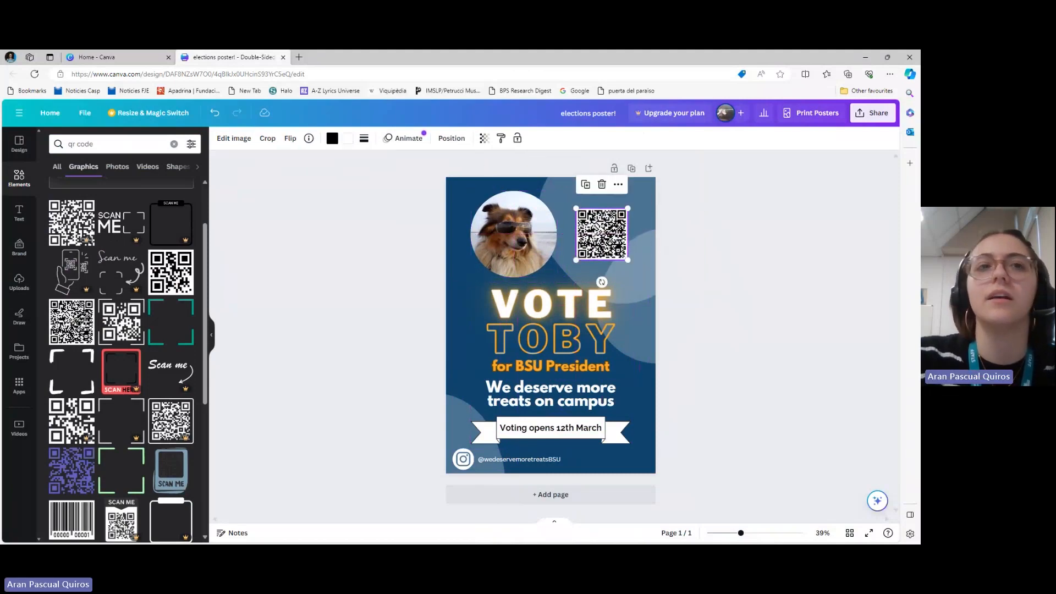
Search the elements for "scan me" and look through the graphics for a label suited to the QR code
left_click(174, 144)
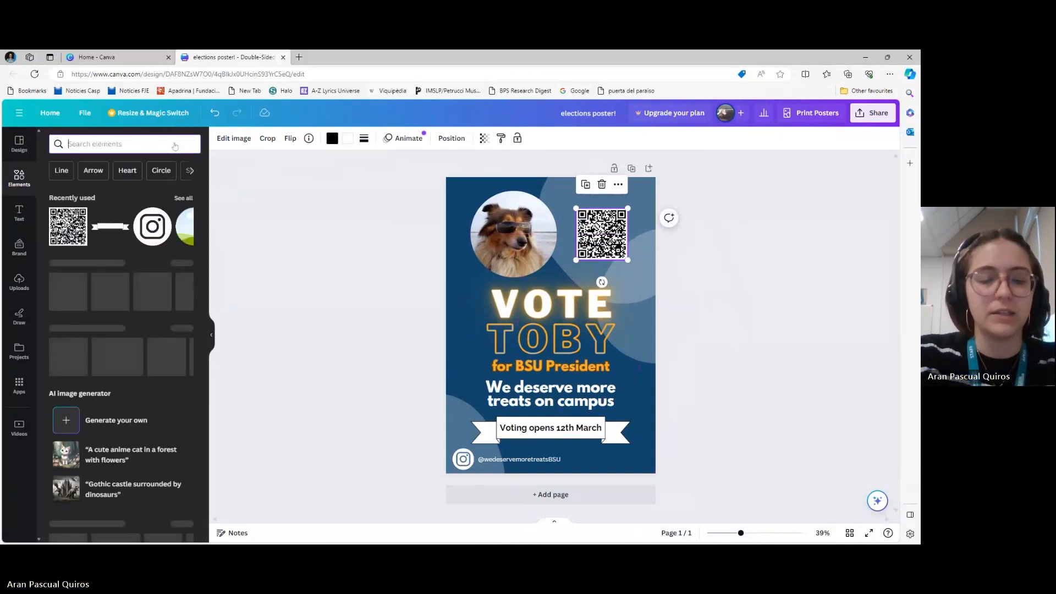
type("scan me")
key("Return")
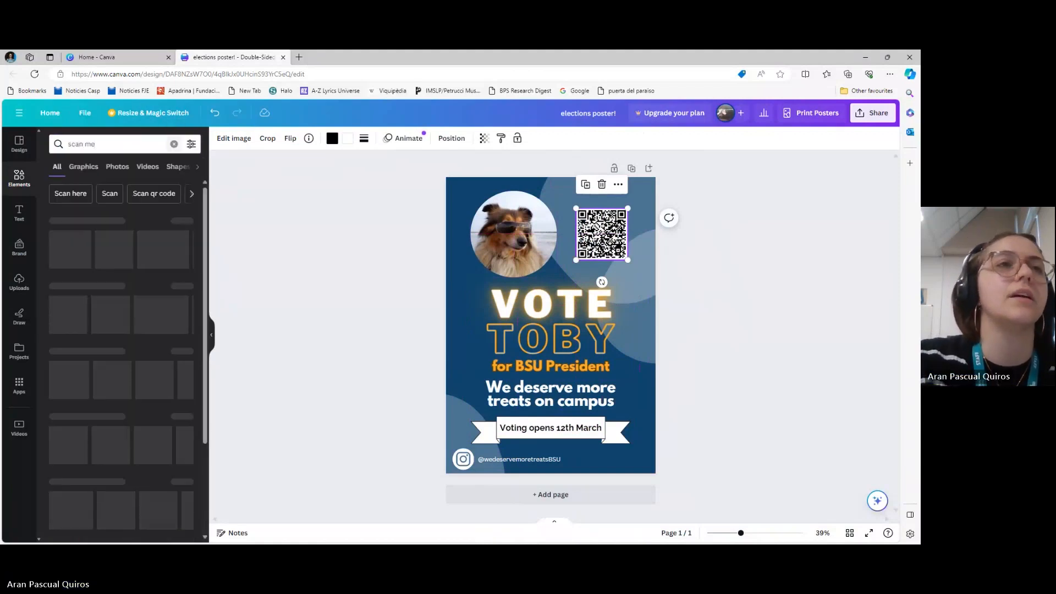
left_click(186, 221)
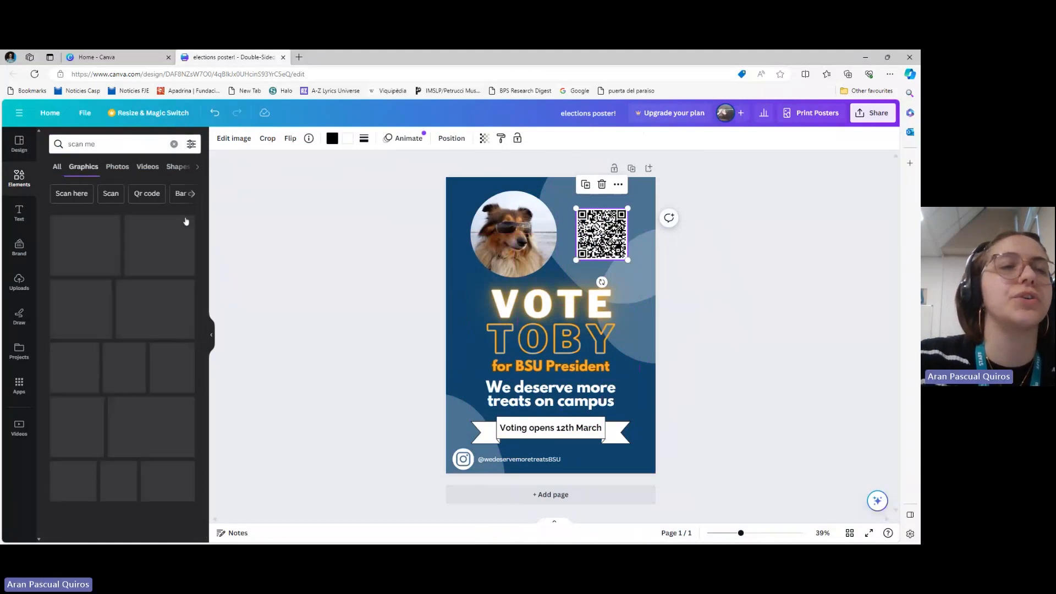
scroll(106, 360, "down", 2)
scroll(106, 360, "down", 3)
scroll(127, 308, "down", 5)
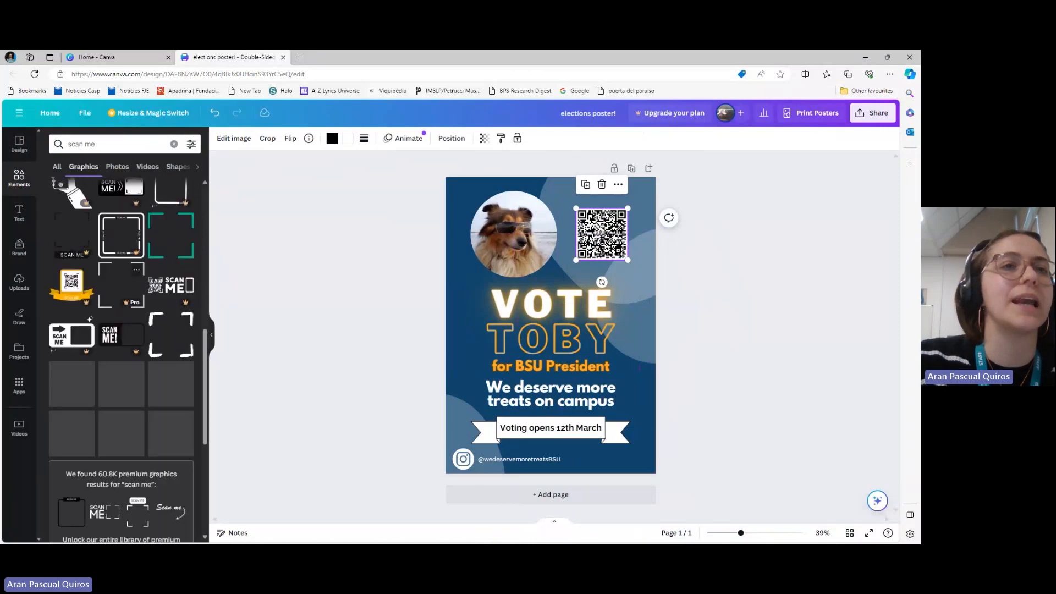
scroll(127, 357, "down", 2)
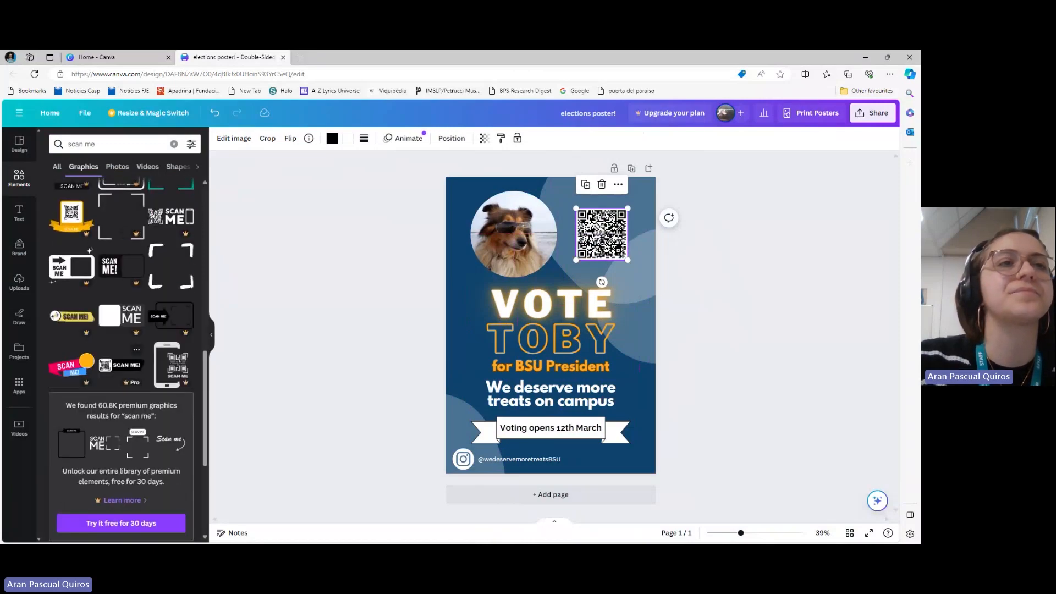
scroll(127, 357, "down", 6)
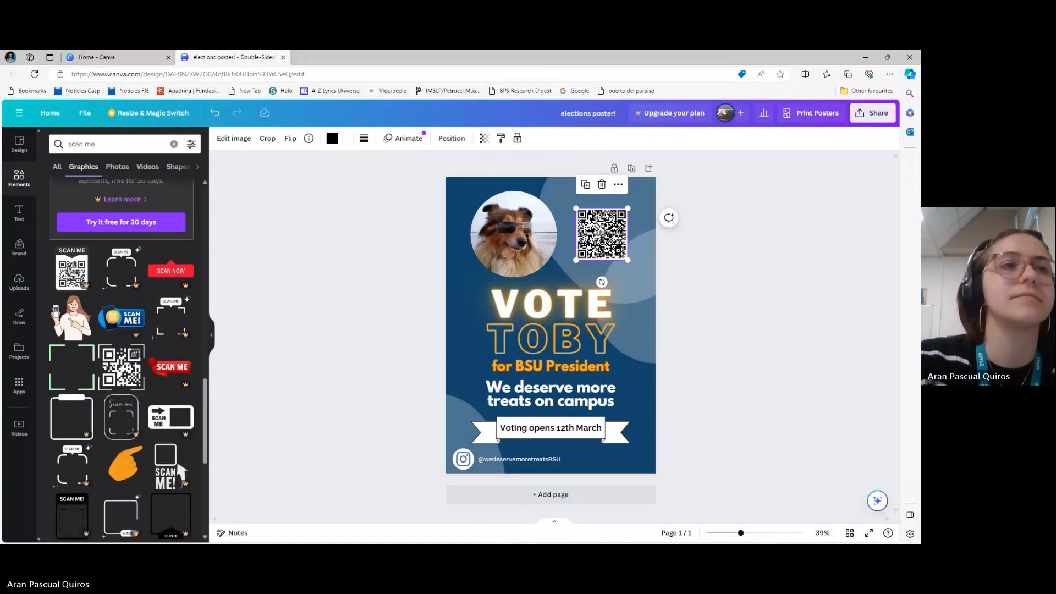
scroll(117, 320, "down", 3)
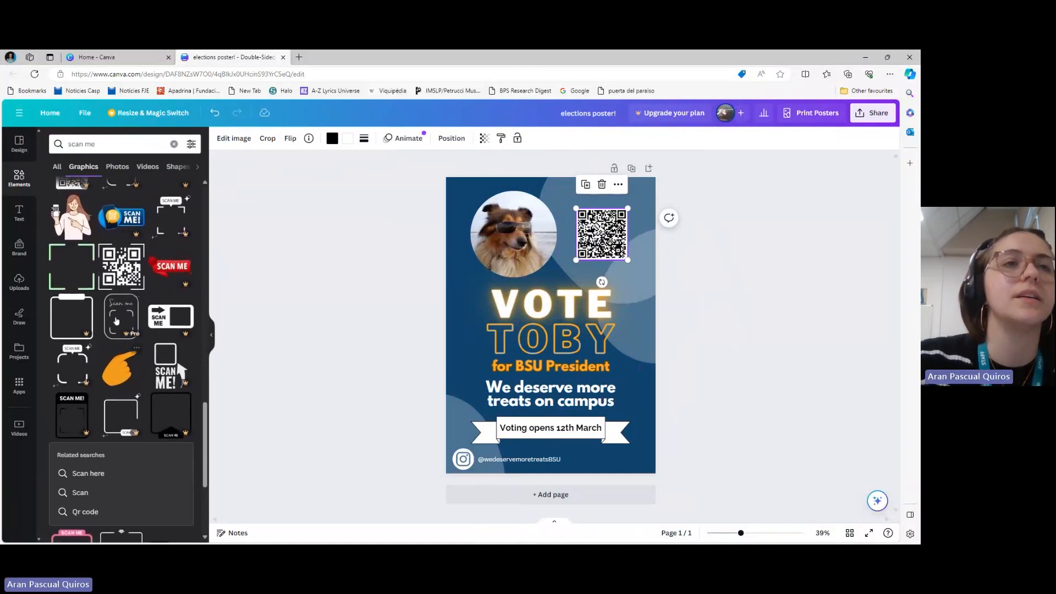
scroll(116, 321, "down", 1)
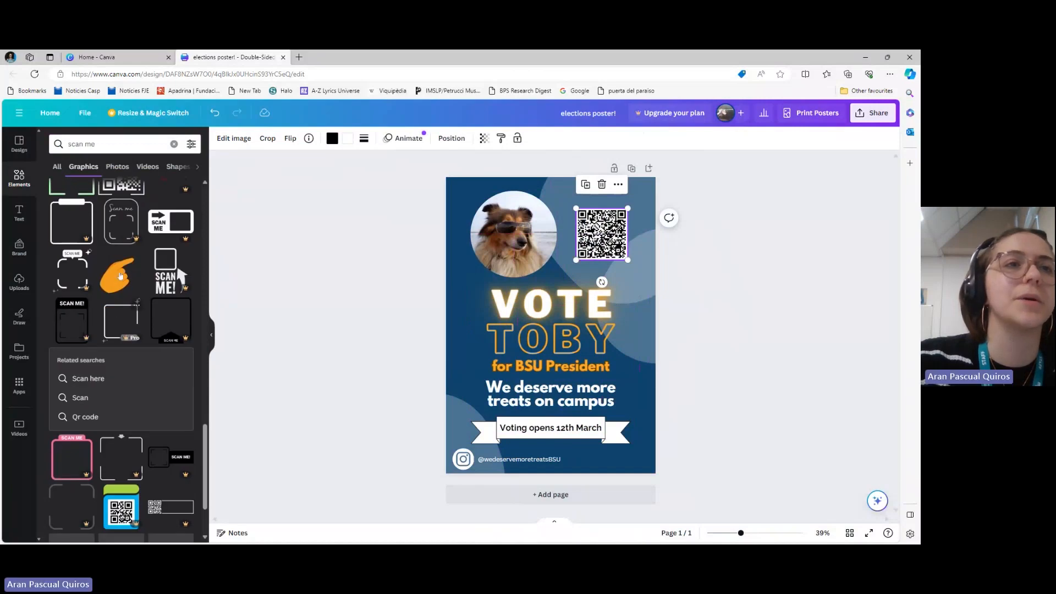
Search the elements for "arrow", add the thick white curved arrow graphic to the poster and flip it vertically
left_click(175, 144)
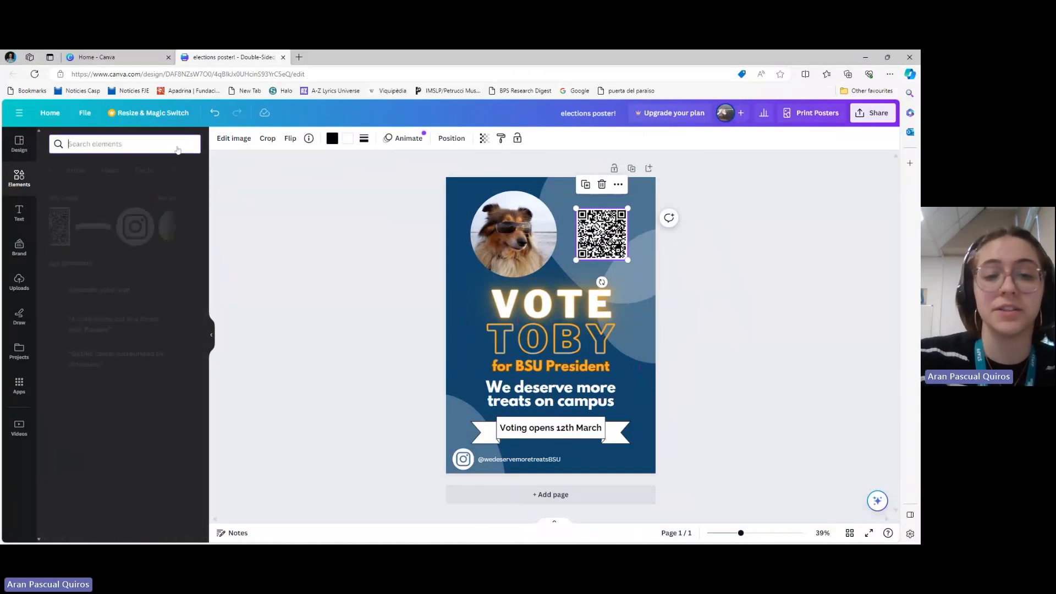
type("arrow")
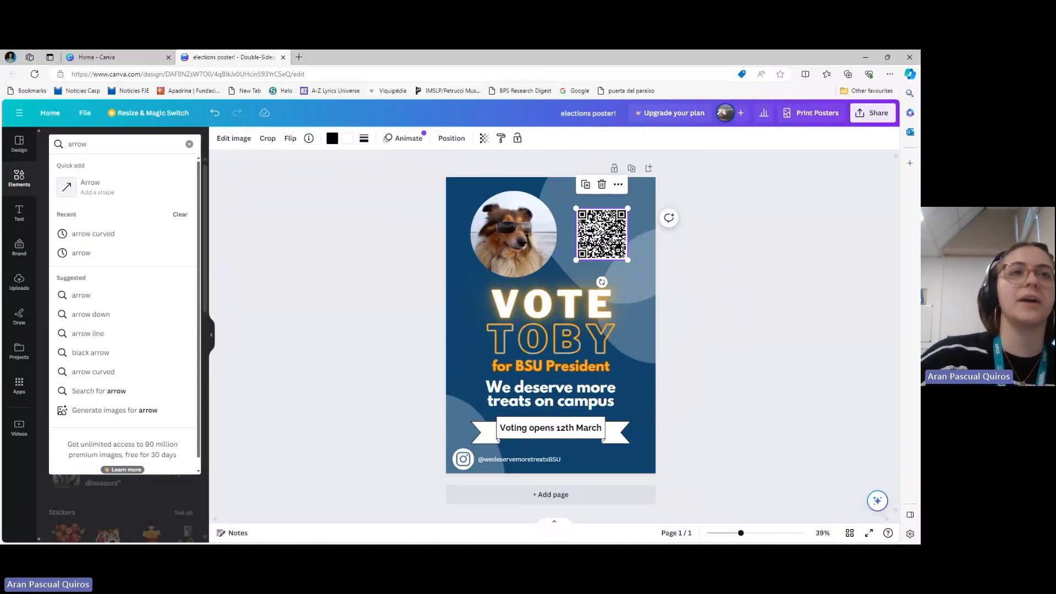
key("Return")
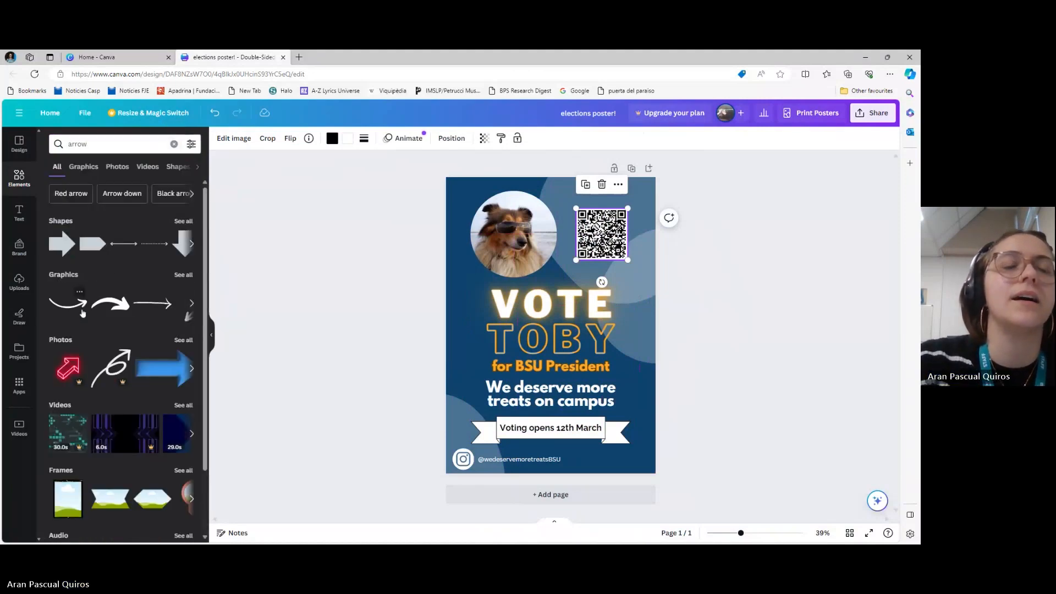
left_click(102, 308)
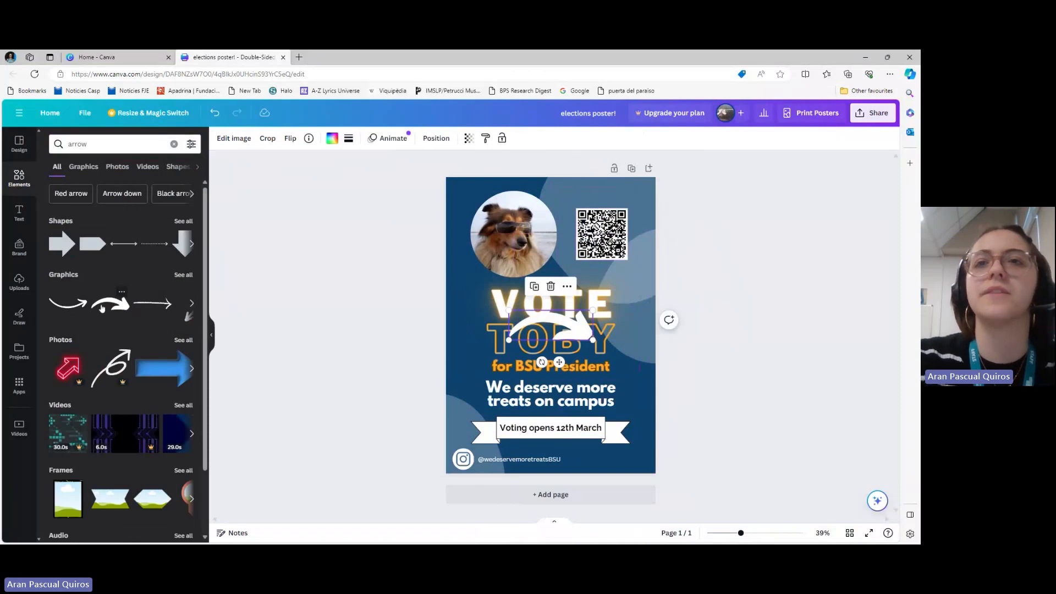
left_click(291, 139)
left_click(322, 182)
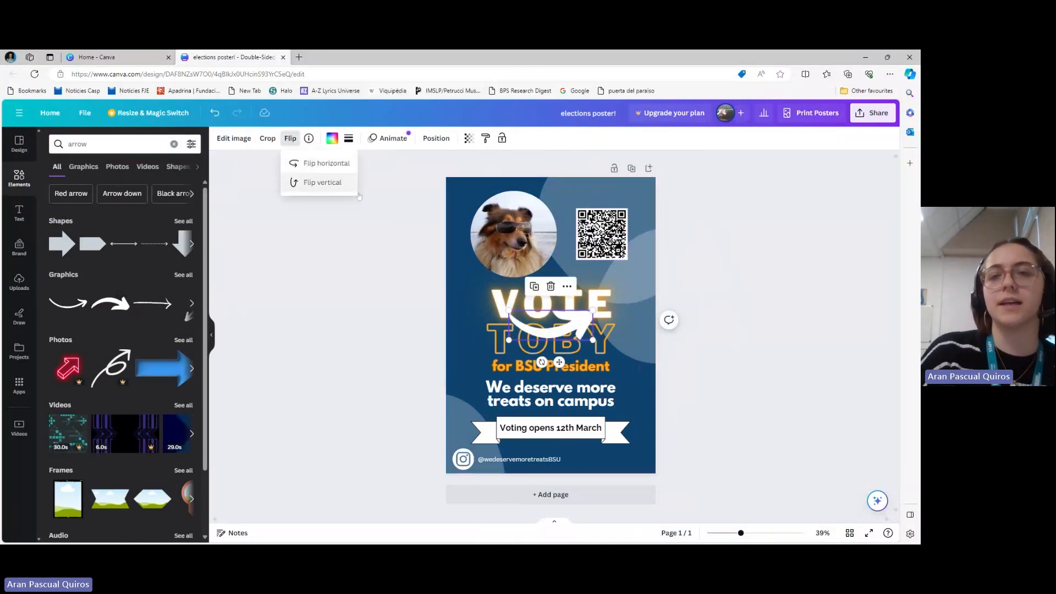
Rotate the white arrow to point upward, shrink it and place it just below the QR code, beside the word VOTE
left_click_drag(567, 327, 616, 285)
left_click_drag(594, 319, 731, 314)
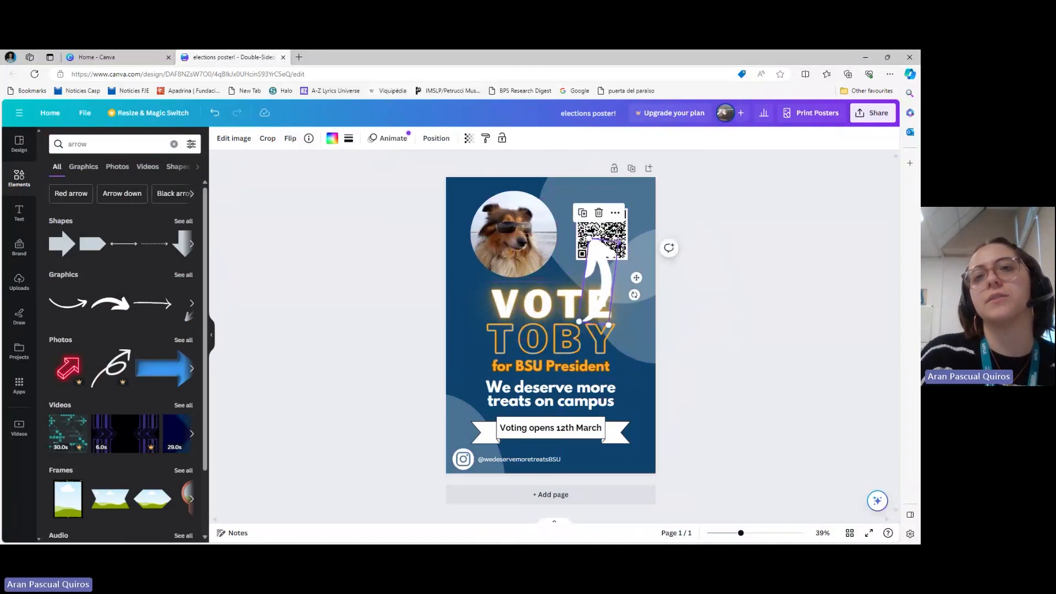
left_click_drag(618, 241, 632, 295)
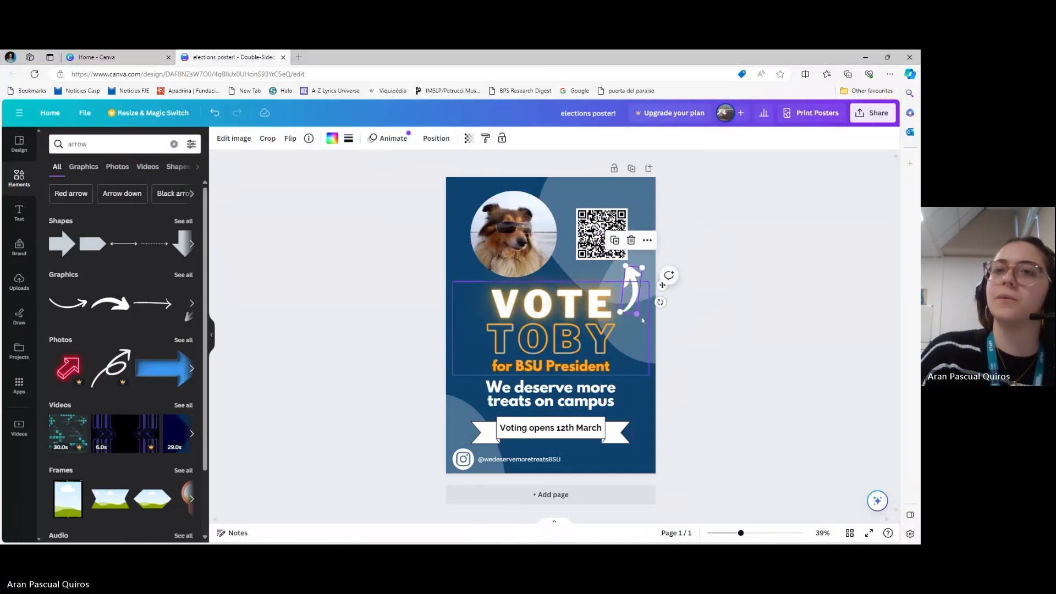
left_click_drag(636, 313, 635, 305)
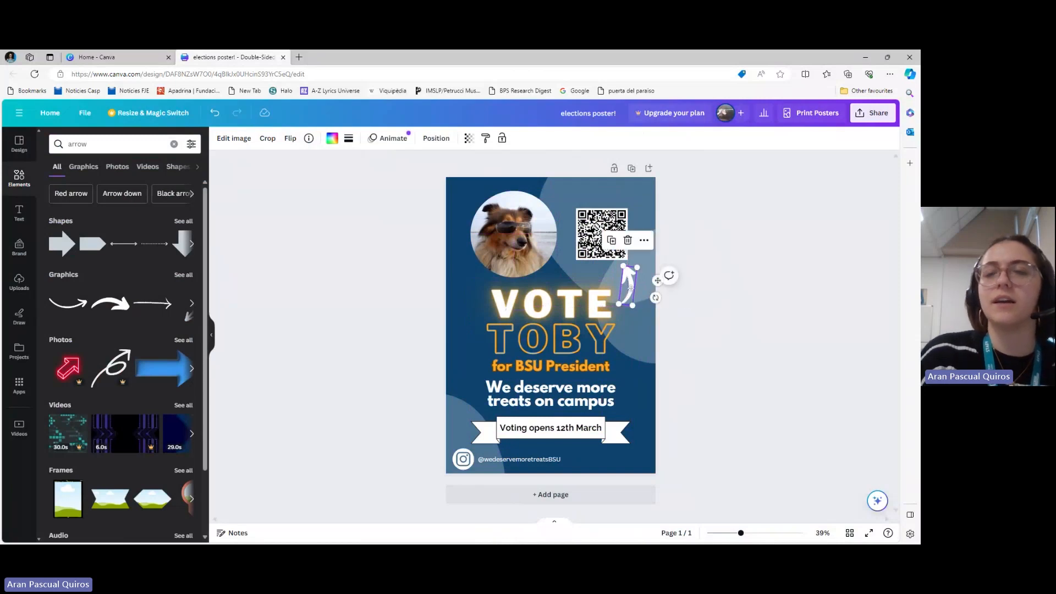
left_click(750, 295)
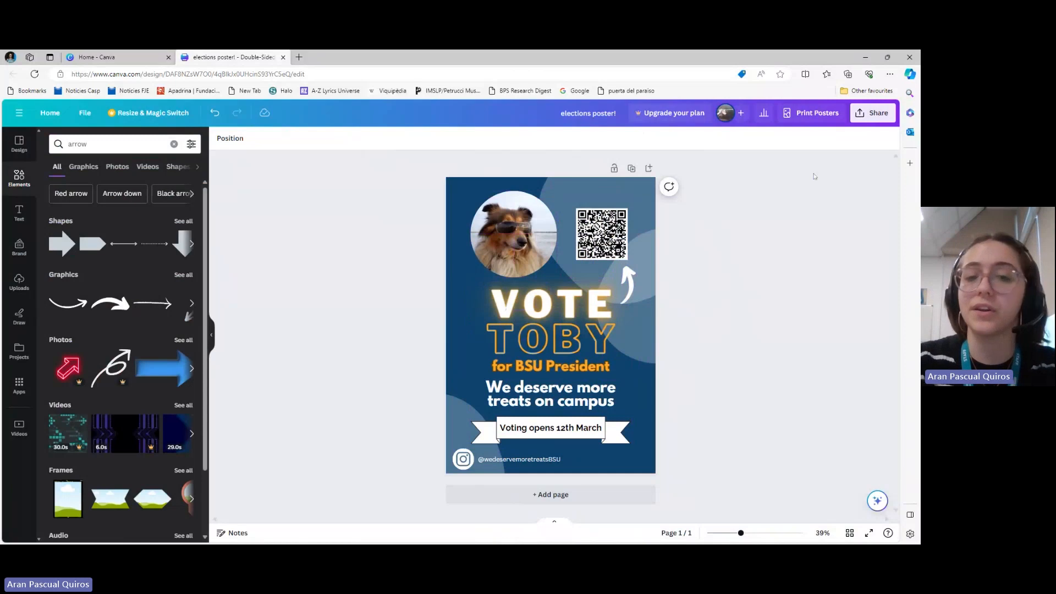
Examine the poster's download options with the PDF Print file type selected, and close them without downloading
left_click(880, 113)
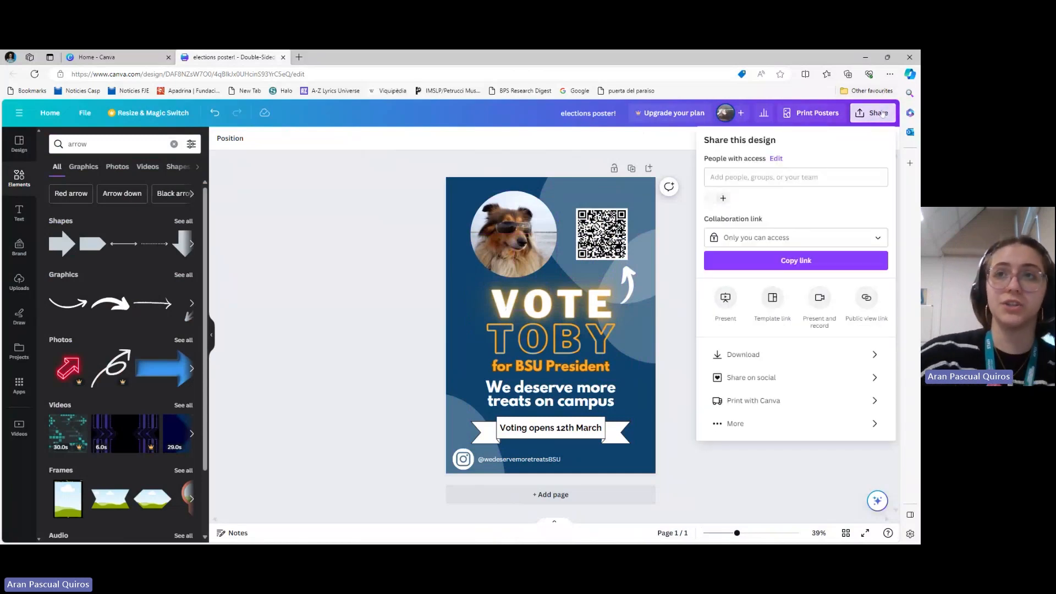
left_click(766, 362)
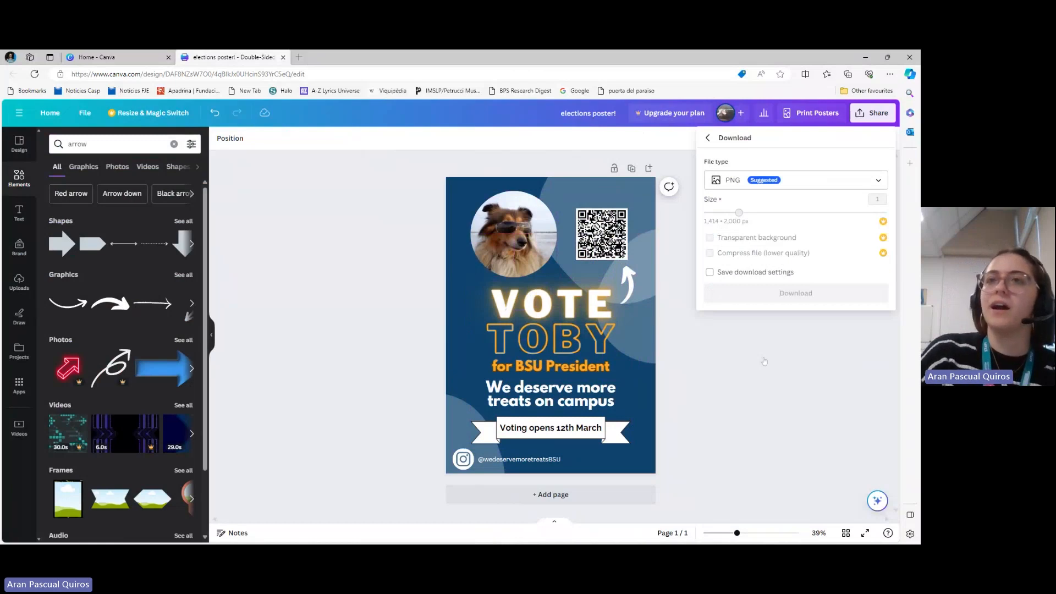
left_click(850, 187)
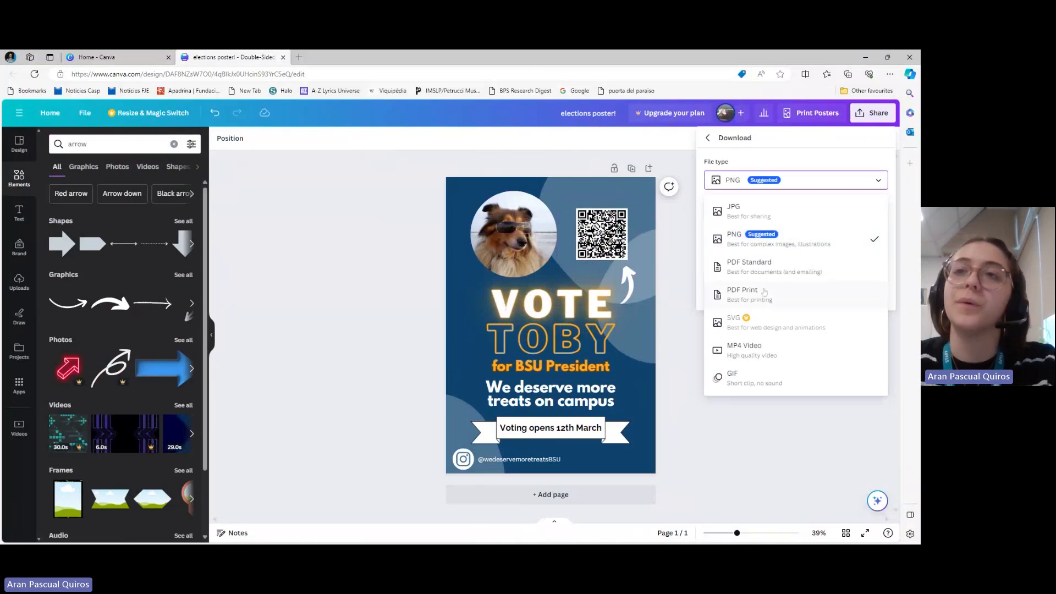
left_click(792, 299)
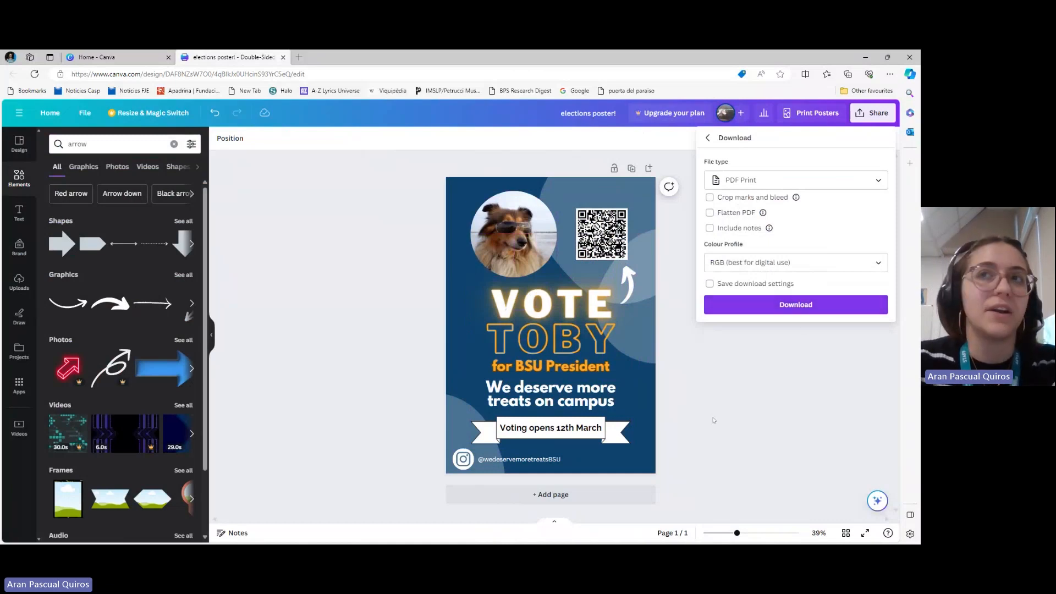
left_click(709, 138)
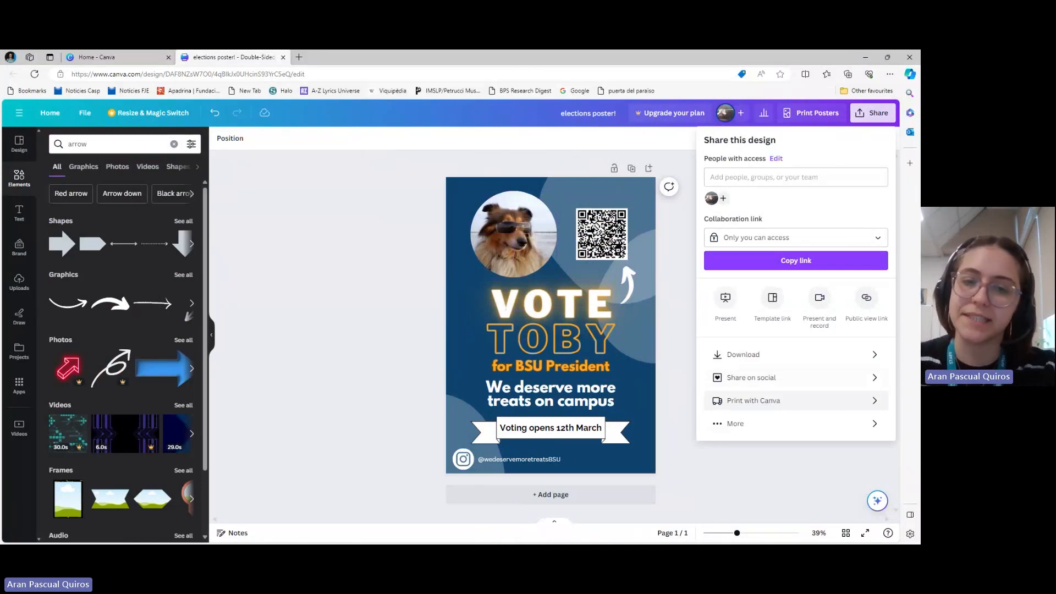
left_click(383, 308)
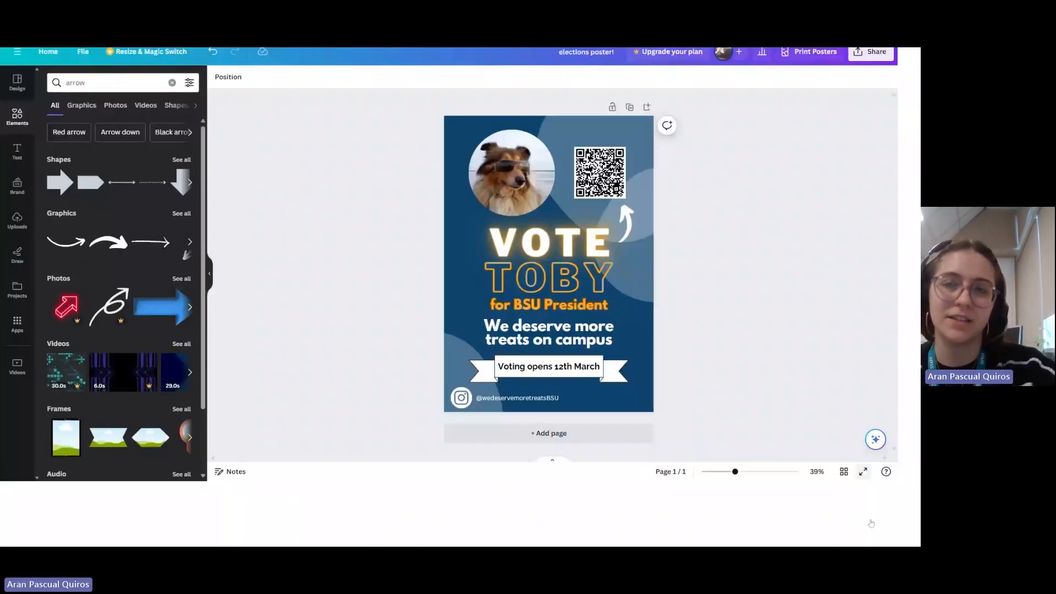
Present the finished poster in full screen
left_click(866, 531)
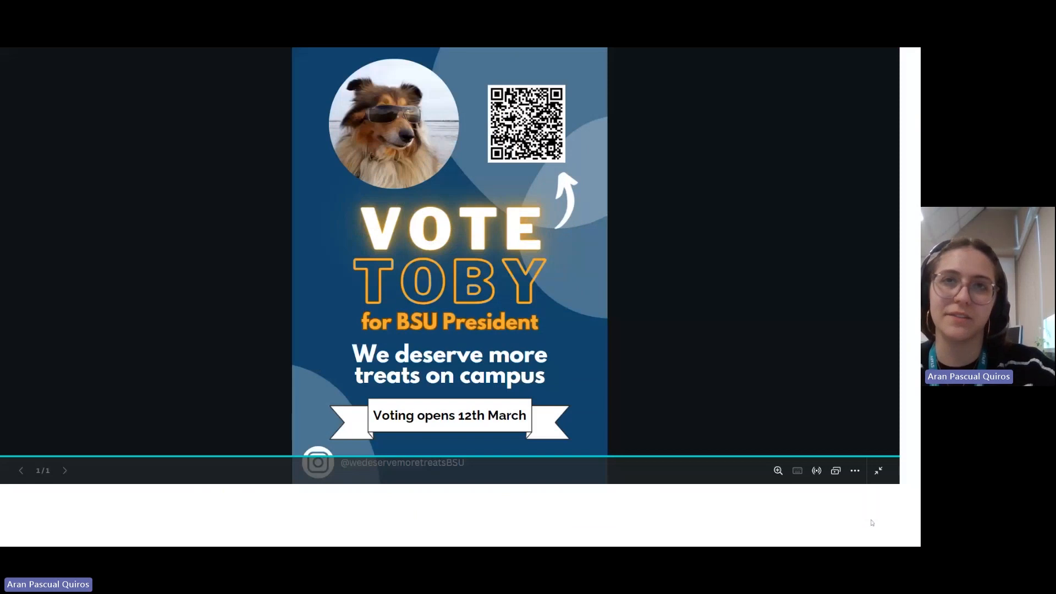